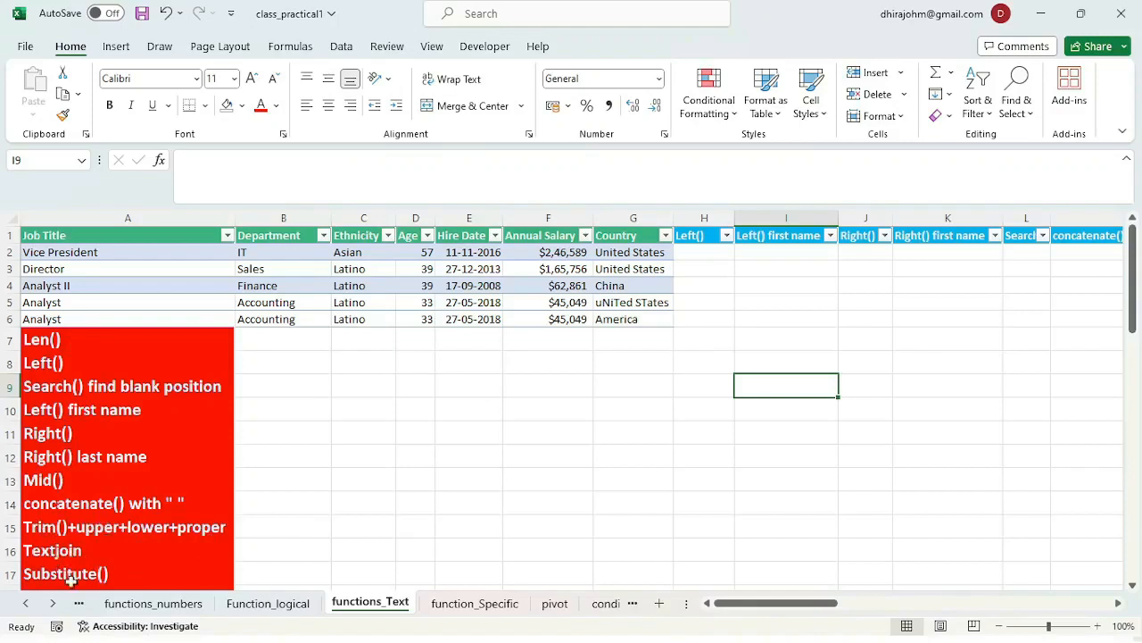
pyautogui.click(71, 343)
pyautogui.hotkey('ctrl', 'shift', 'Down')
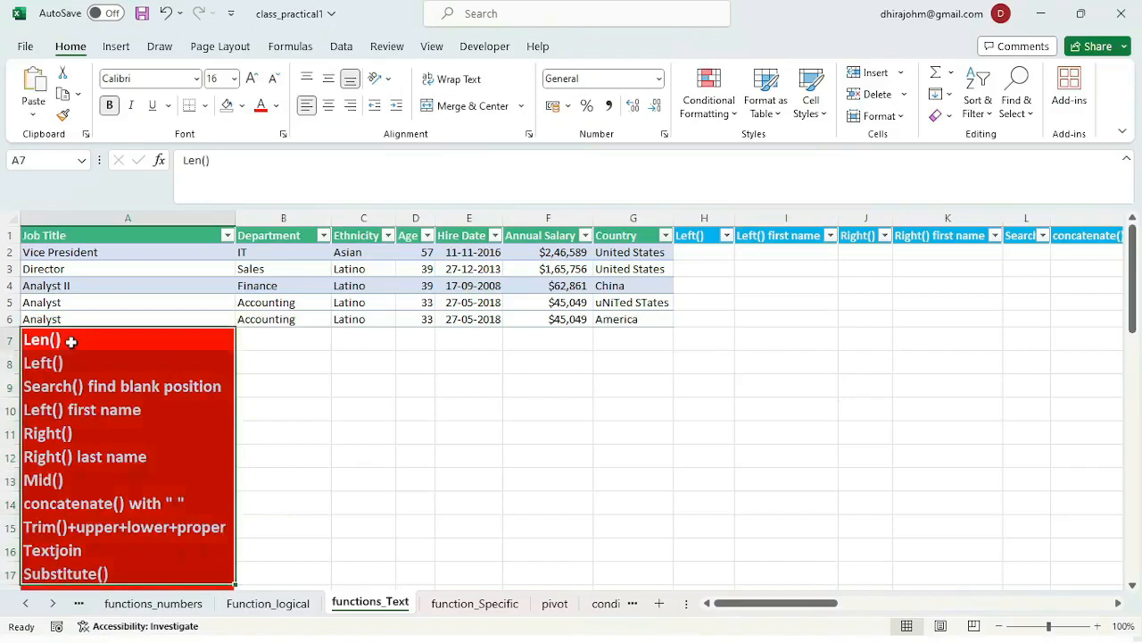
pyautogui.moveTo(71, 342); pyautogui.dragTo(82, 573)
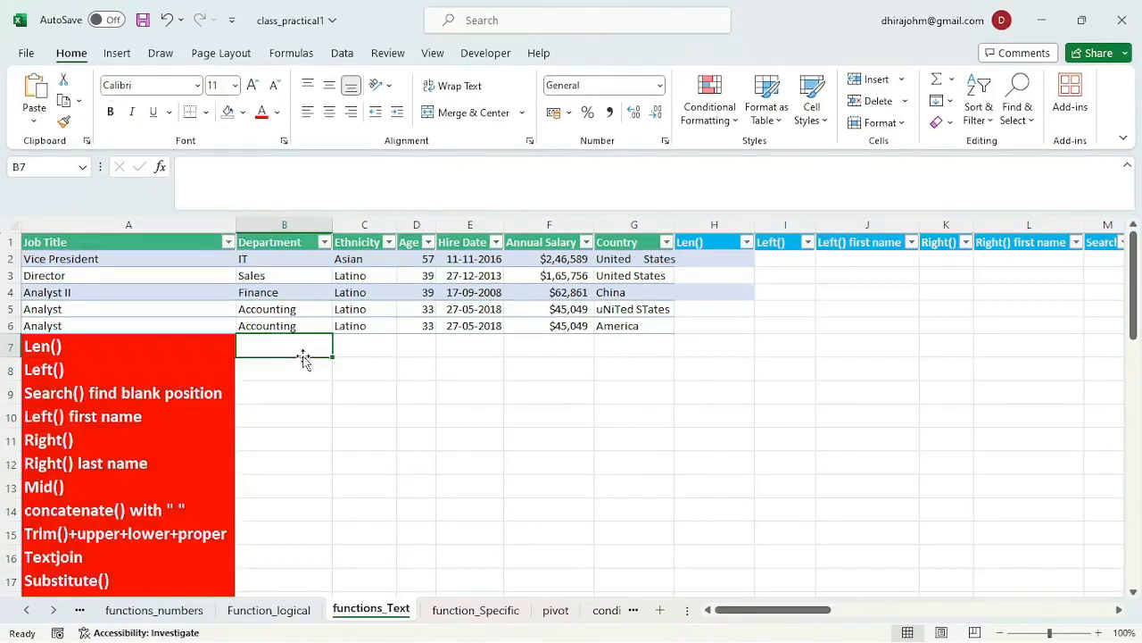
# Enter =LEN(A2) in cell B7 to count the characters in the first job title
pyautogui.write('=len')
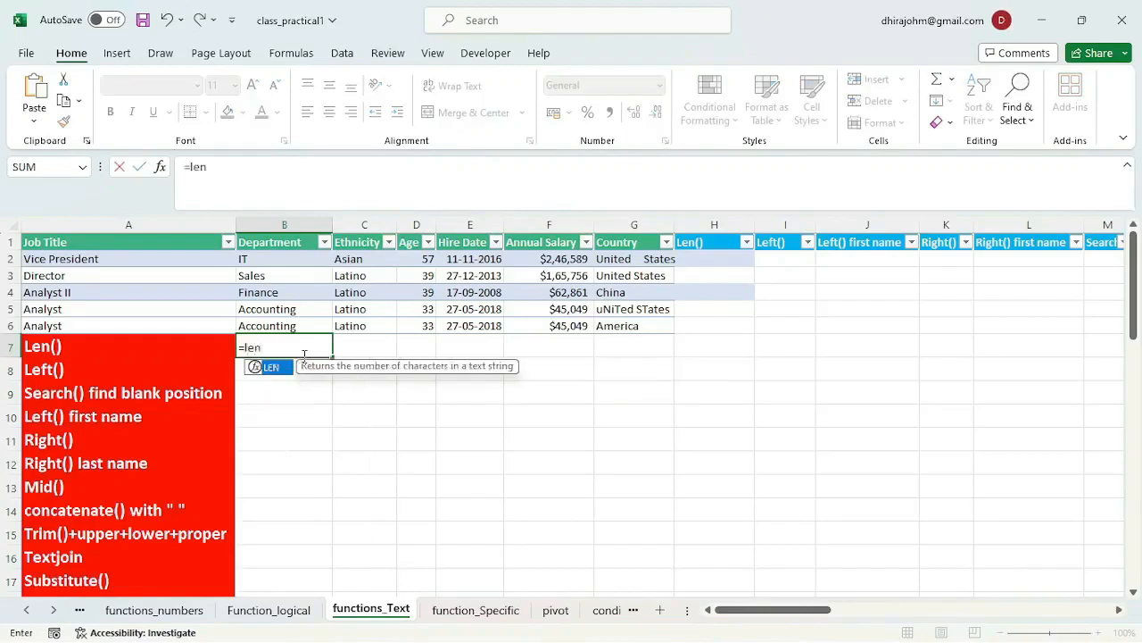
pyautogui.press('Tab')
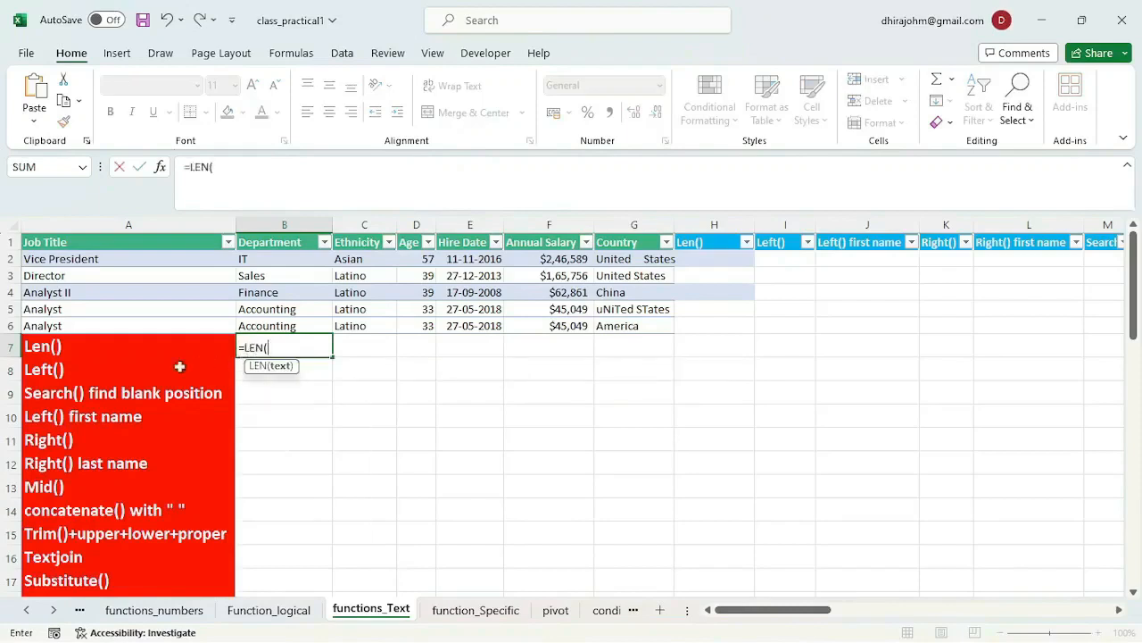
pyautogui.click(63, 261)
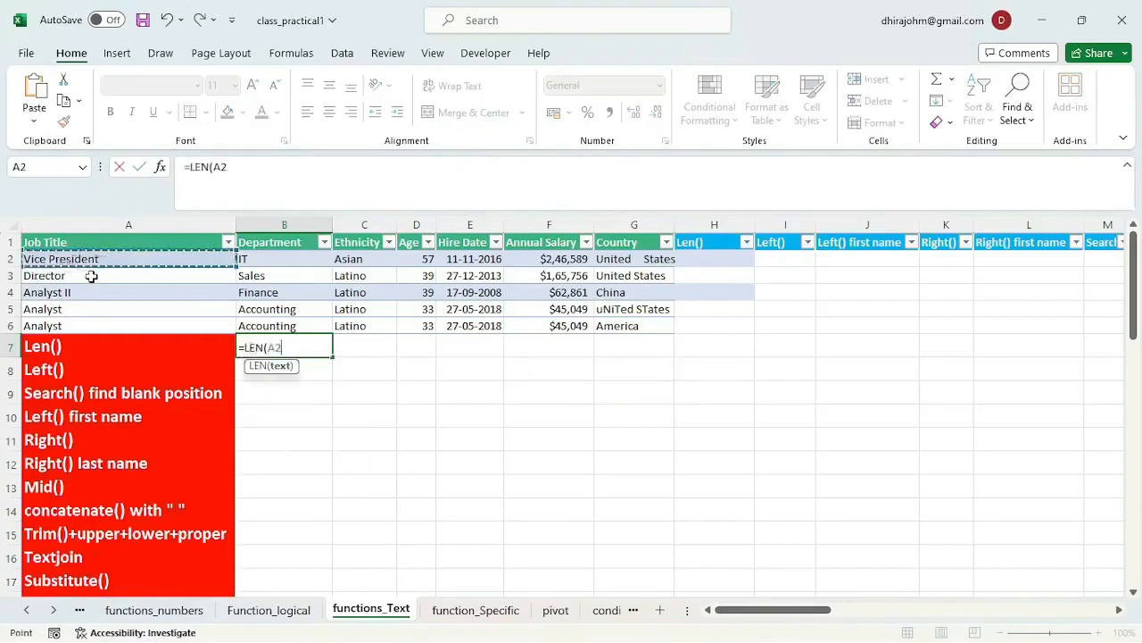
pyautogui.press('Return')
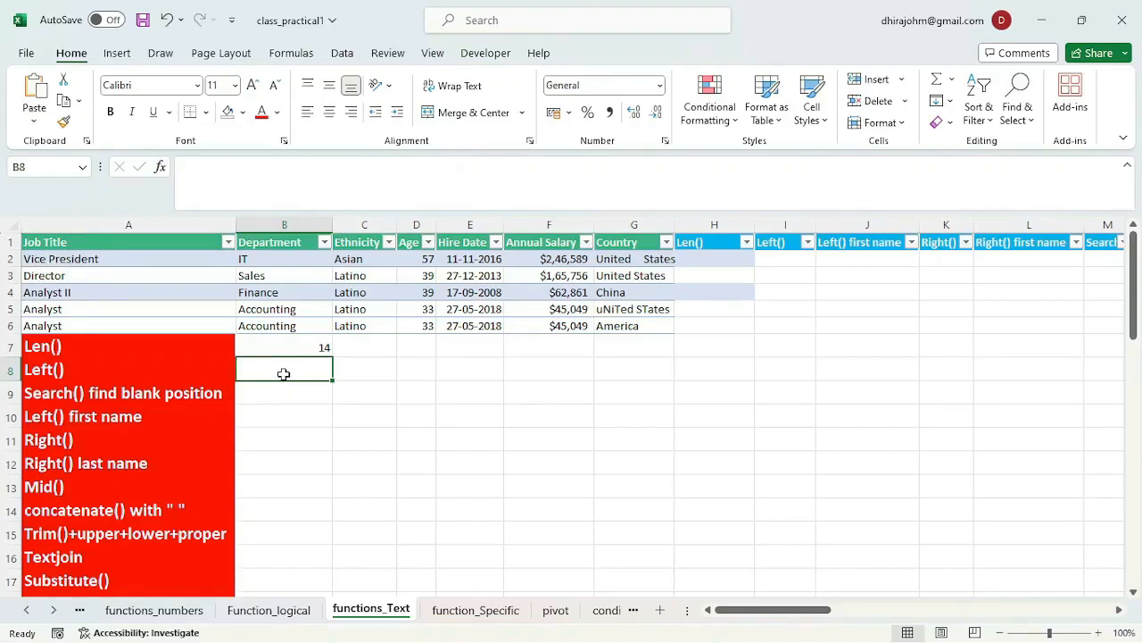
# Enter =LEFT(A2,4) in cell B8 to extract the first four characters of the first job title
pyautogui.write('=left')
pyautogui.press('Tab')
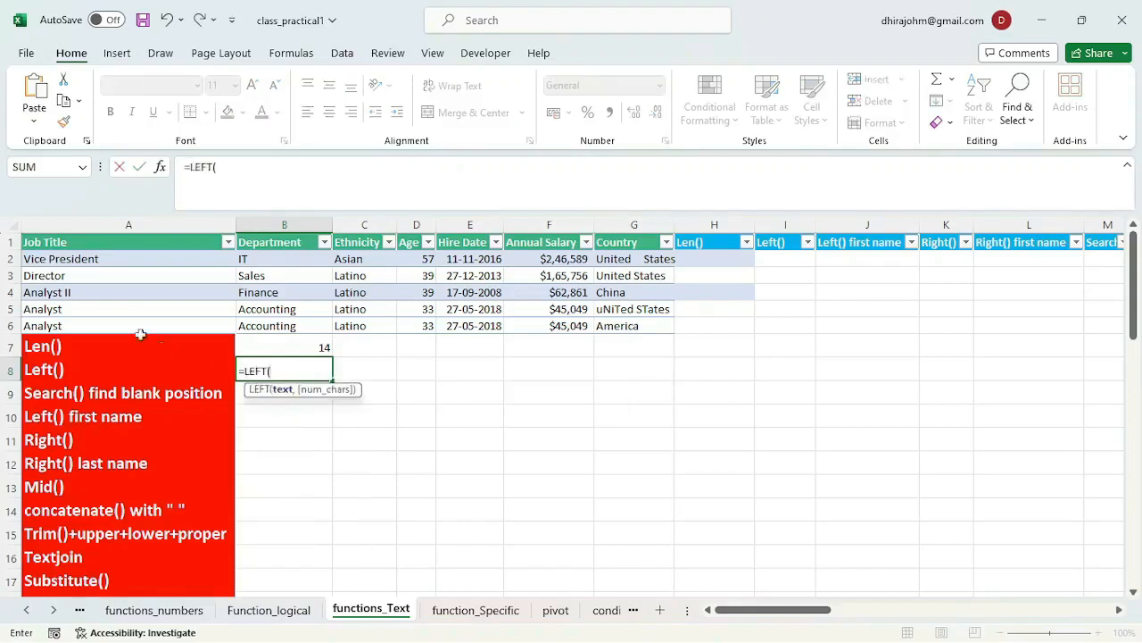
pyautogui.click(81, 260)
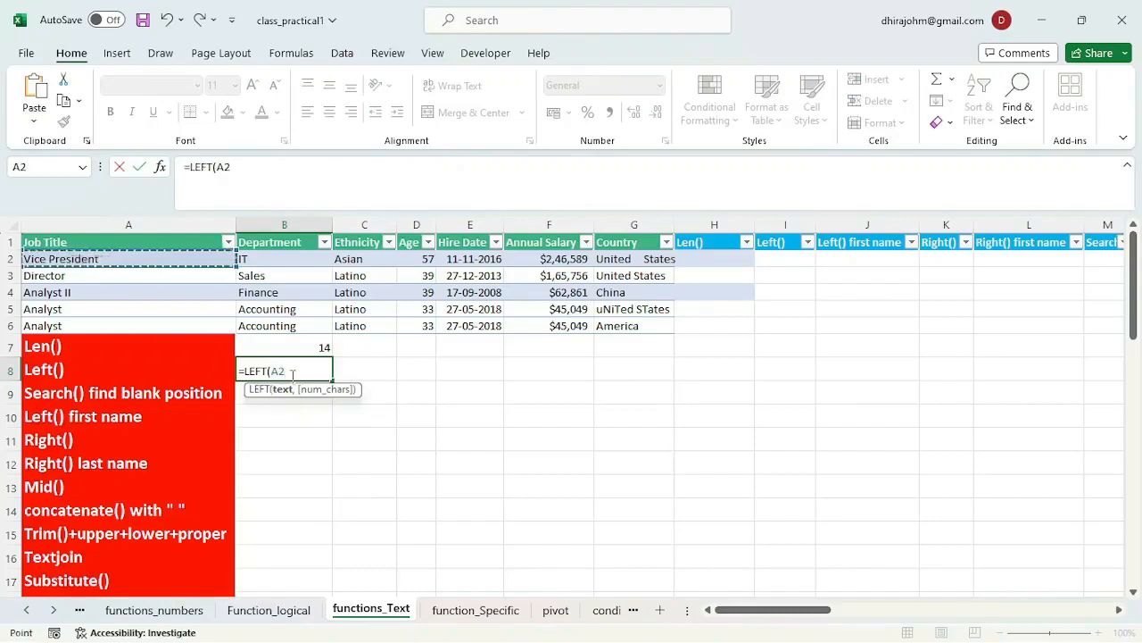
pyautogui.write(',')
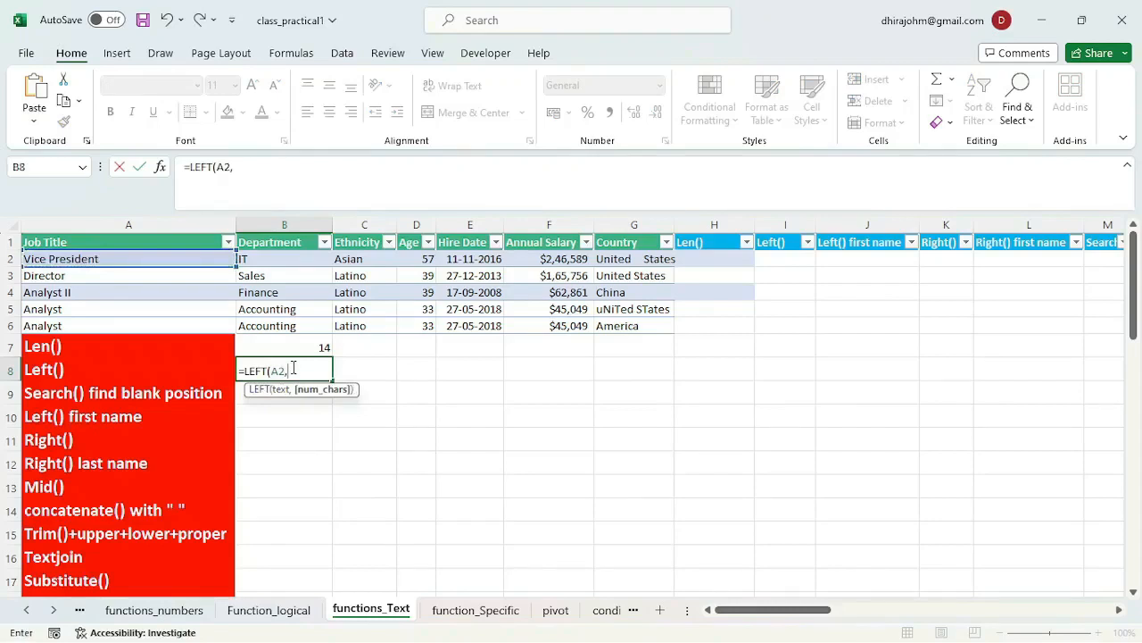
pyautogui.write('4)')
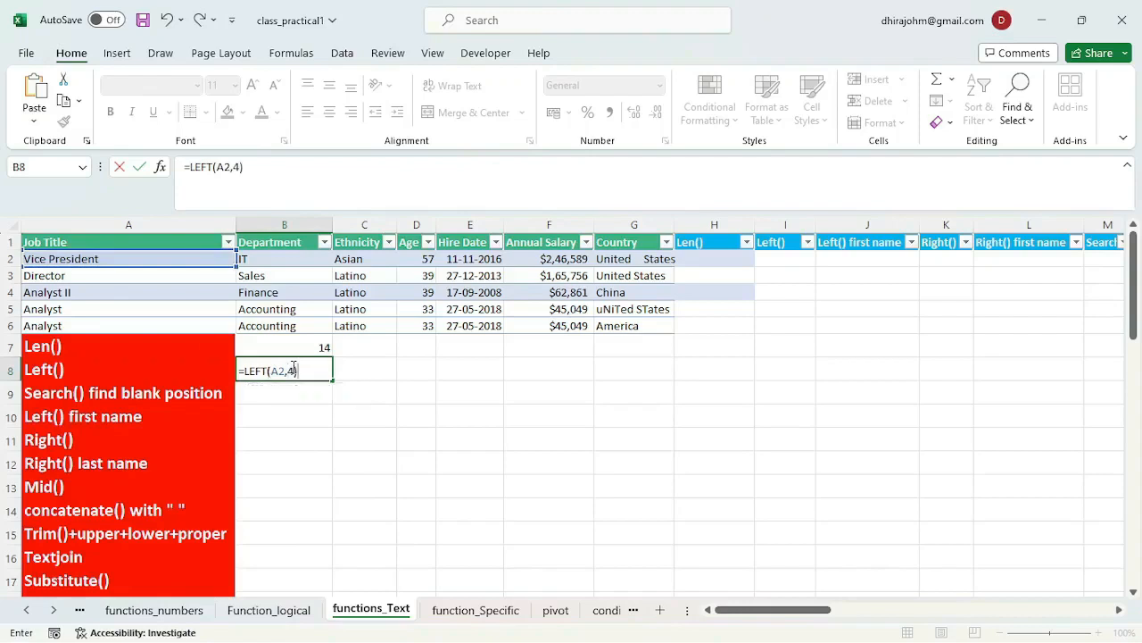
pyautogui.press('Return')
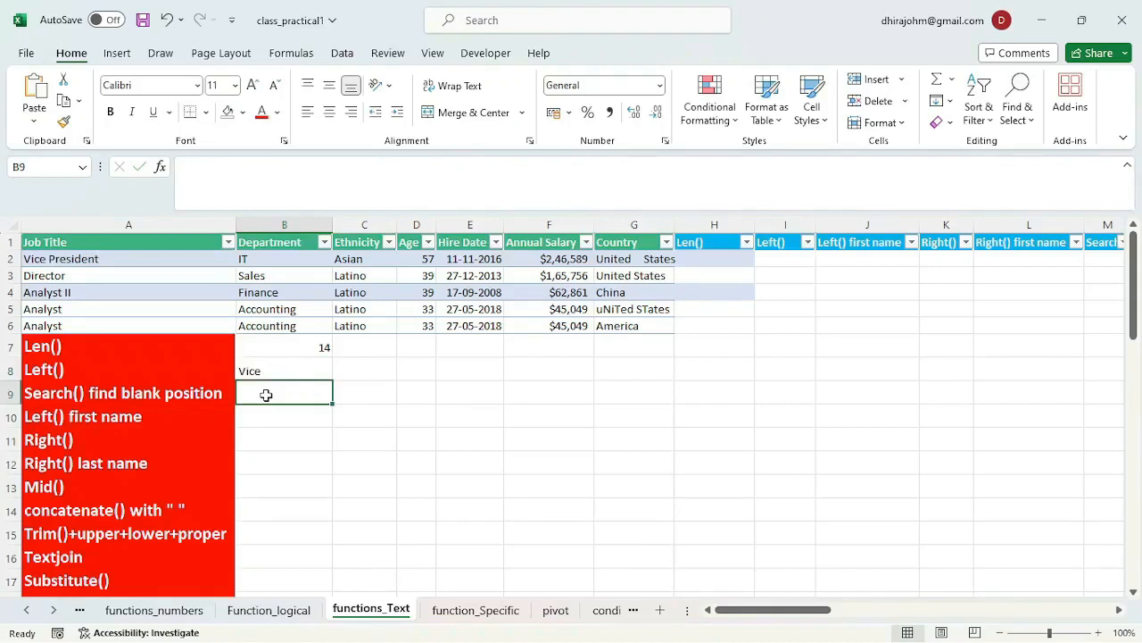
# Enter =SEARCH("P",A2) in cell B9 to find the position of the letter P in the first job title
pyautogui.write('=search')
pyautogui.press('Tab')
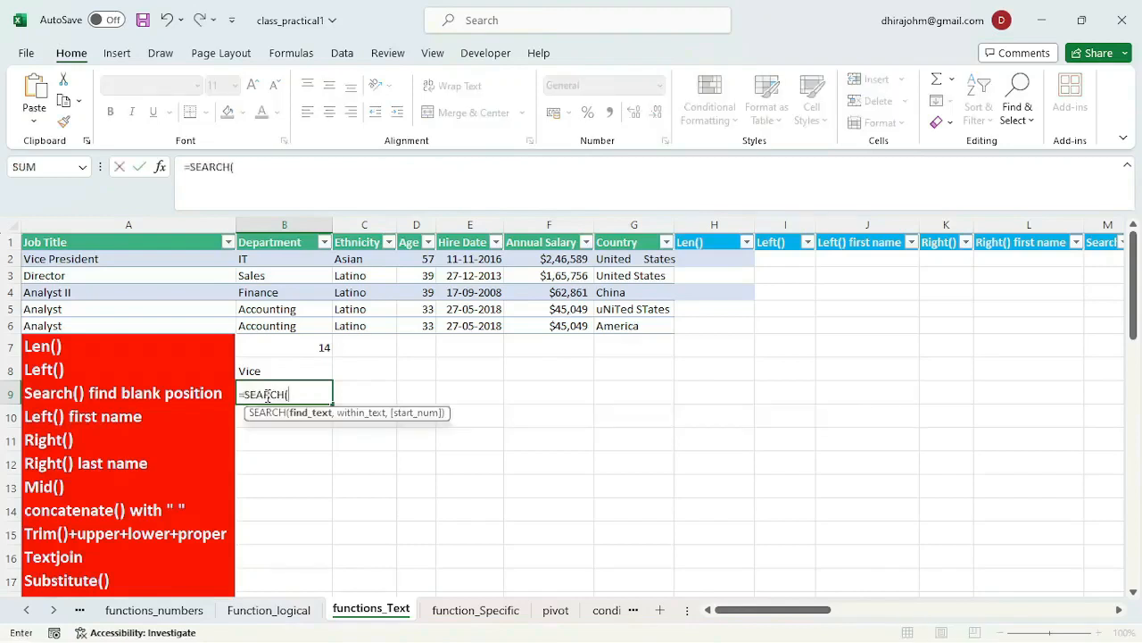
pyautogui.write('"P",')
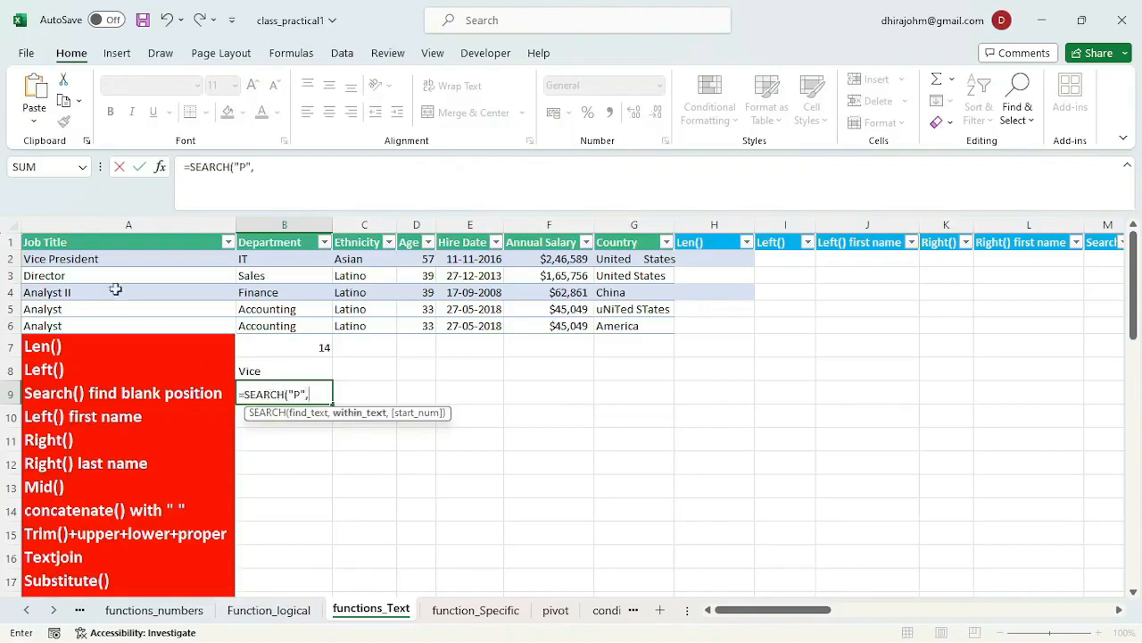
pyautogui.click(90, 259)
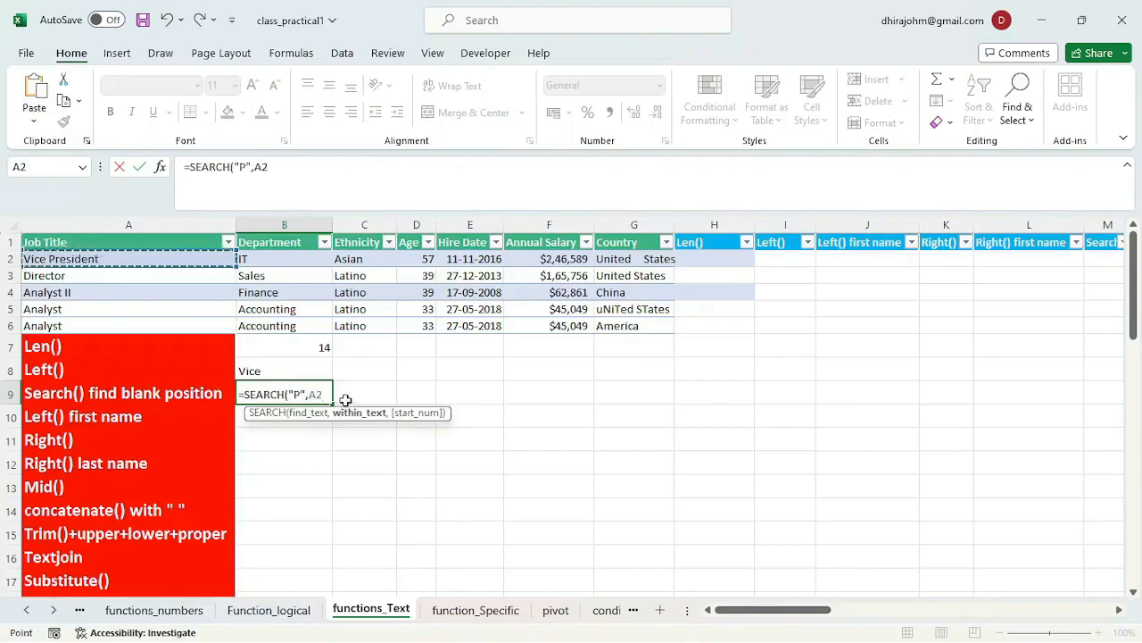
pyautogui.write(')')
pyautogui.press('Return')
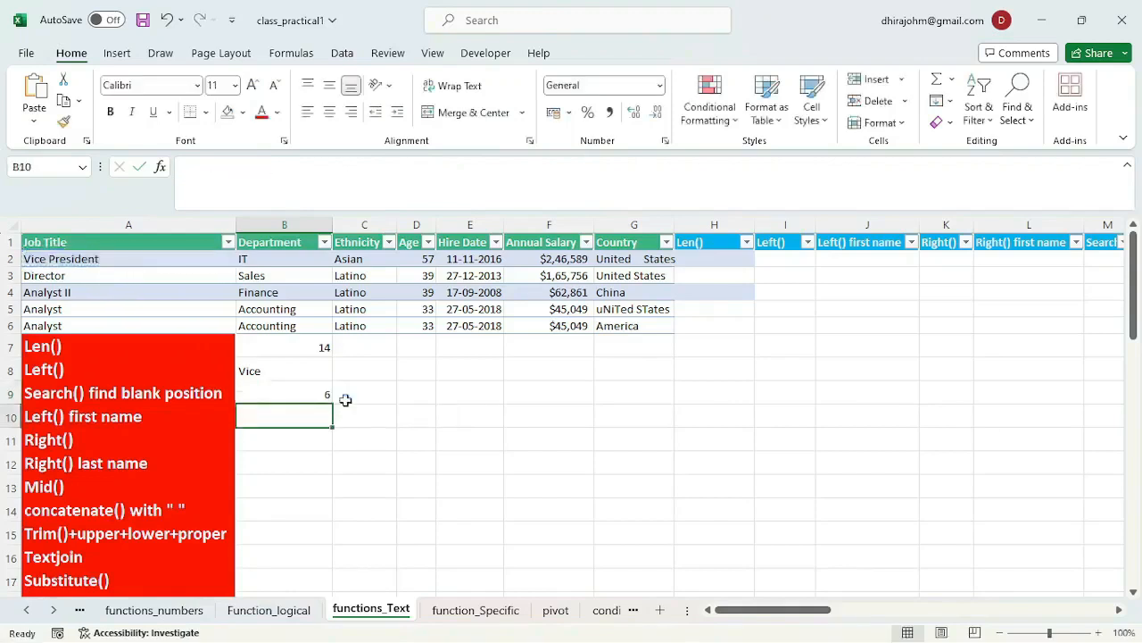
# Edit the SEARCH formula in B9 so that it looks for a blank space " " in A2
pyautogui.click(311, 393)
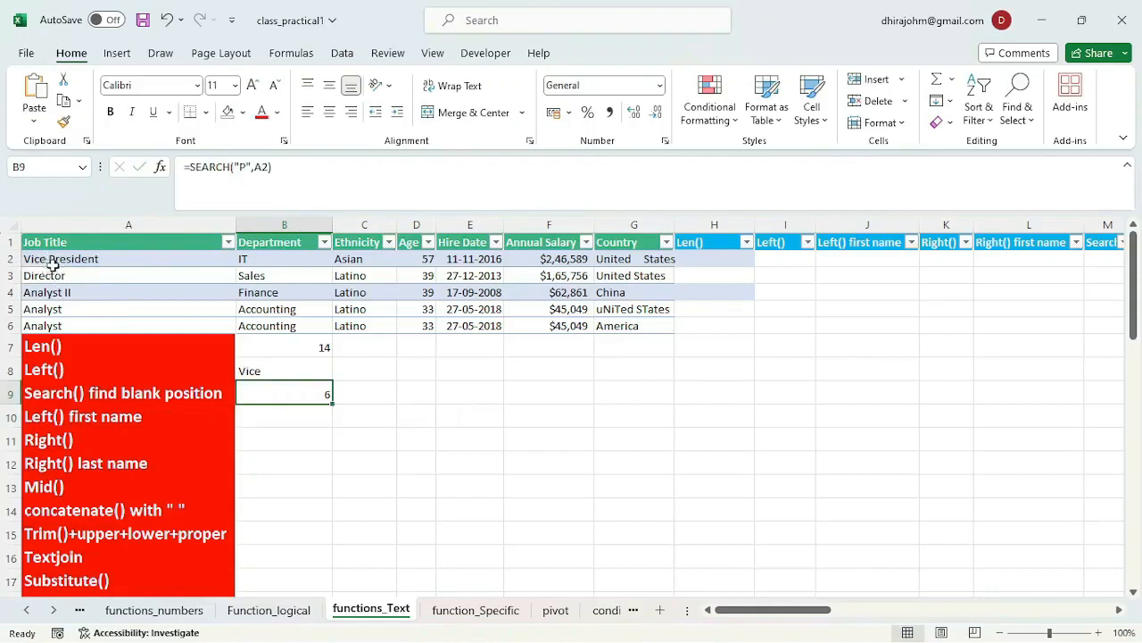
pyautogui.doubleClick(308, 395)
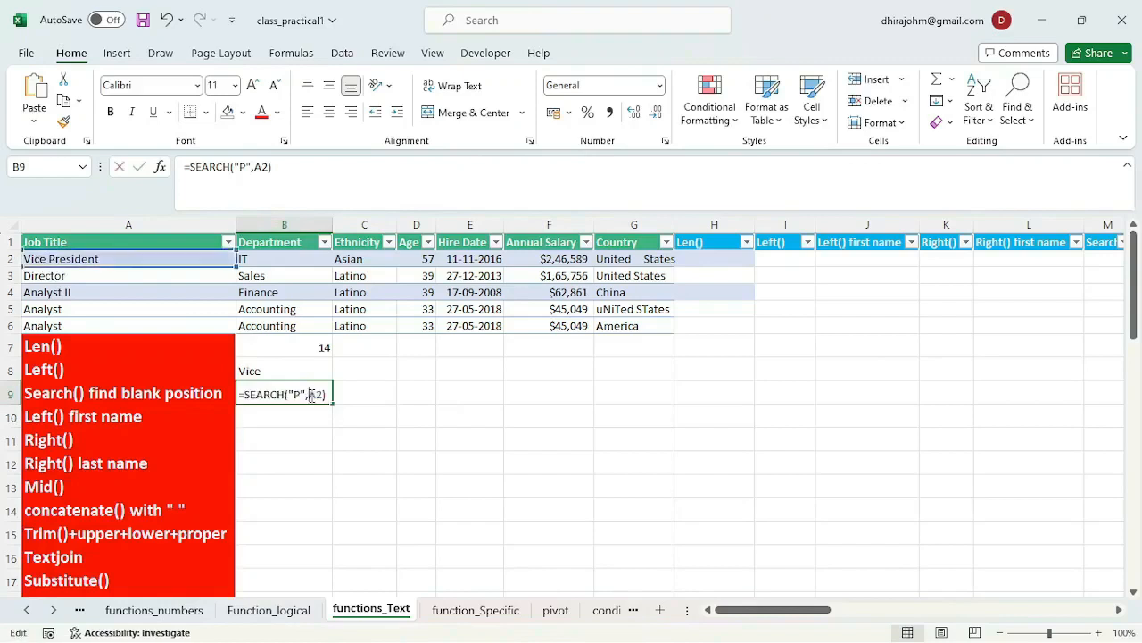
pyautogui.click(300, 394)
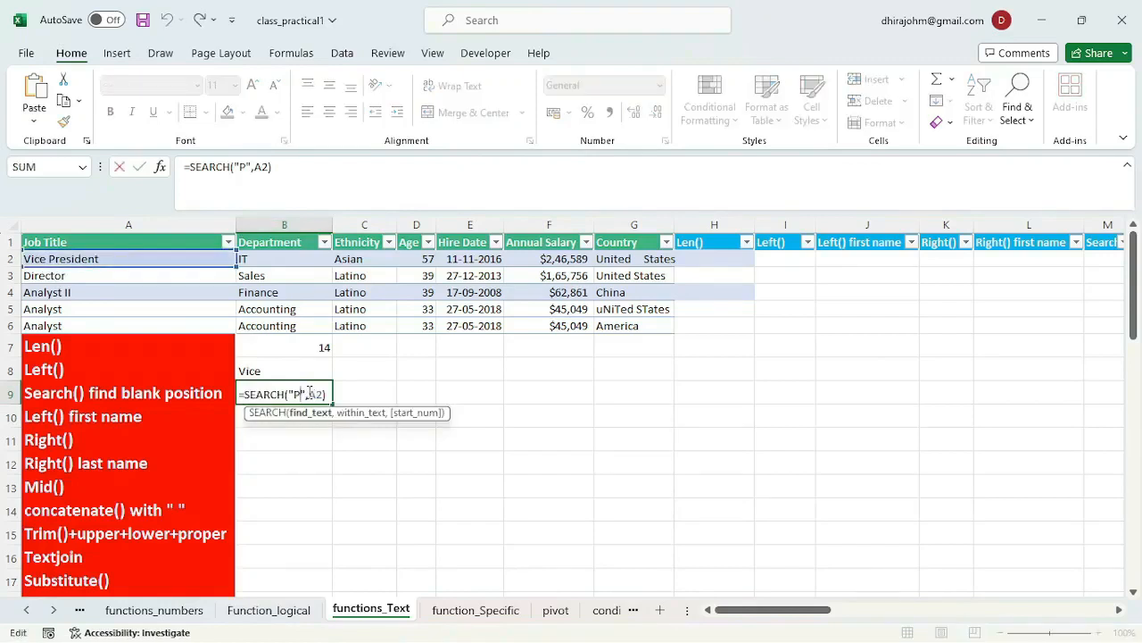
pyautogui.press('BackSpace')
pyautogui.press('Return')
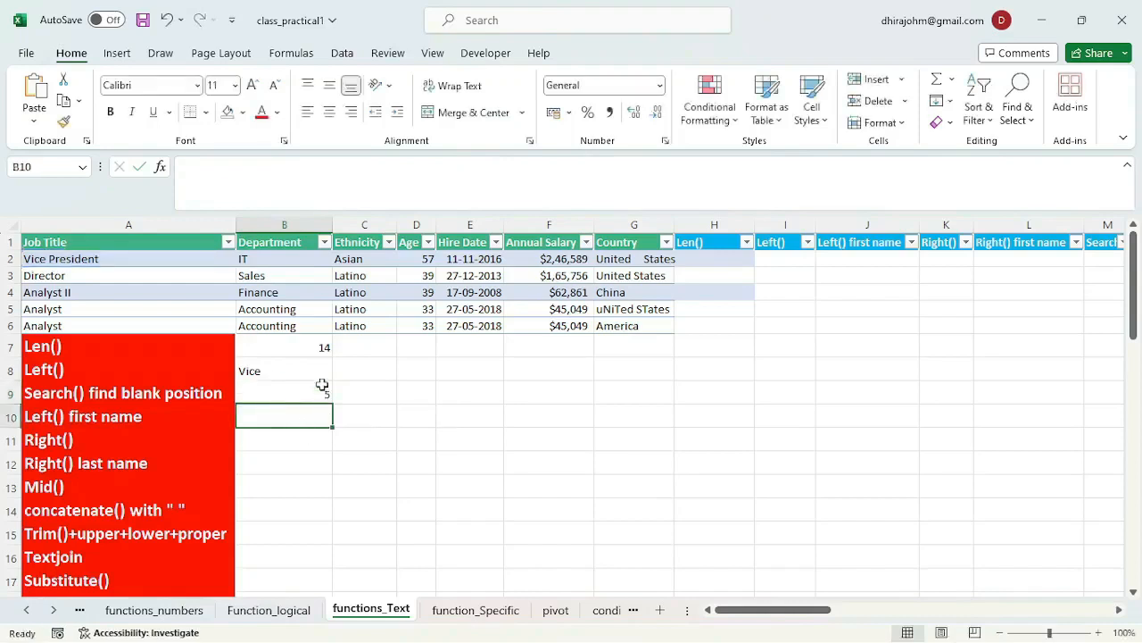
pyautogui.click(301, 397)
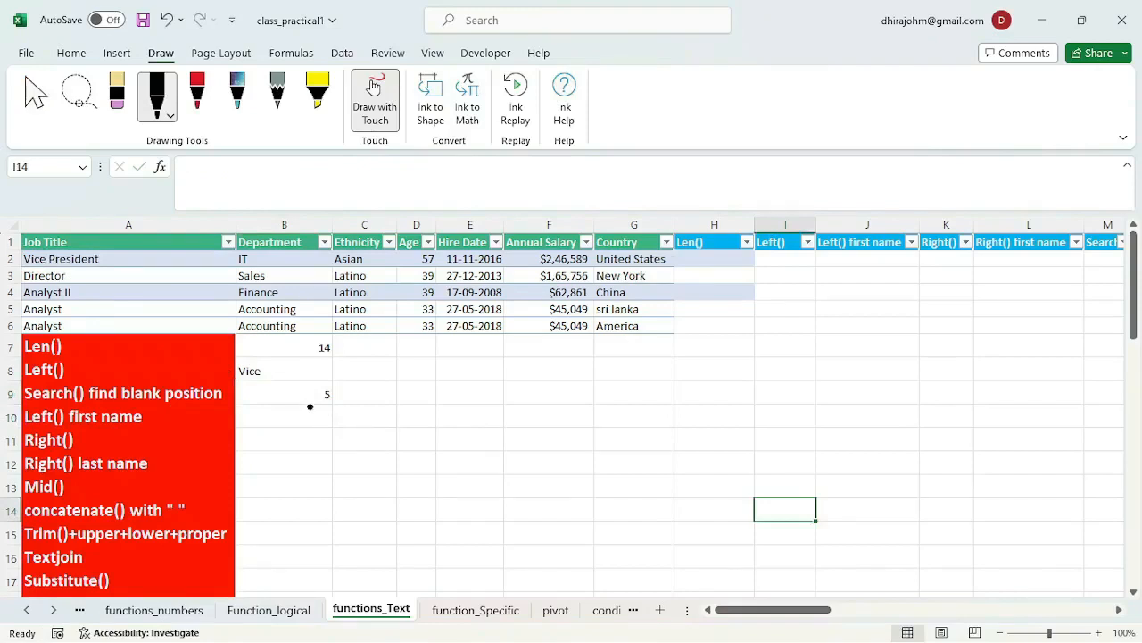
pyautogui.click(34, 96)
pyautogui.click(288, 376)
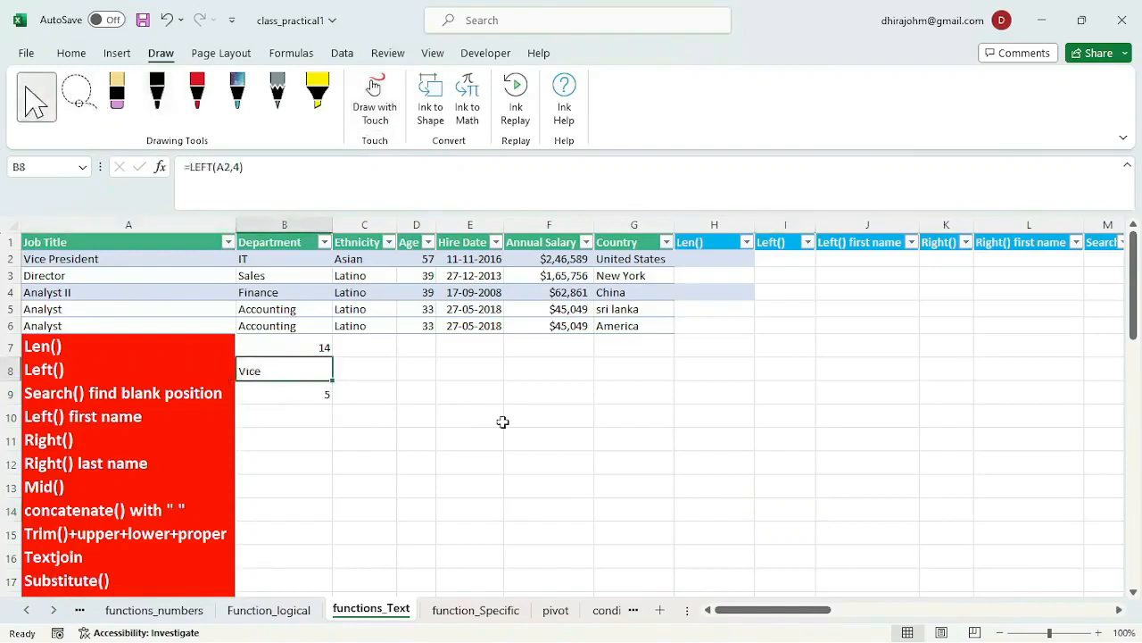
pyautogui.moveTo(634, 259); pyautogui.dragTo(641, 321)
pyautogui.click(615, 259)
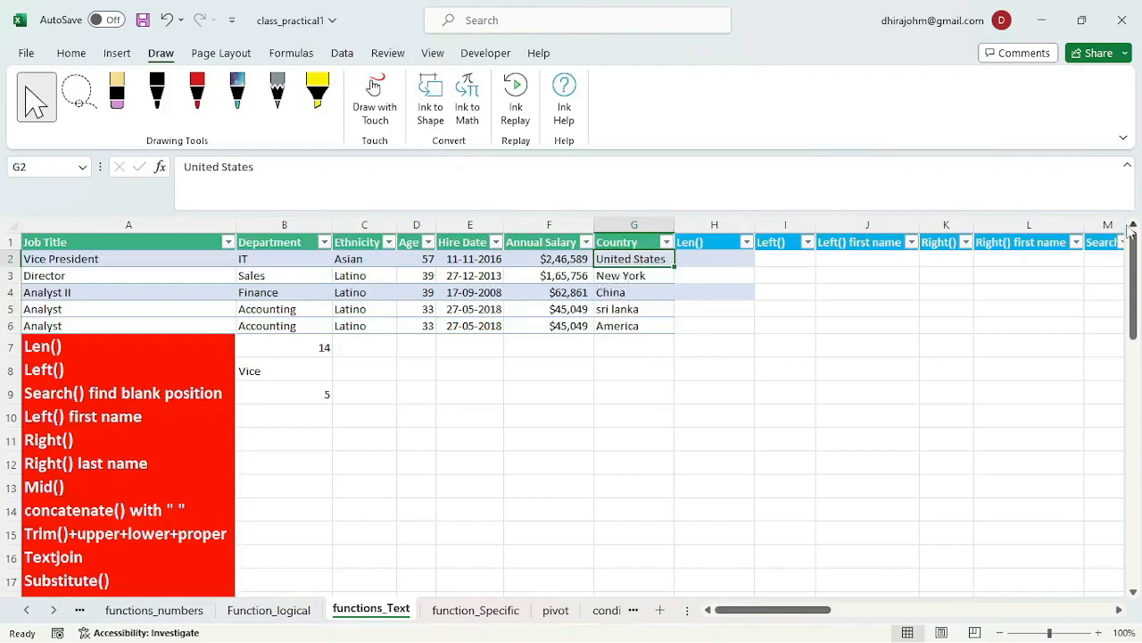
# Handwrite "= left (G2, 6)" with the black pen below the table, with 3, 3 and 5 stacked under the 6
pyautogui.click(157, 94)
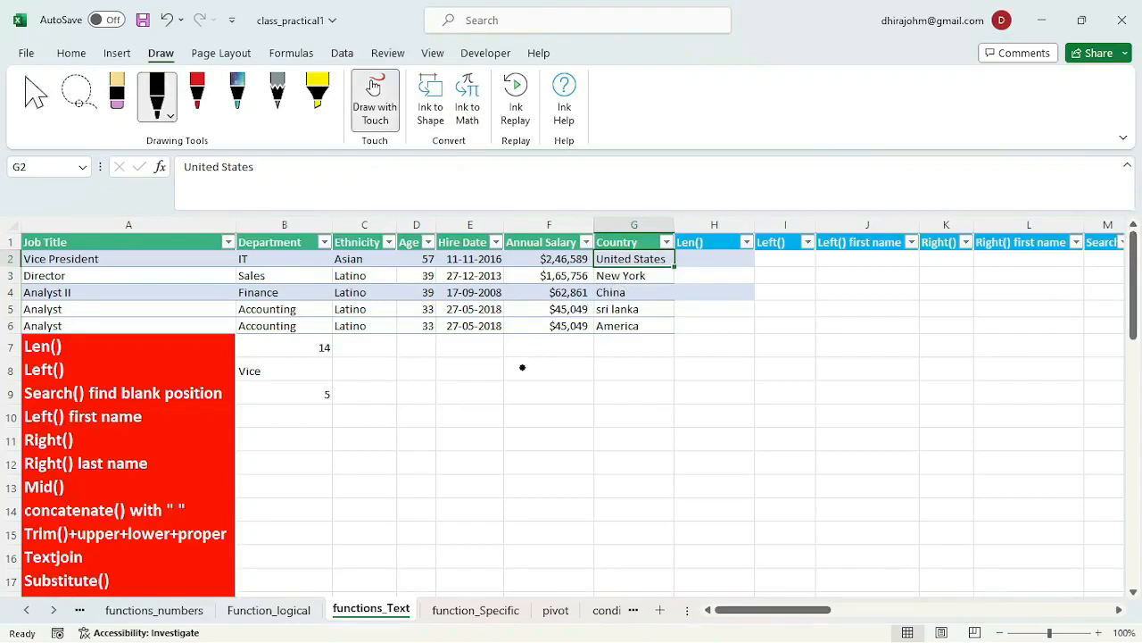
pyautogui.moveTo(520, 369)
pyautogui.mouseDown()
pyautogui.moveTo(550, 365)
pyautogui.moveTo(549, 377)
pyautogui.moveTo(625, 361)
pyautogui.mouseUp()
pyautogui.moveTo(636, 337); pyautogui.dragTo(645, 362)
pyautogui.moveTo(700, 330)
pyautogui.mouseDown()
pyautogui.moveTo(705, 382)
pyautogui.moveTo(730, 369)
pyautogui.mouseUp()
pyautogui.moveTo(739, 344); pyautogui.dragTo(761, 366)
pyautogui.moveTo(777, 353); pyautogui.dragTo(770, 375)
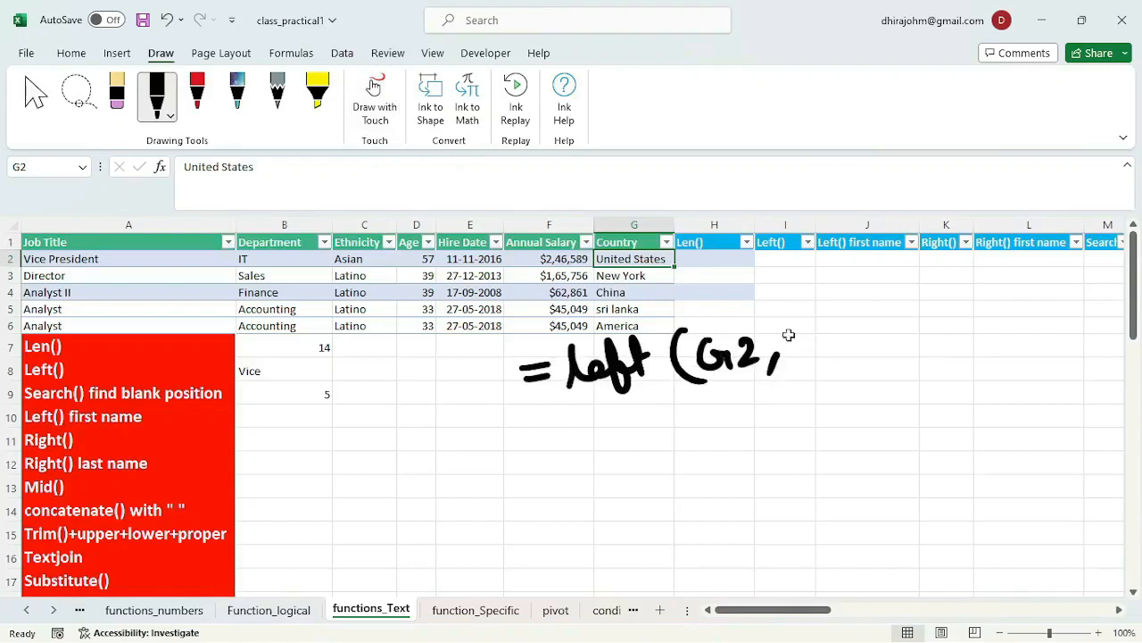
pyautogui.moveTo(814, 328); pyautogui.dragTo(817, 379)
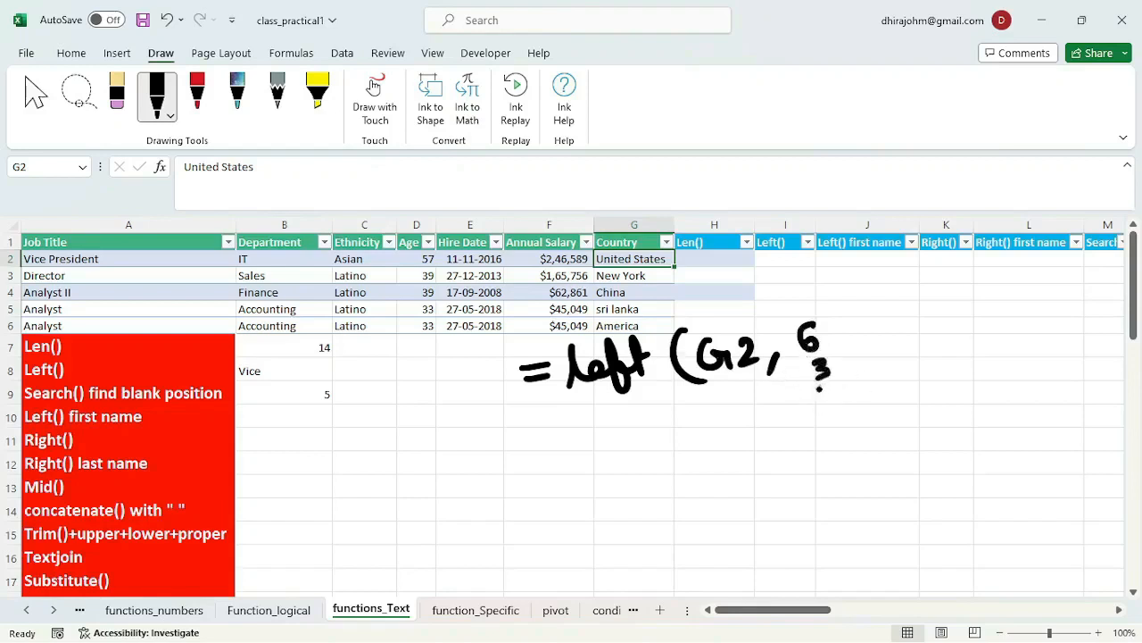
pyautogui.moveTo(819, 387); pyautogui.dragTo(848, 434)
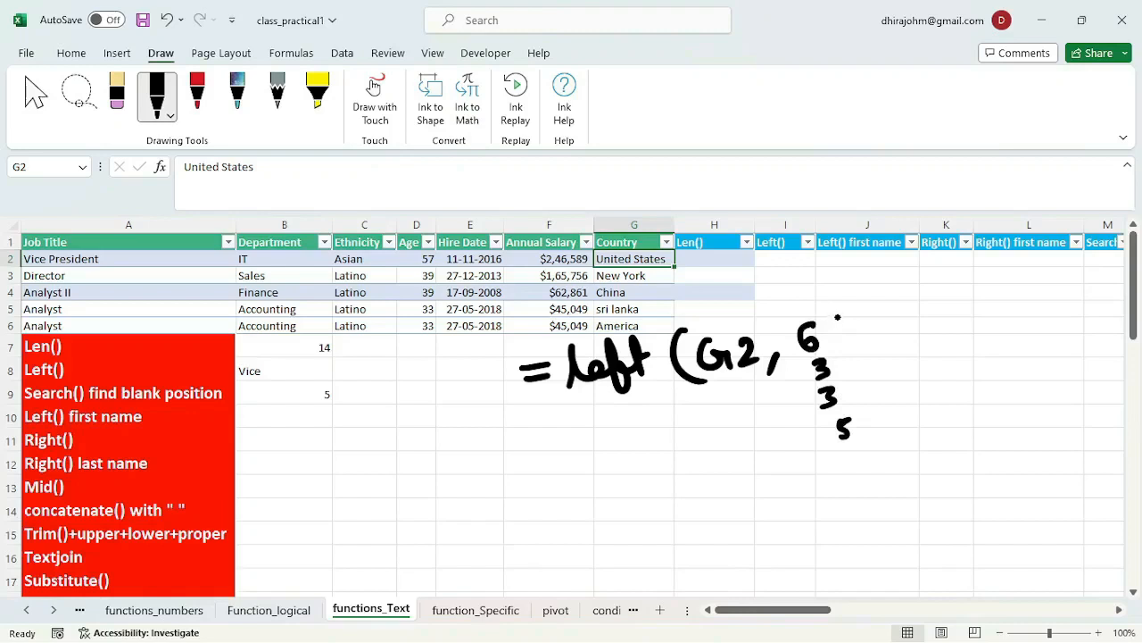
pyautogui.moveTo(826, 312); pyautogui.dragTo(830, 340)
# Handwrite "first _ last" beneath the inked formula and draw an upward arrow pointing at the blank
pyautogui.moveTo(651, 409); pyautogui.dragTo(652, 458)
pyautogui.moveTo(642, 434)
pyautogui.mouseDown()
pyautogui.moveTo(666, 430)
pyautogui.moveTo(698, 448)
pyautogui.mouseUp()
pyautogui.moveTo(707, 423)
pyautogui.mouseDown()
pyautogui.moveTo(710, 448)
pyautogui.moveTo(714, 435)
pyautogui.moveTo(787, 445)
pyautogui.mouseUp()
pyautogui.moveTo(800, 413); pyautogui.dragTo(801, 442)
pyautogui.moveTo(787, 432); pyautogui.dragTo(812, 428)
pyautogui.moveTo(746, 441)
pyautogui.mouseDown()
pyautogui.moveTo(734, 446)
pyautogui.moveTo(745, 444)
pyautogui.moveTo(744, 487)
pyautogui.moveTo(752, 471)
pyautogui.mouseUp()
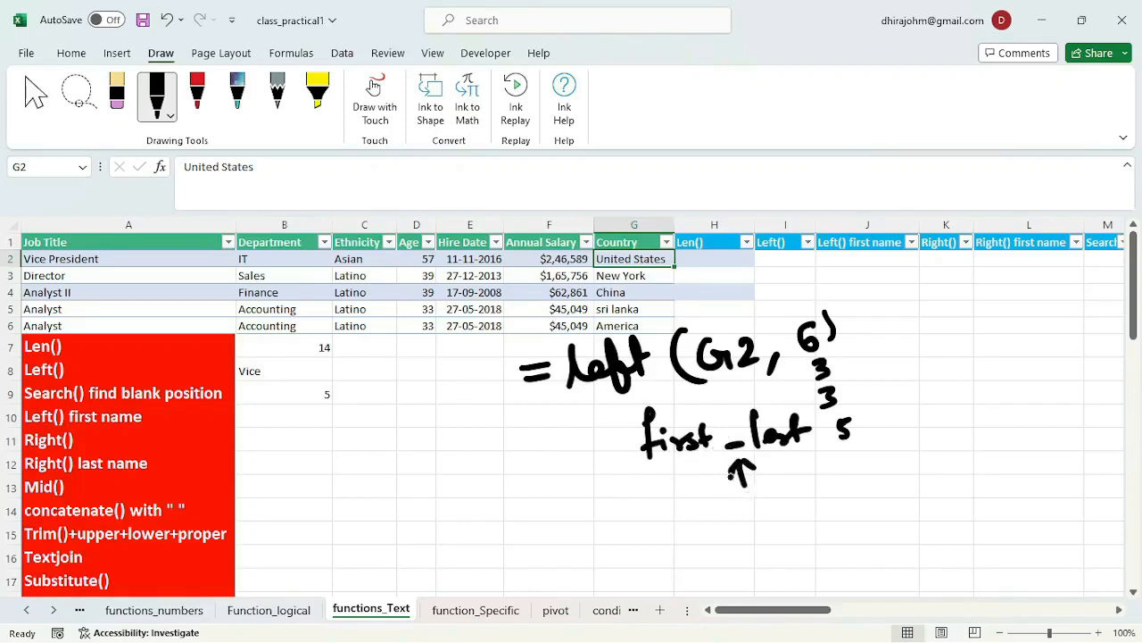
# Handwrite "6-1=5" beneath the arrow, draw a box around the word "first", and leave ink mode
pyautogui.moveTo(756, 489)
pyautogui.mouseDown()
pyautogui.moveTo(758, 505)
pyautogui.moveTo(788, 514)
pyautogui.moveTo(816, 499)
pyautogui.moveTo(833, 512)
pyautogui.mouseUp()
pyautogui.moveTo(836, 490); pyautogui.dragTo(862, 489)
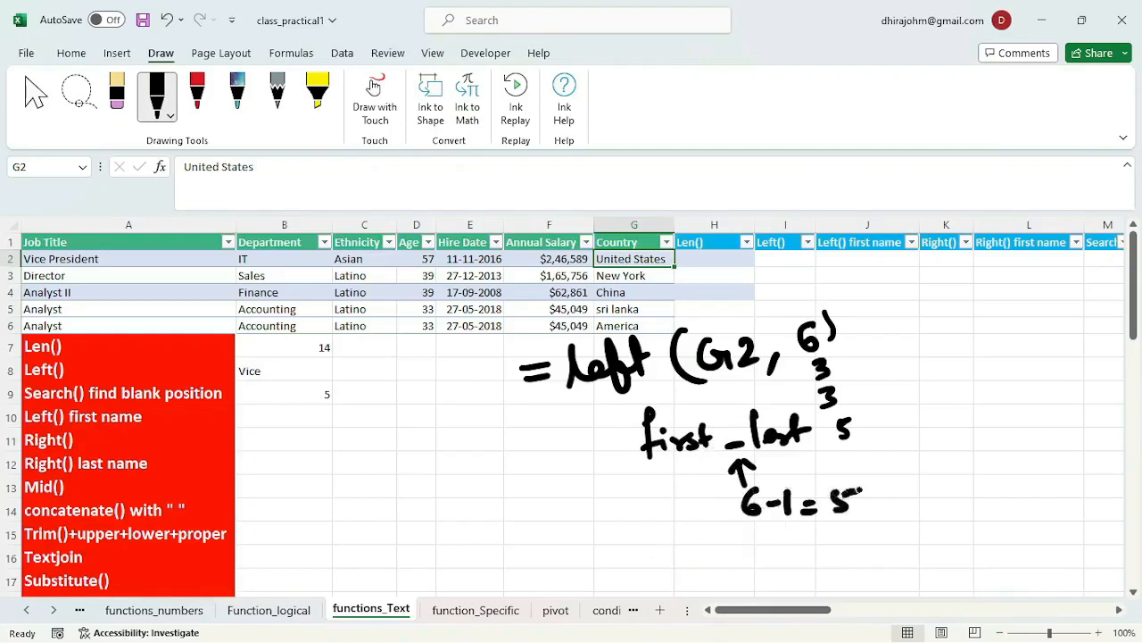
pyautogui.moveTo(644, 467)
pyautogui.mouseDown()
pyautogui.moveTo(713, 439)
pyautogui.moveTo(652, 411)
pyautogui.moveTo(634, 418)
pyautogui.moveTo(643, 469)
pyautogui.mouseUp()
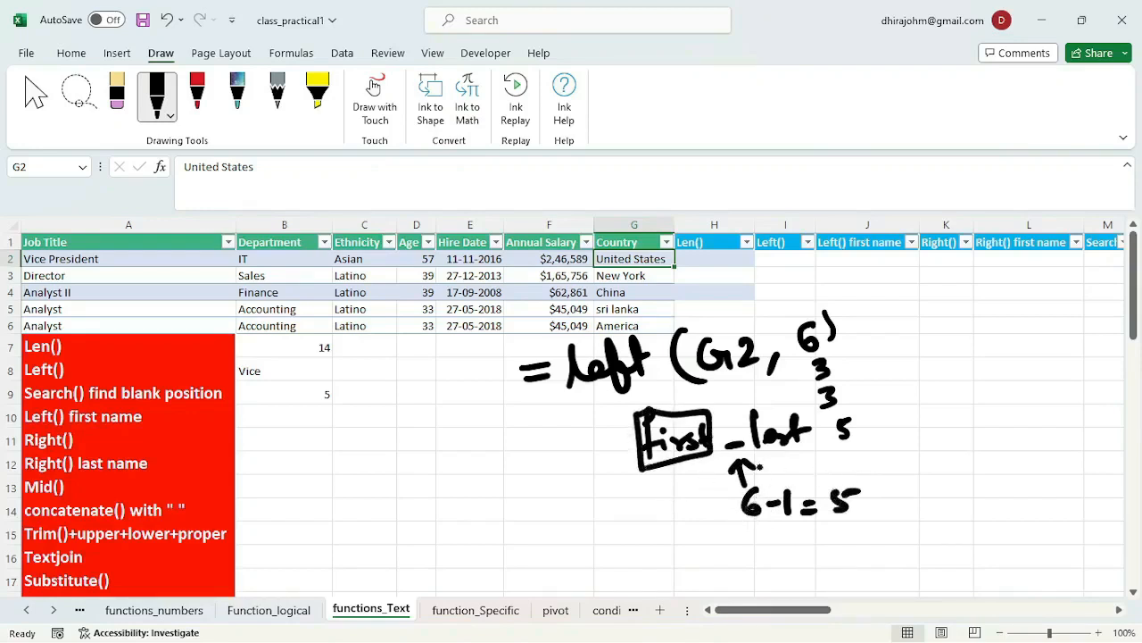
pyautogui.press('Escape')
# Enter the formula =LEFT(G2,SEARCH(" ",G2)-1) in J2 to extract the first word of the country
pyautogui.click(845, 260)
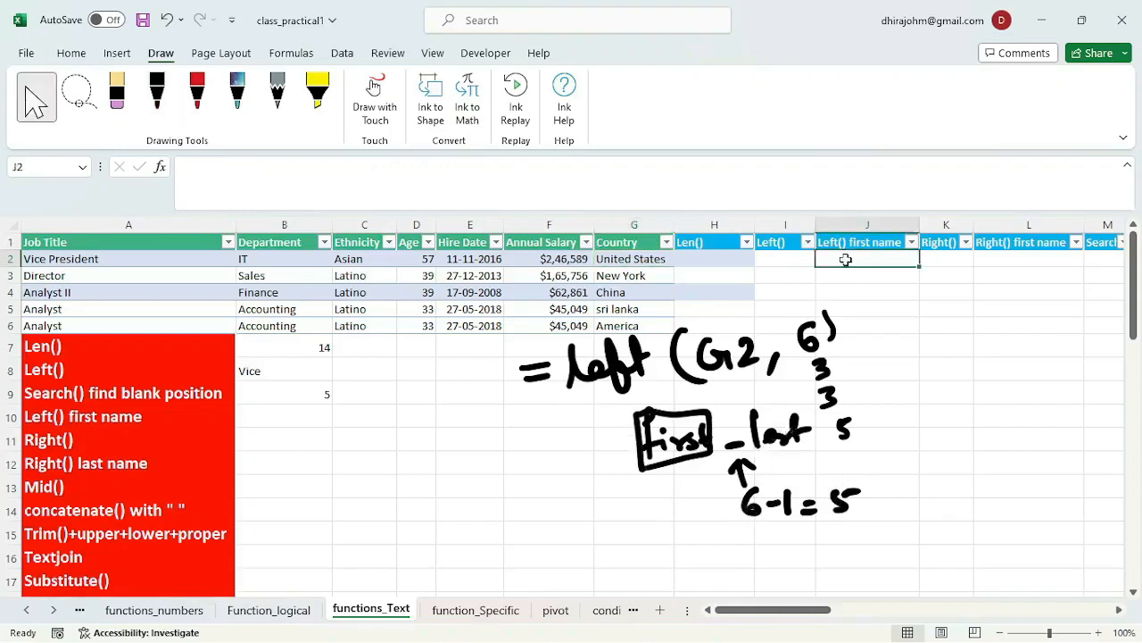
pyautogui.write('=left')
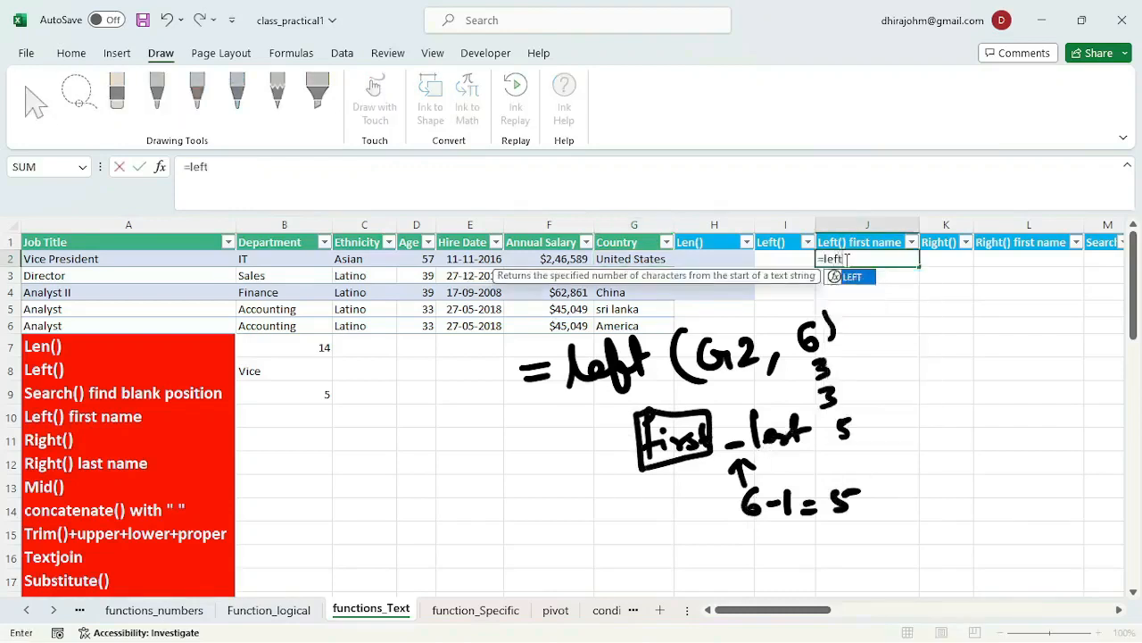
pyautogui.press('Tab')
pyautogui.click(655, 258)
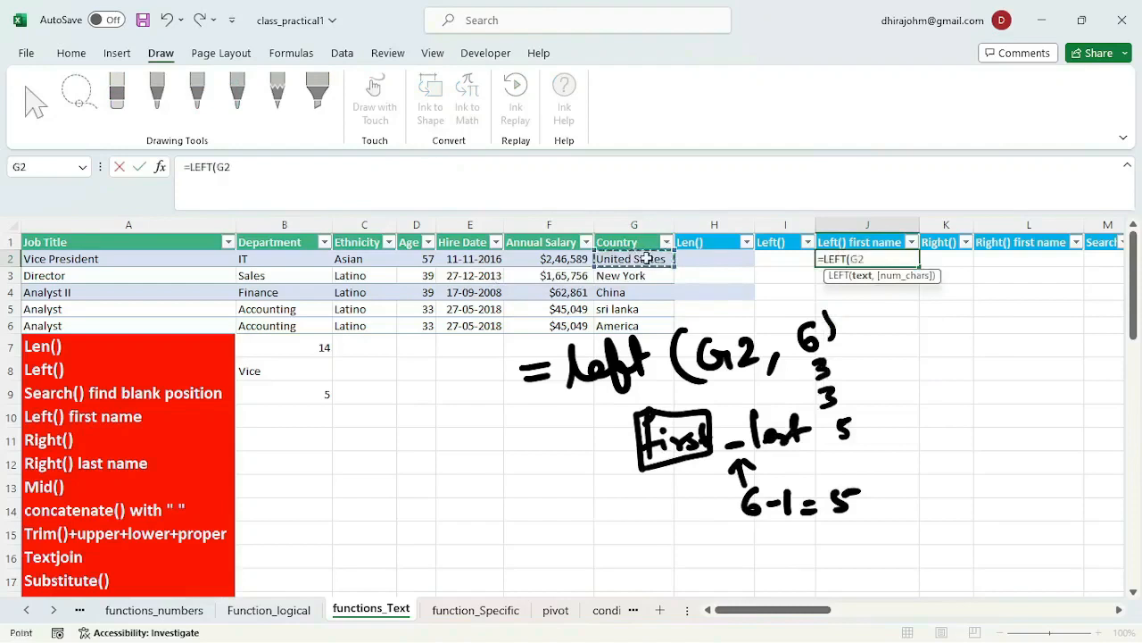
pyautogui.write(',')
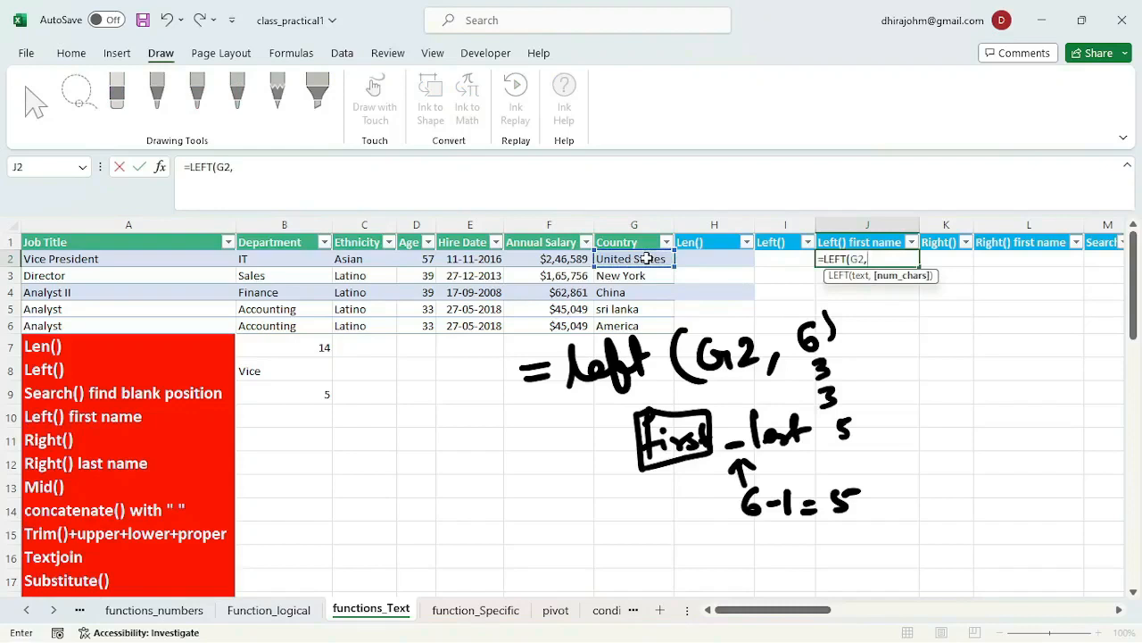
pyautogui.write('sea')
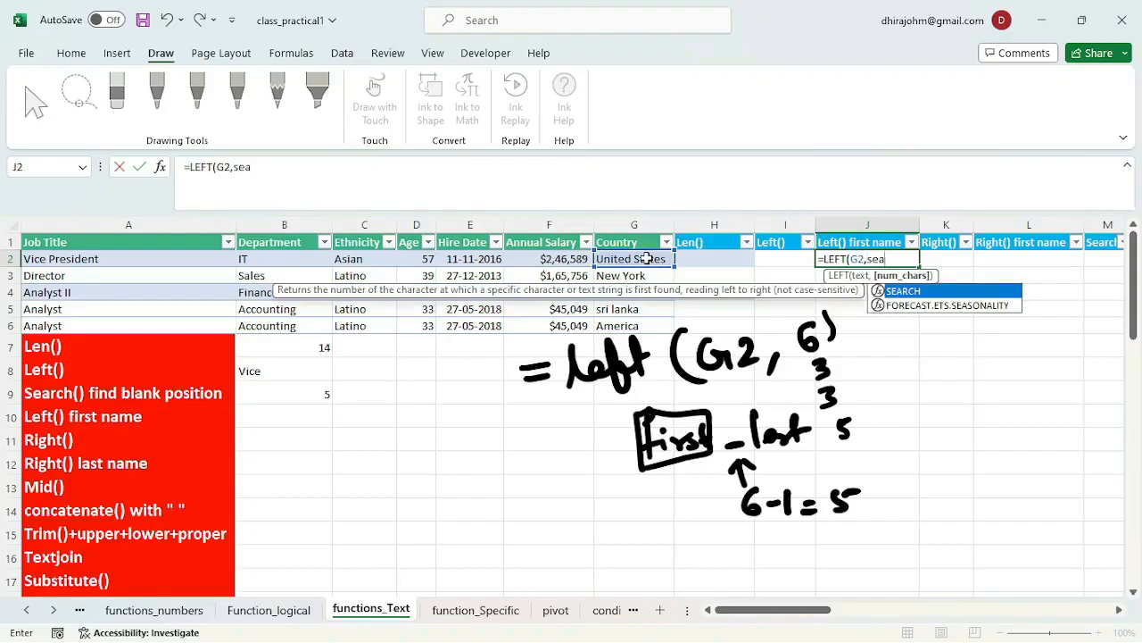
pyautogui.press('Tab')
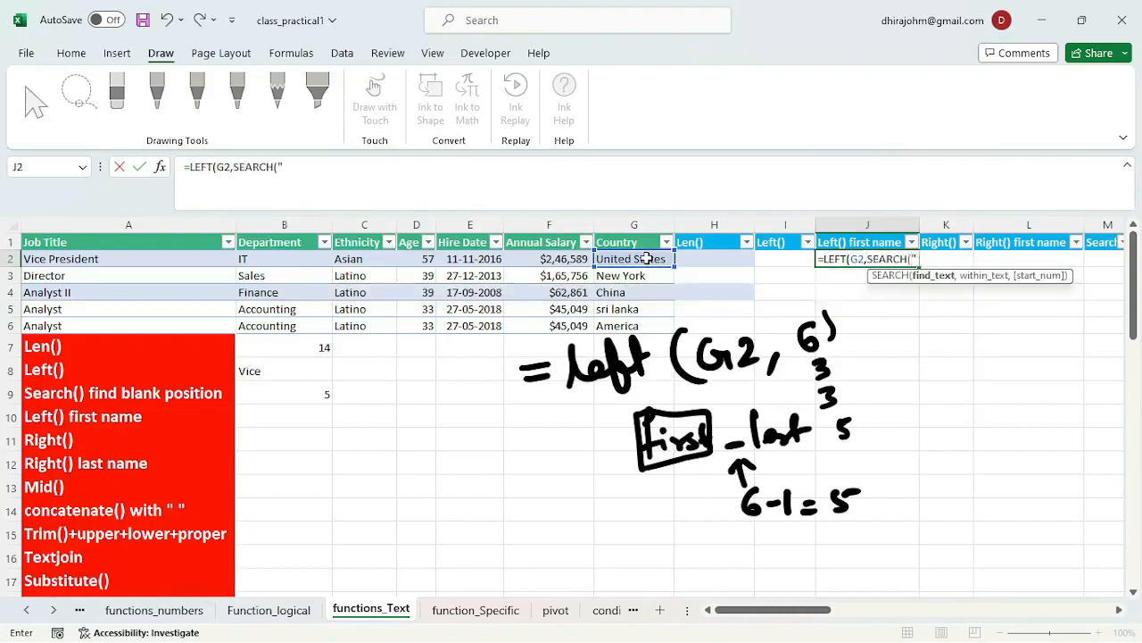
pyautogui.write('",')
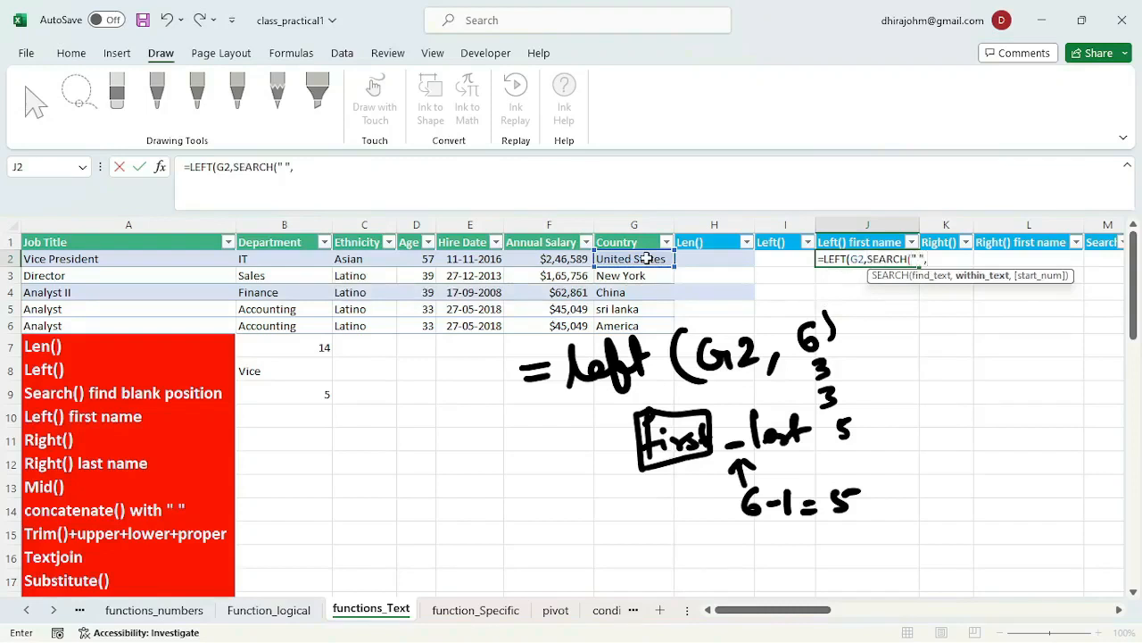
pyautogui.click(646, 258)
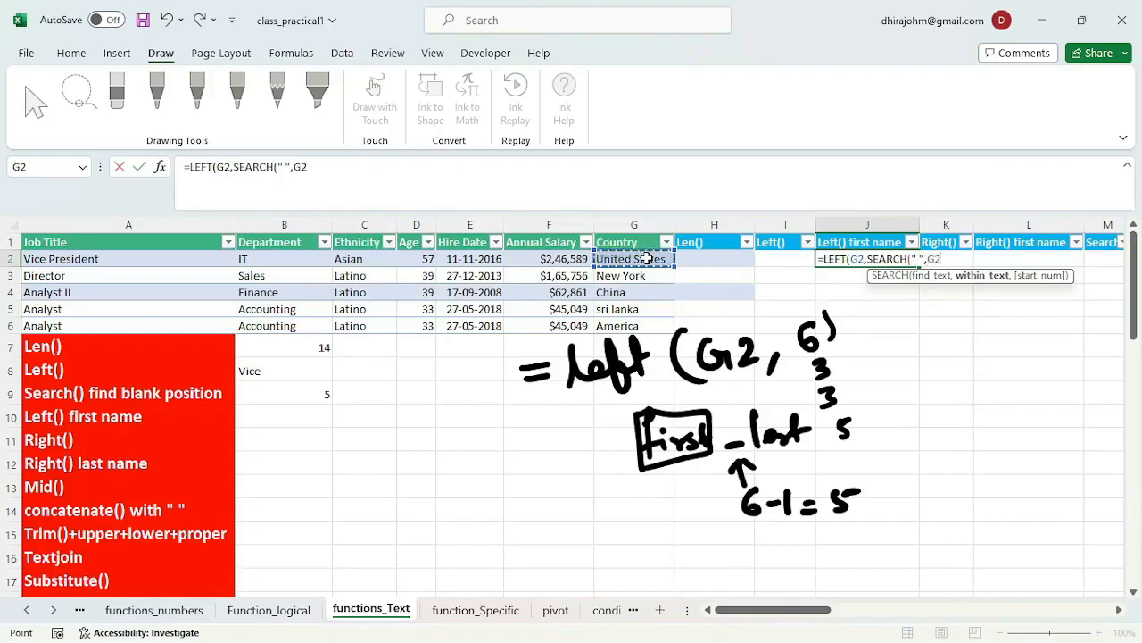
pyautogui.write(')-')
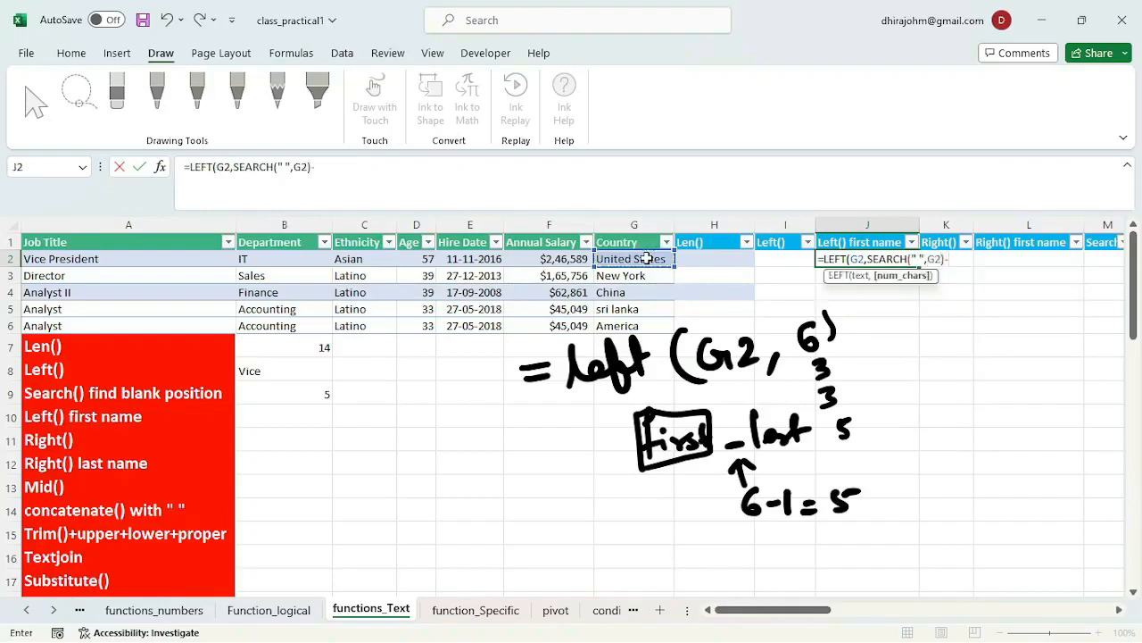
pyautogui.write('1)')
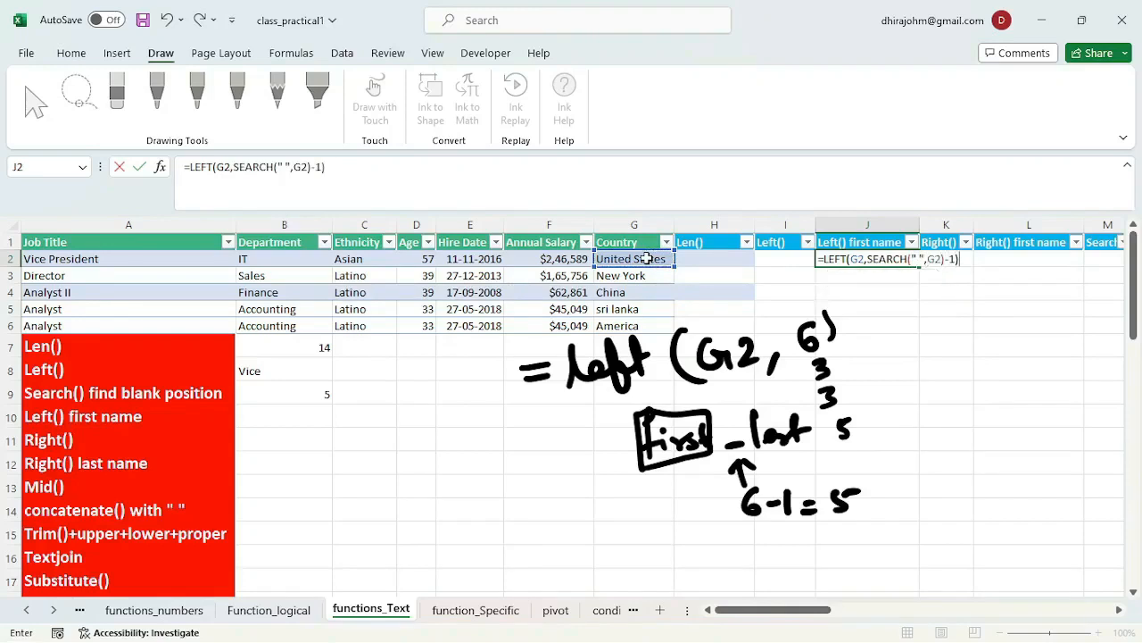
pyautogui.press('Return')
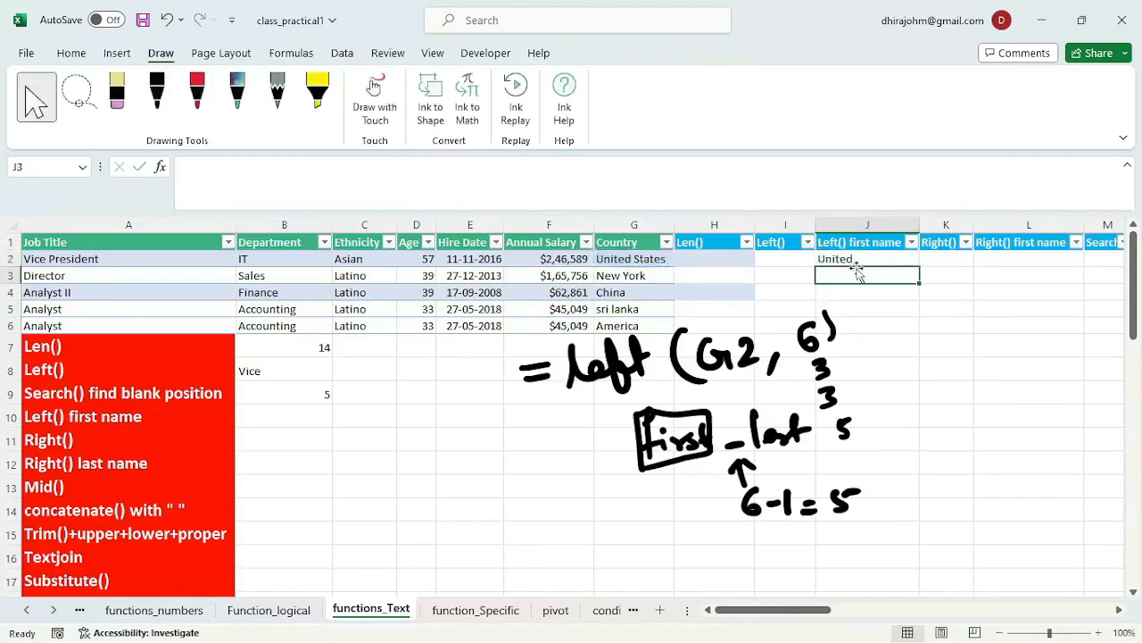
# Fill the first-word formula from J2 down to J6, and inspect the copied formulas in J4 and J6
pyautogui.click(864, 260)
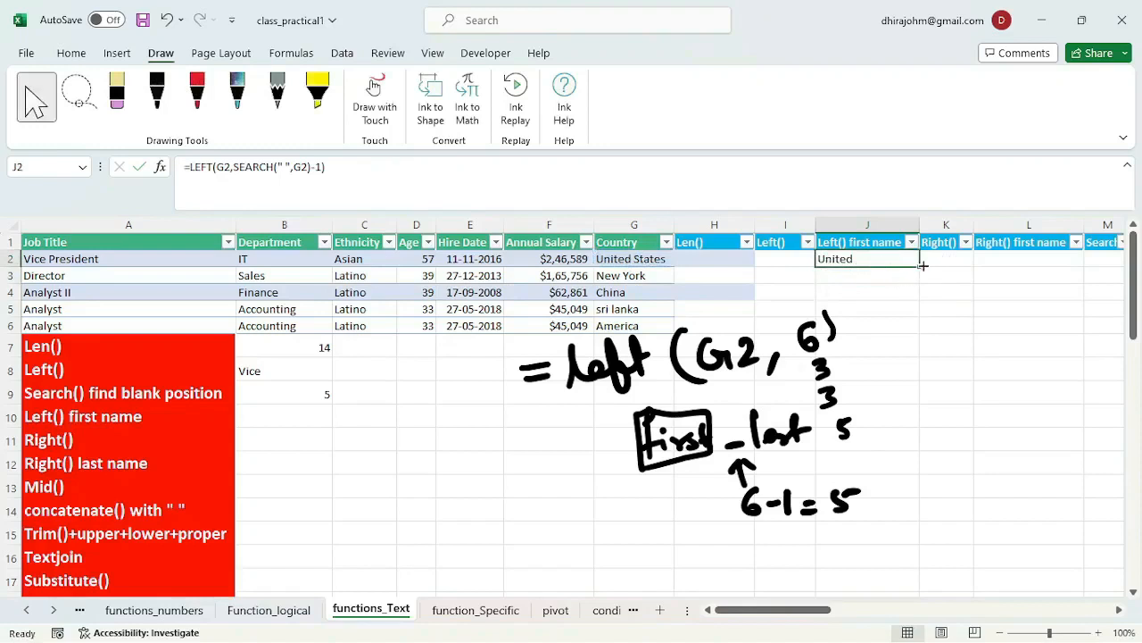
pyautogui.moveTo(922, 265); pyautogui.dragTo(917, 278)
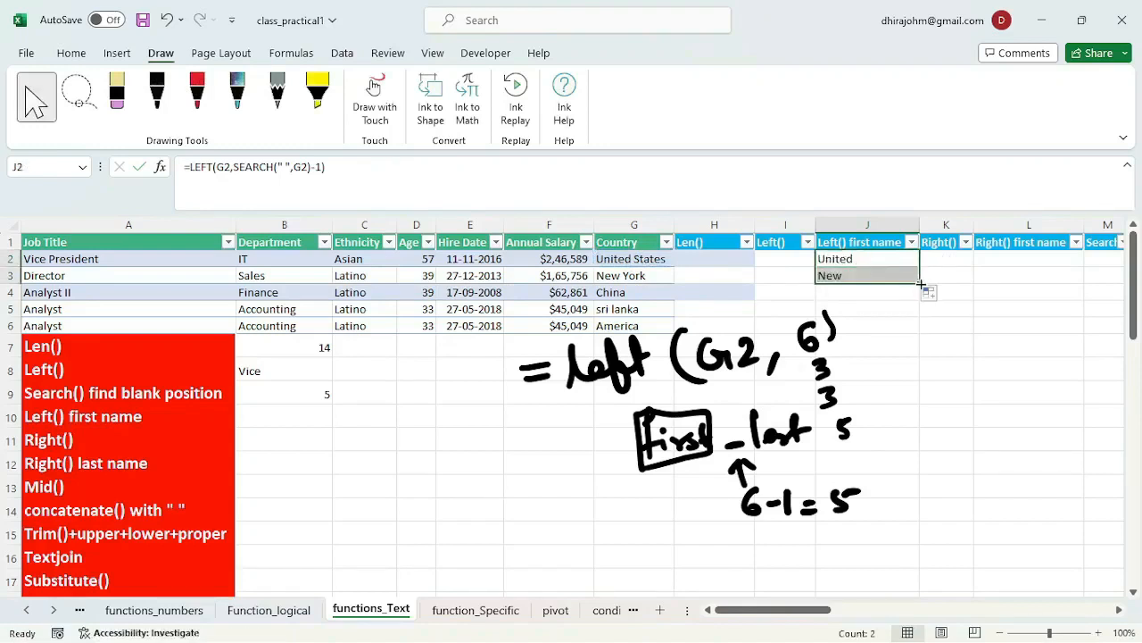
pyautogui.moveTo(919, 284); pyautogui.dragTo(922, 328)
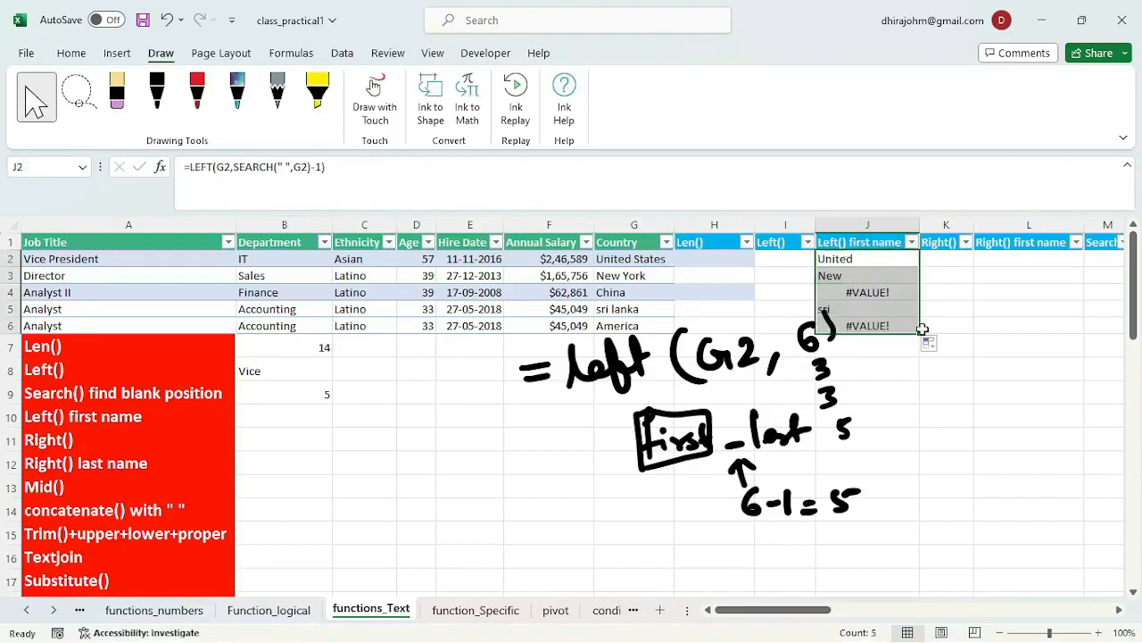
pyautogui.click(867, 294)
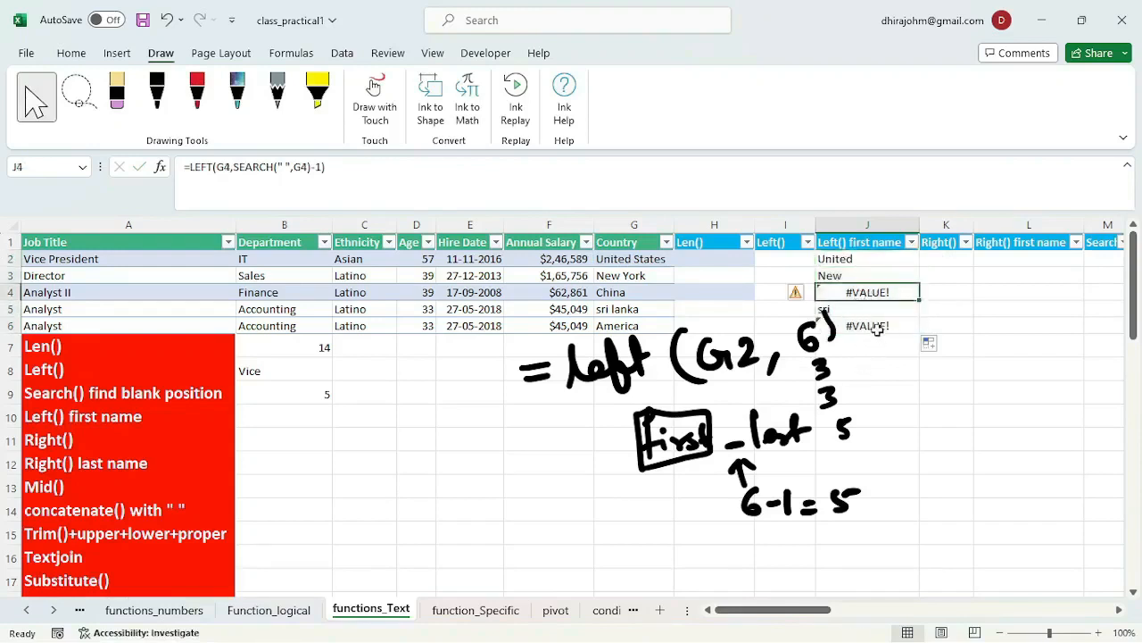
pyautogui.click(879, 329)
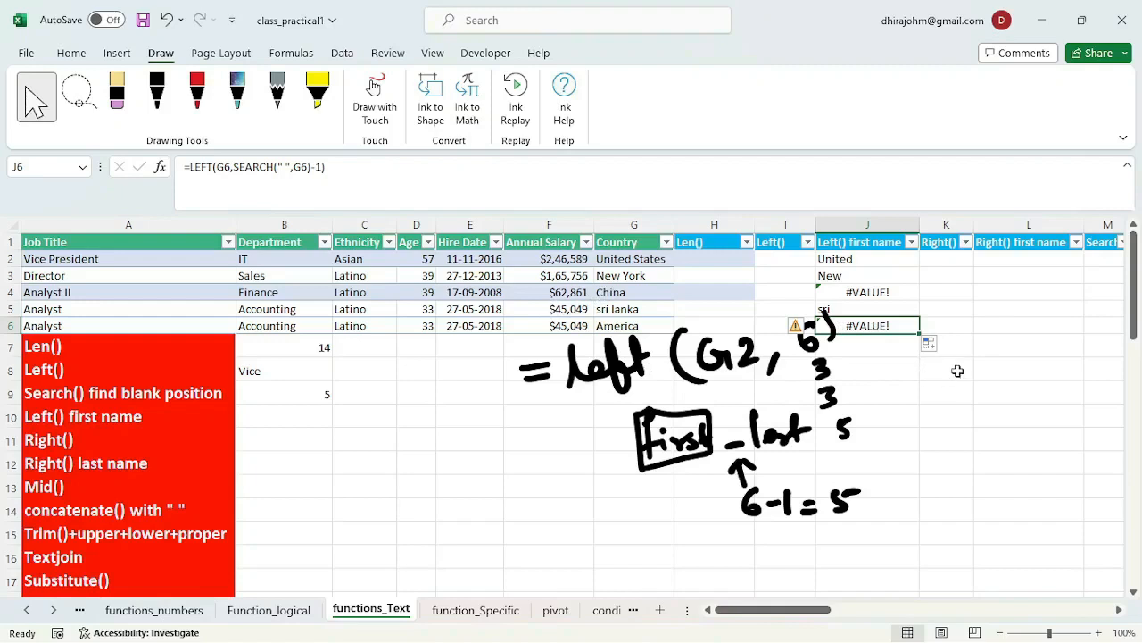
# Enter =SEARCH(" ",G4) in L8 as a test, and compare it with the formulas in J4 and J6
pyautogui.click(986, 371)
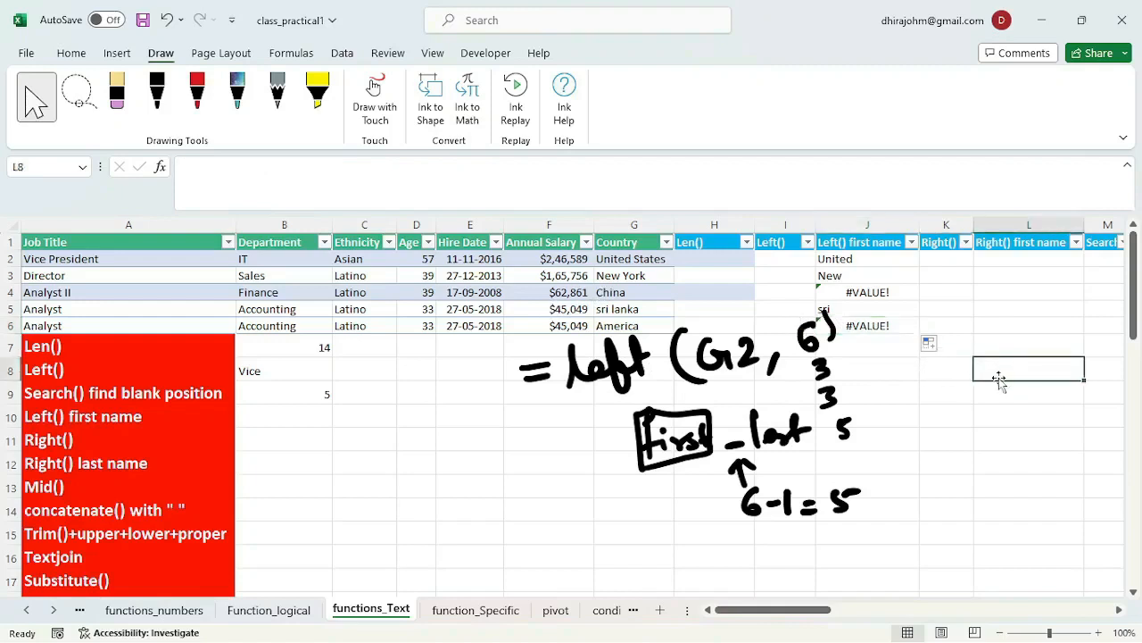
pyautogui.write('=')
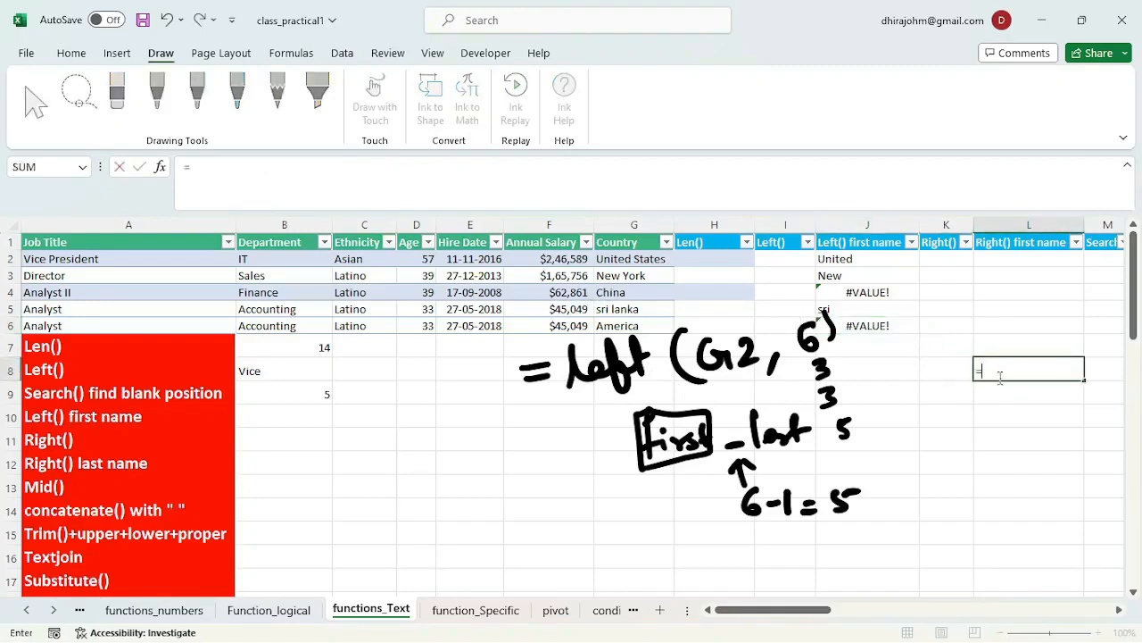
pyautogui.write('search')
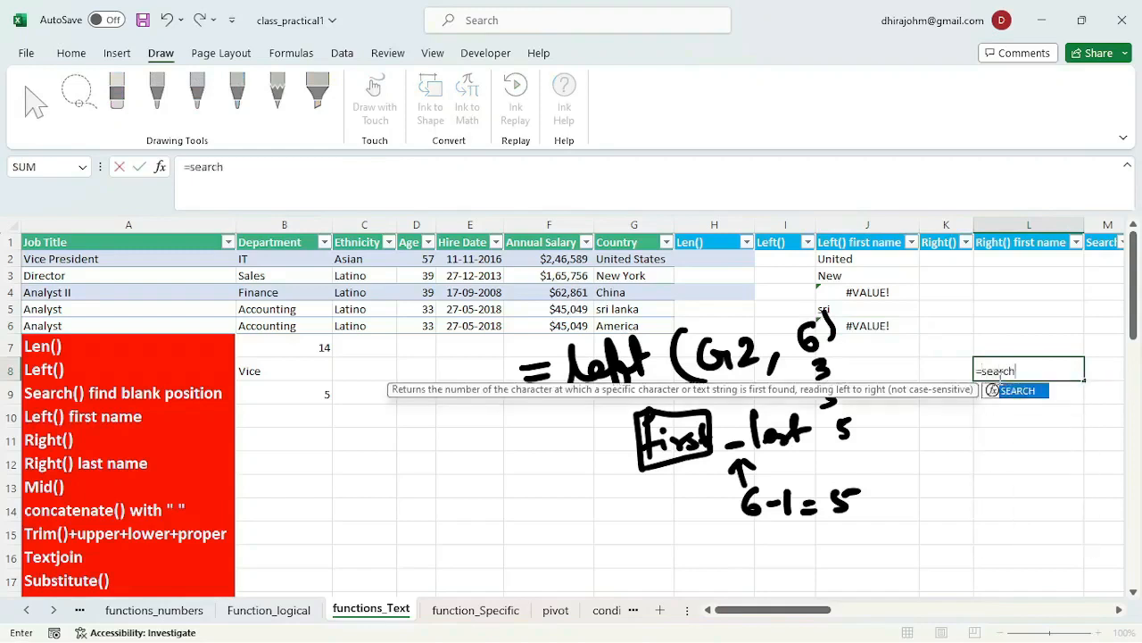
pyautogui.press('Tab')
pyautogui.write('"')
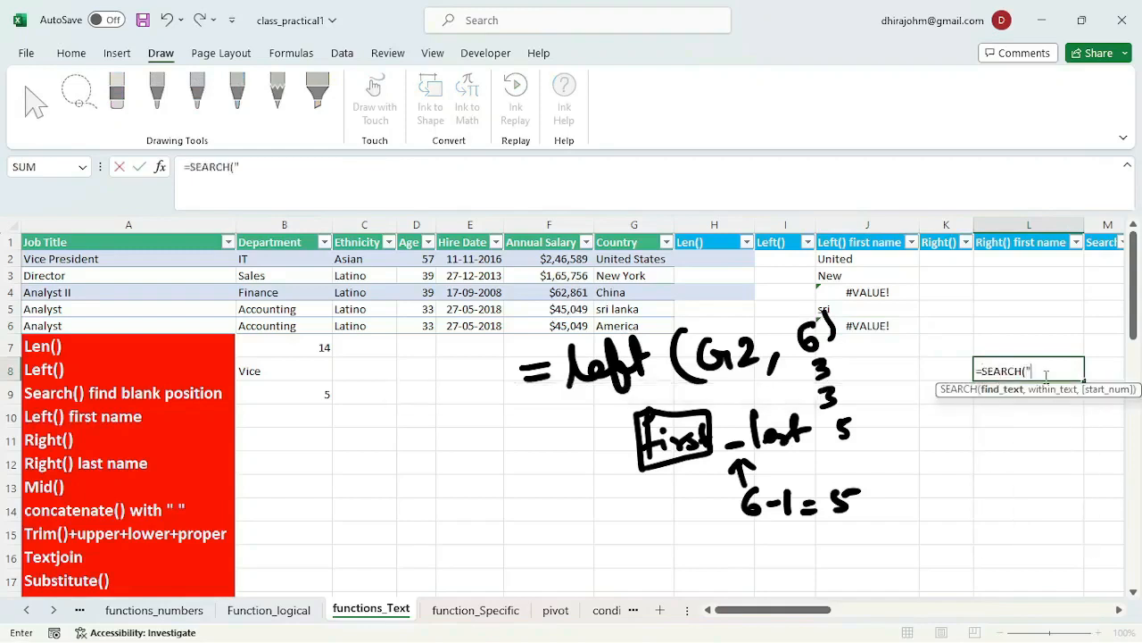
pyautogui.write(' ",')
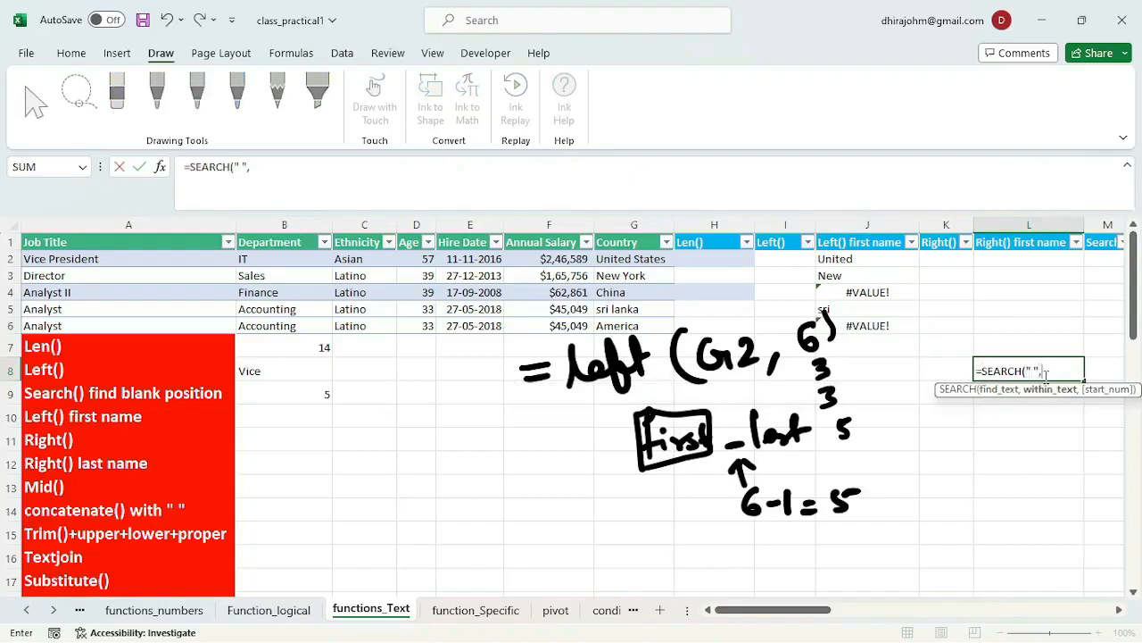
pyautogui.click(626, 293)
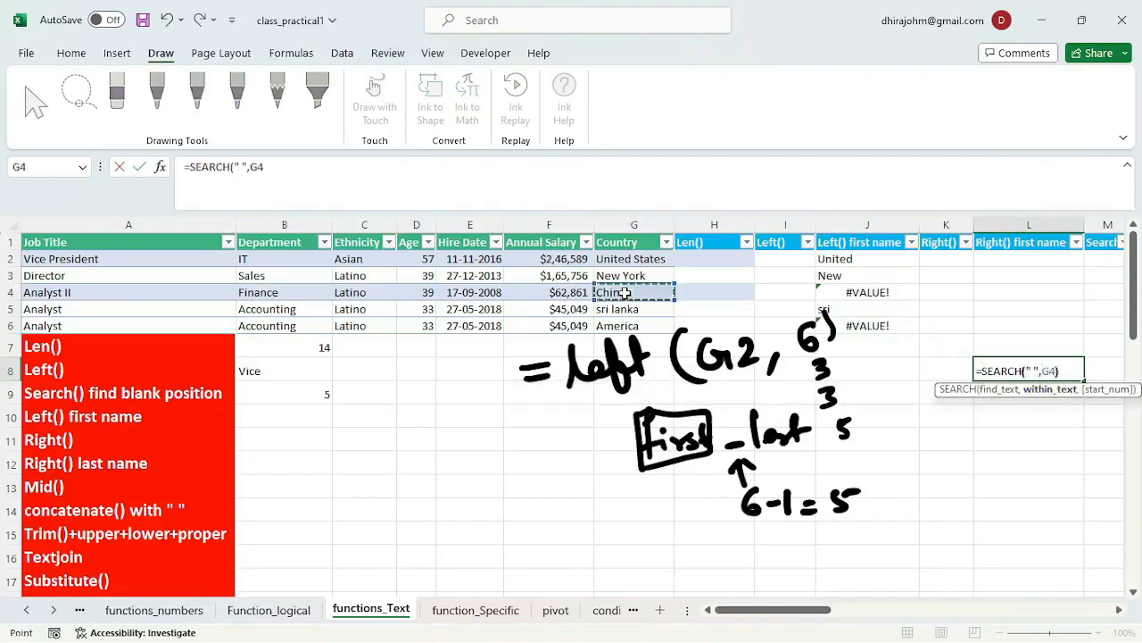
pyautogui.press('Return')
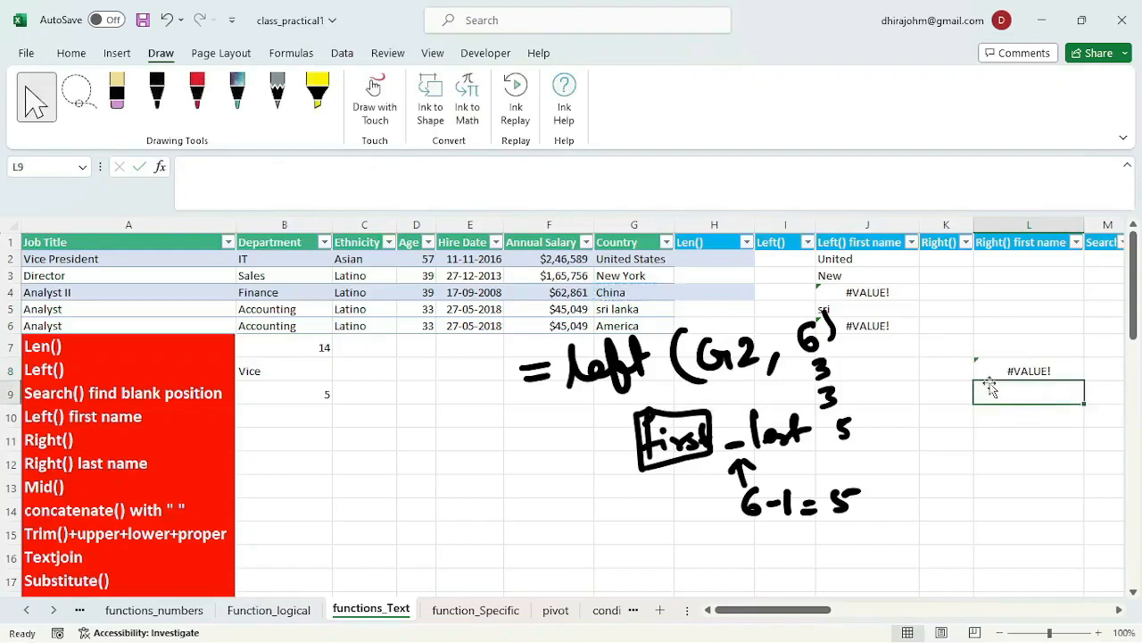
pyautogui.click(1015, 371)
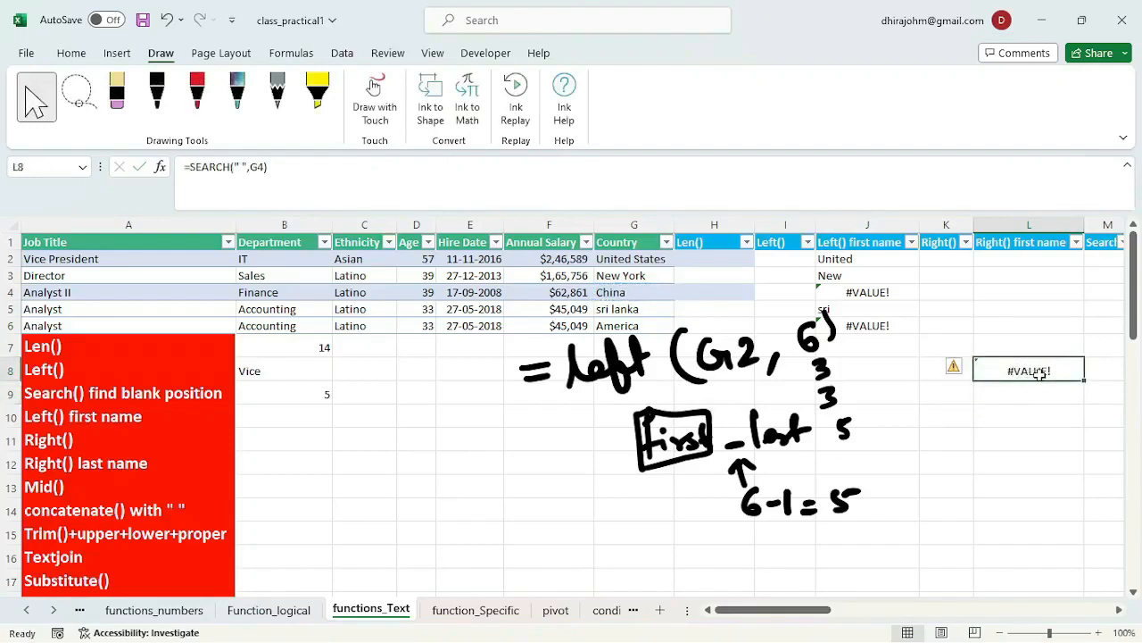
pyautogui.click(876, 292)
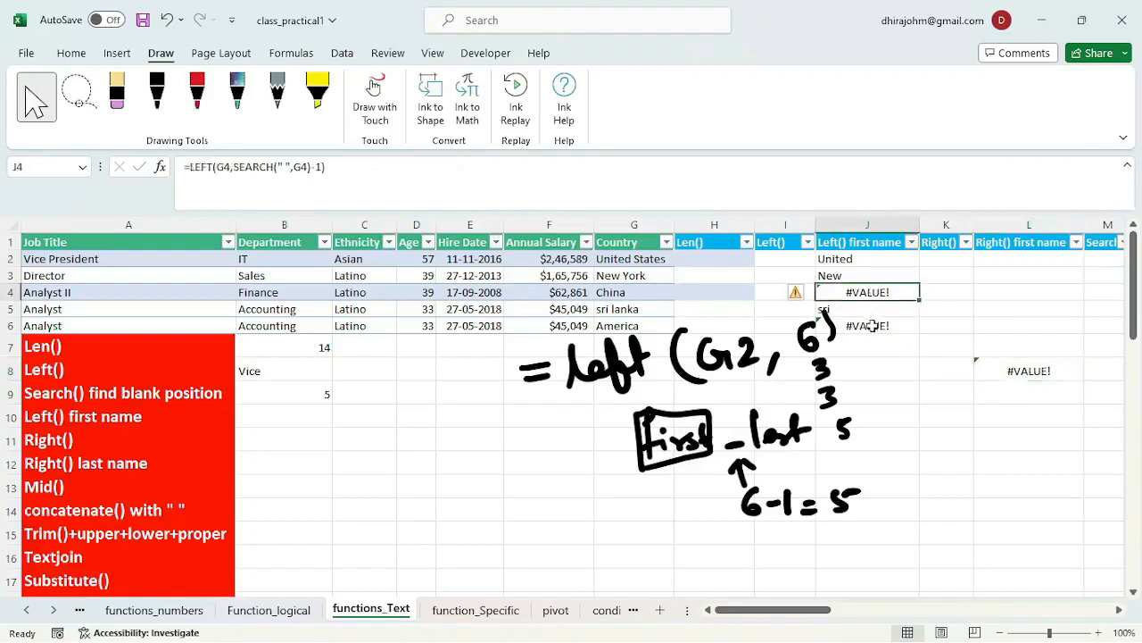
pyautogui.click(873, 324)
pyautogui.click(877, 295)
pyautogui.click(875, 325)
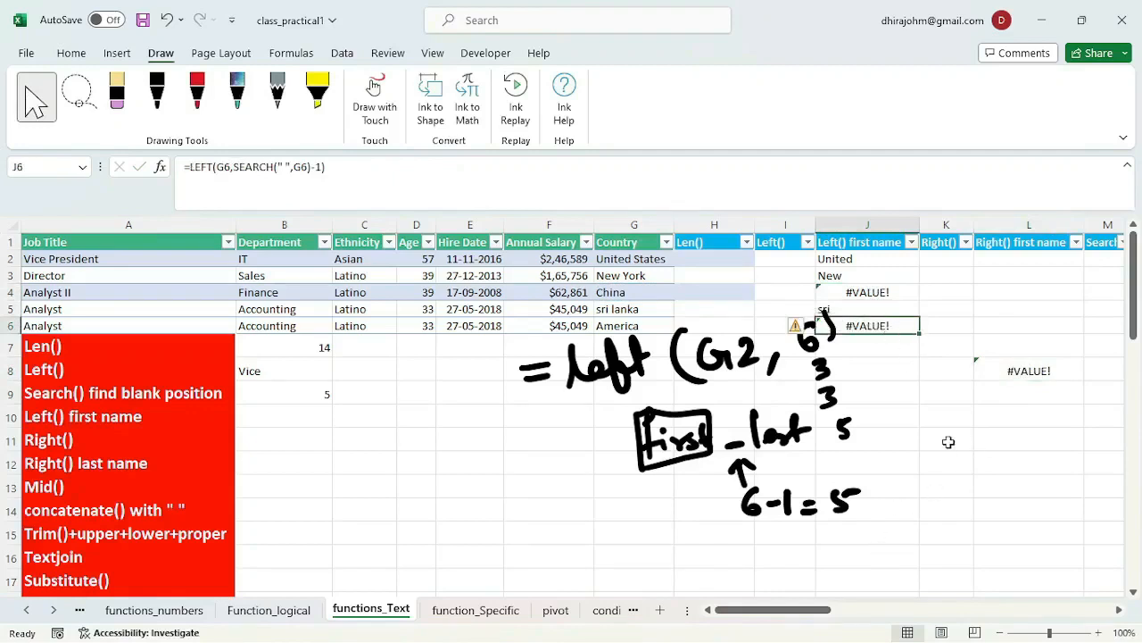
# Start an IFERROR formula in L10 with an empty value argument and G4 as the value_if_error
pyautogui.click(990, 418)
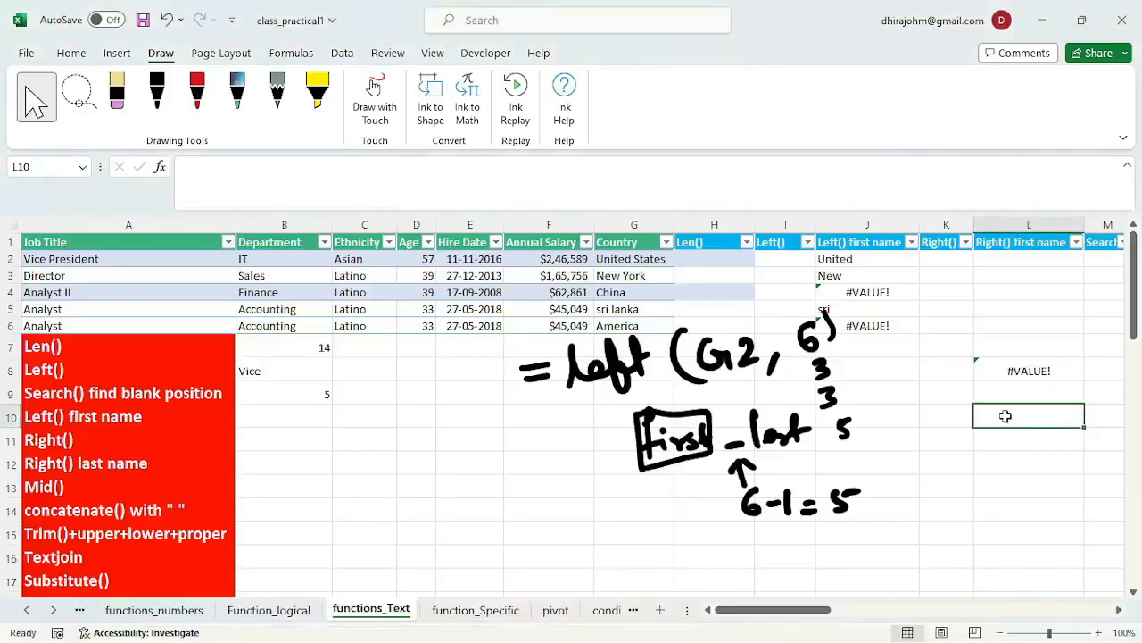
pyautogui.write('=ife')
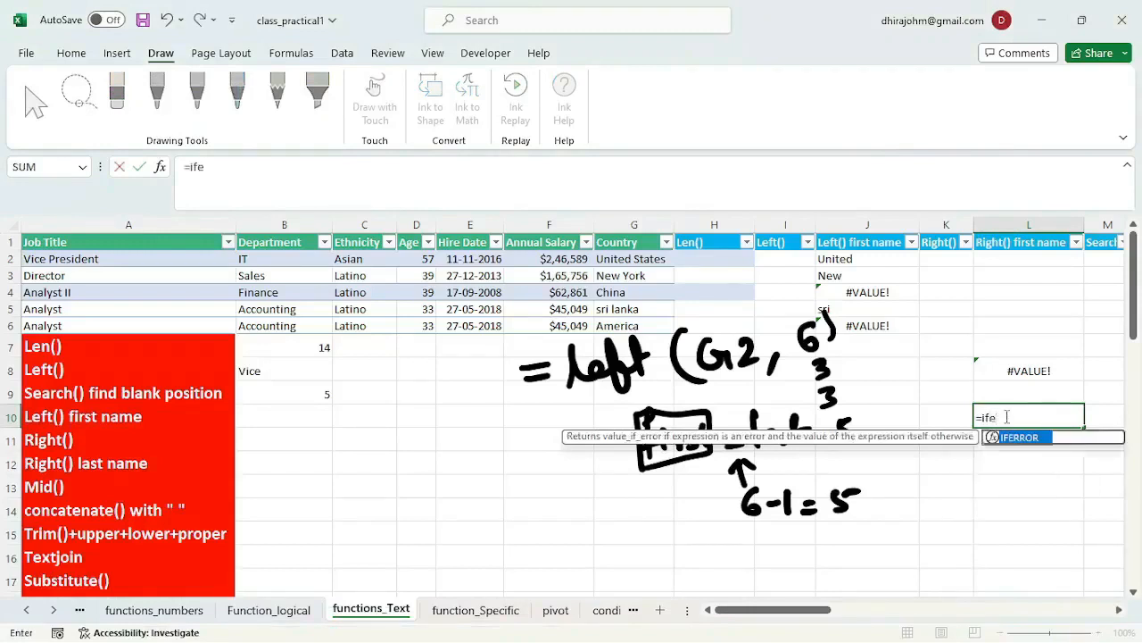
pyautogui.press('Tab')
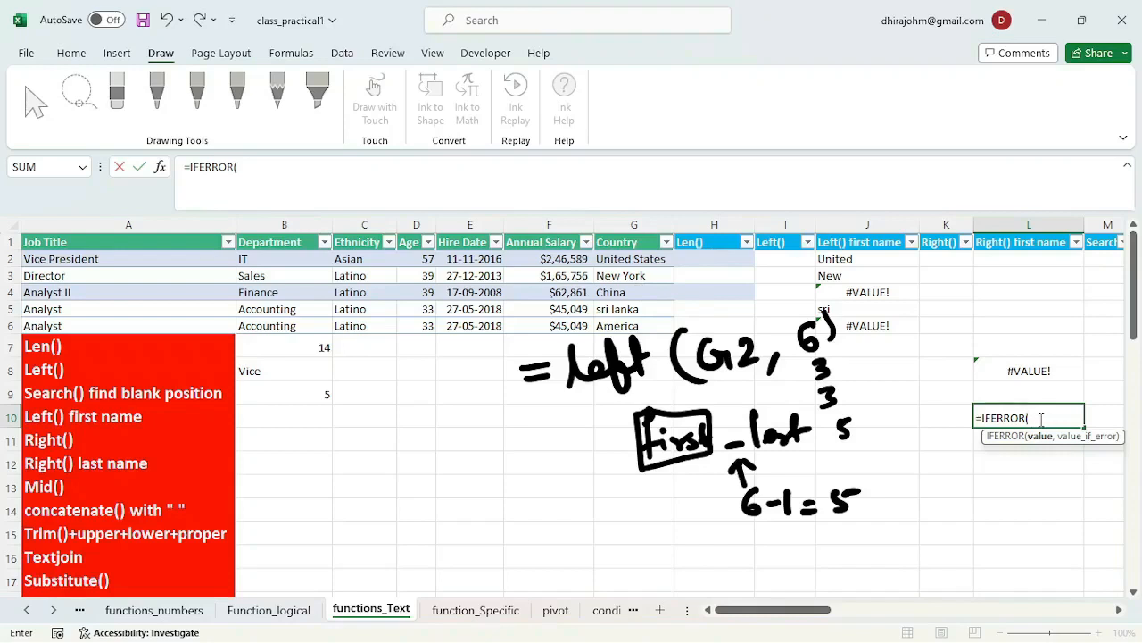
pyautogui.write(')')
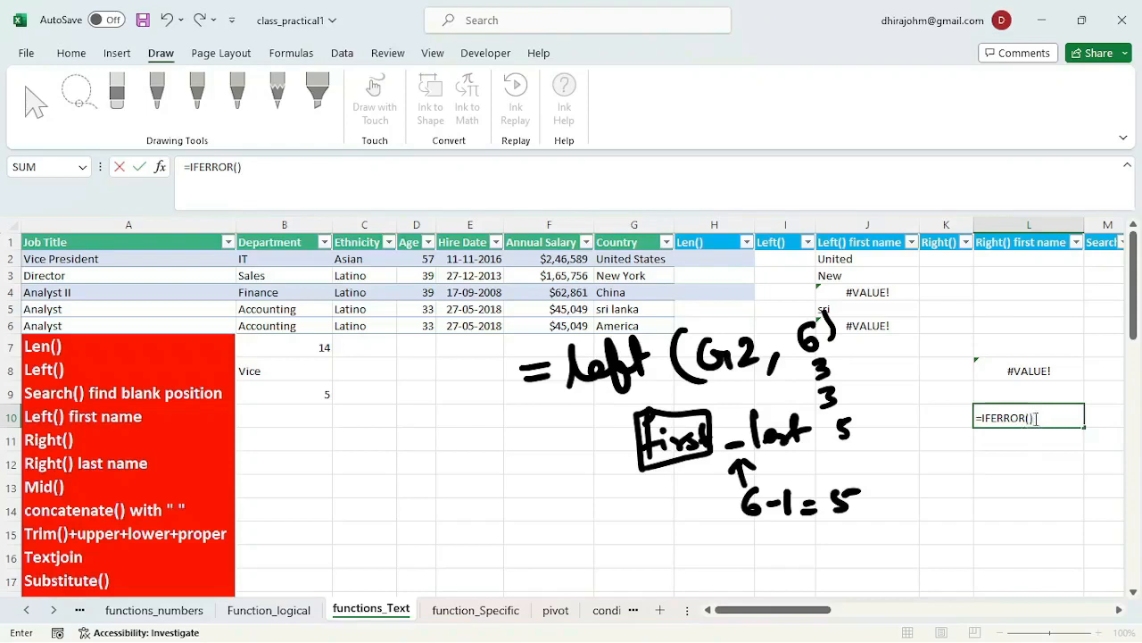
pyautogui.click(1028, 417)
pyautogui.click(1029, 417)
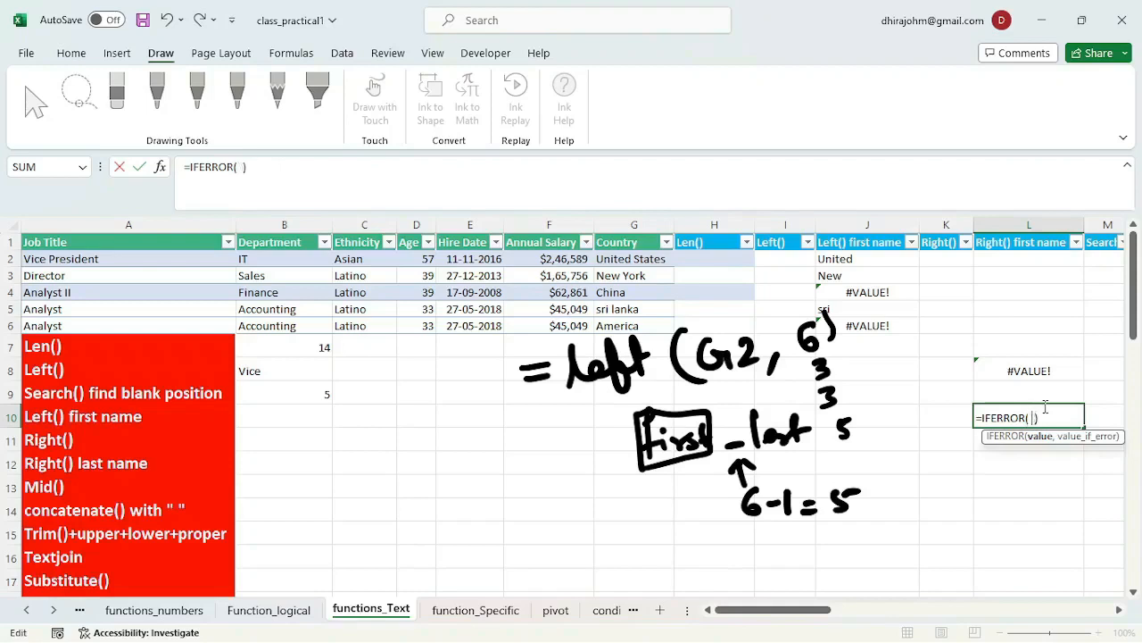
pyautogui.write(',')
pyautogui.click(634, 293)
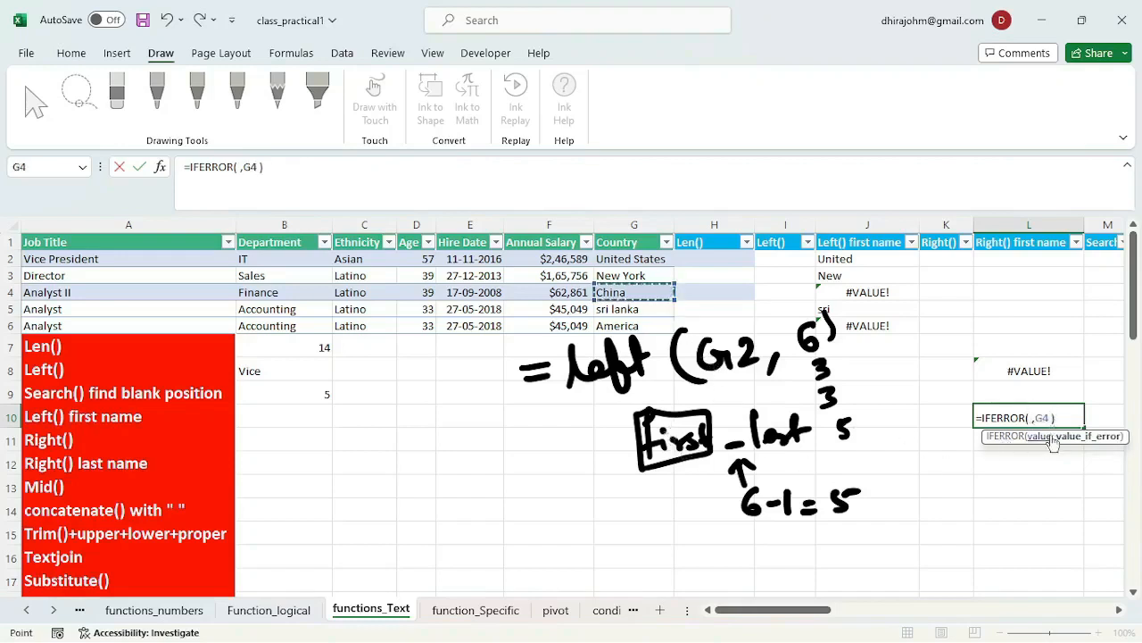
# Nest a LEFT function with G4 as its text in the value argument of the IFERROR formula in L10
pyautogui.click(1031, 417)
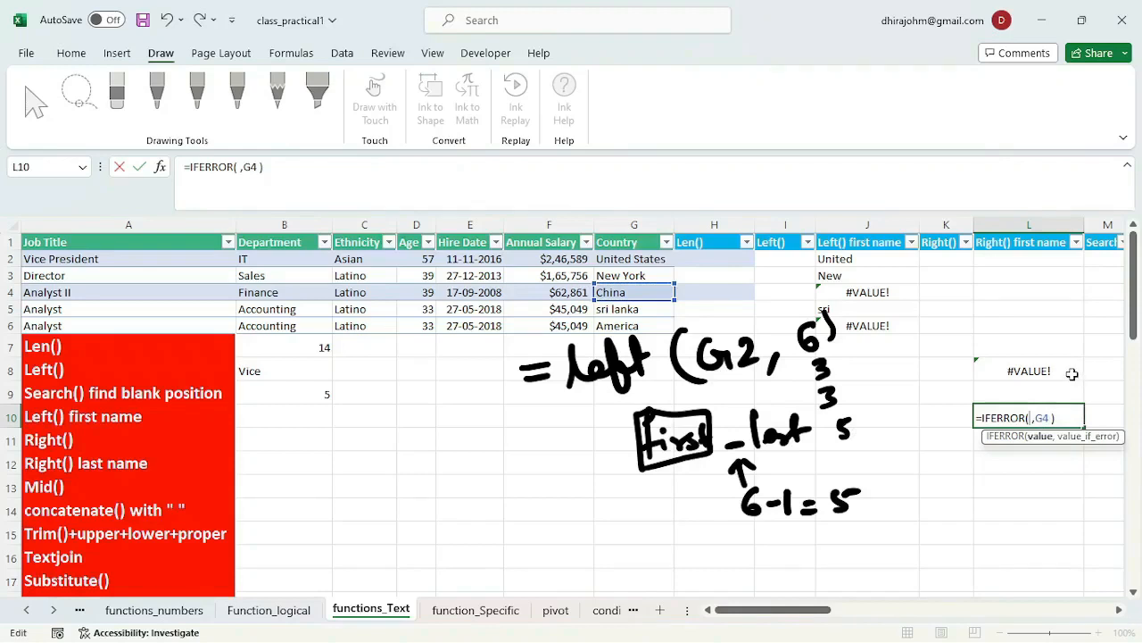
pyautogui.write('()')
pyautogui.press('Left')
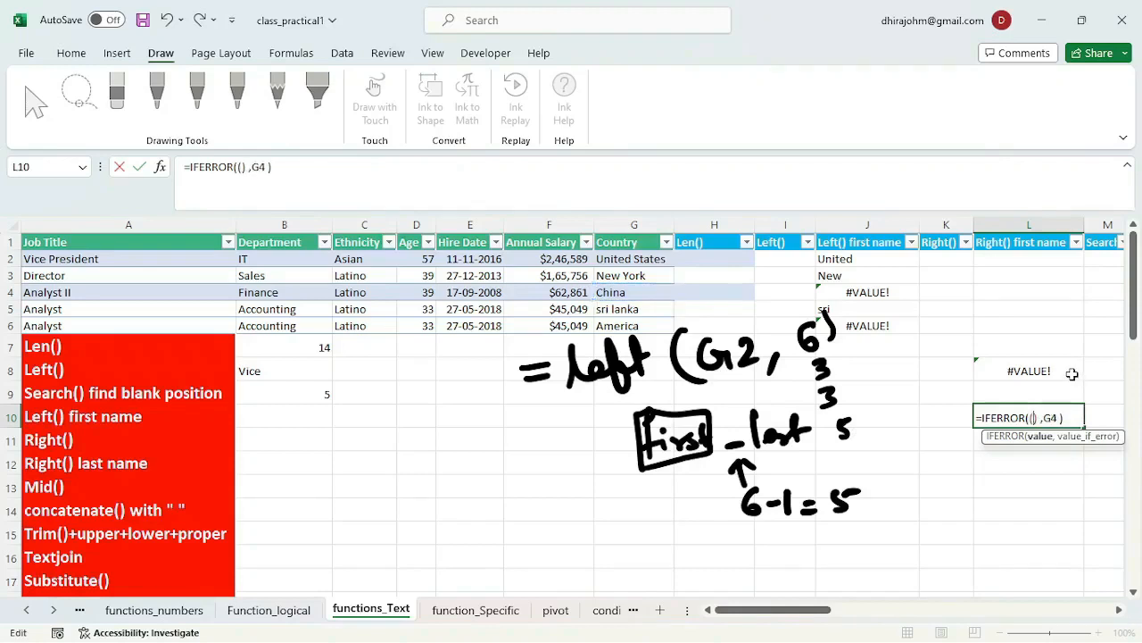
pyautogui.write('lef')
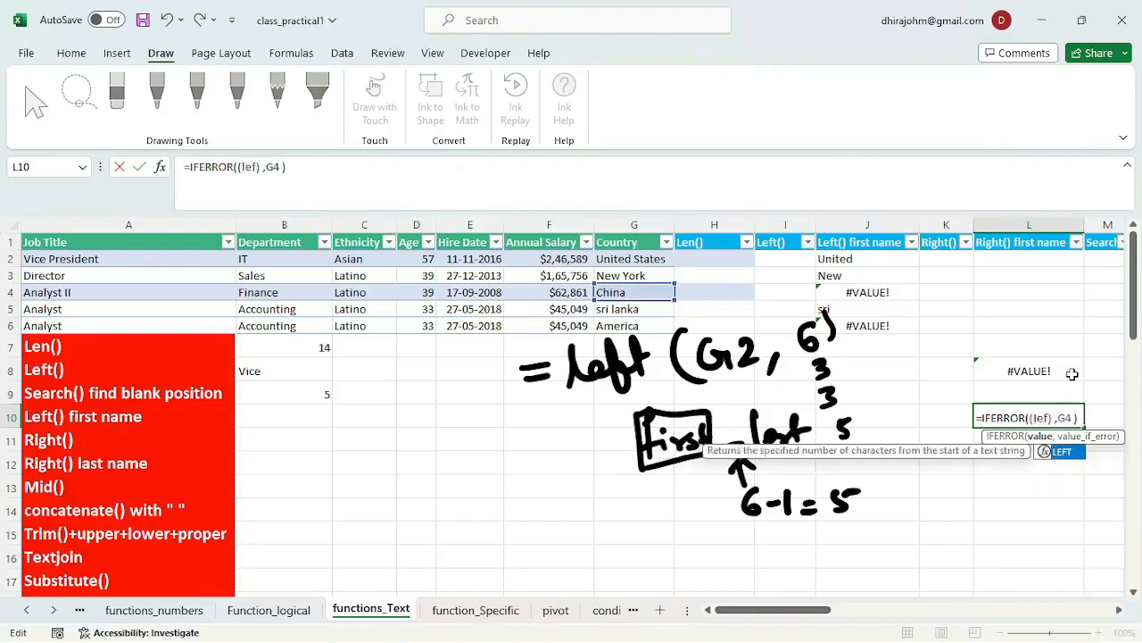
pyautogui.write('t')
pyautogui.press('Tab')
pyautogui.write(')')
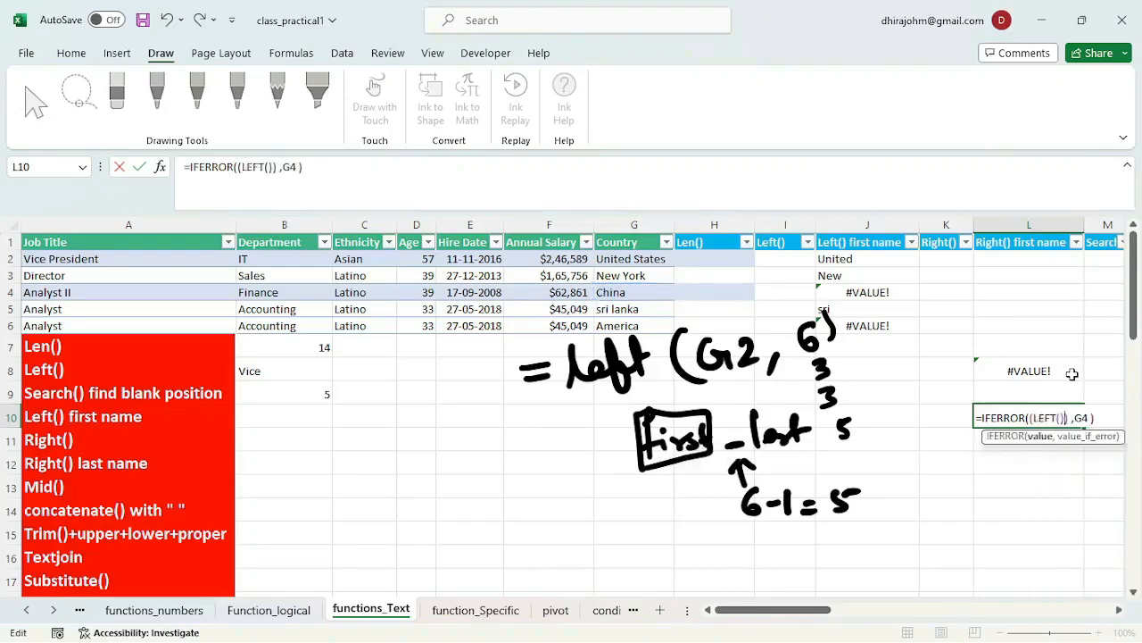
pyautogui.press('Left')
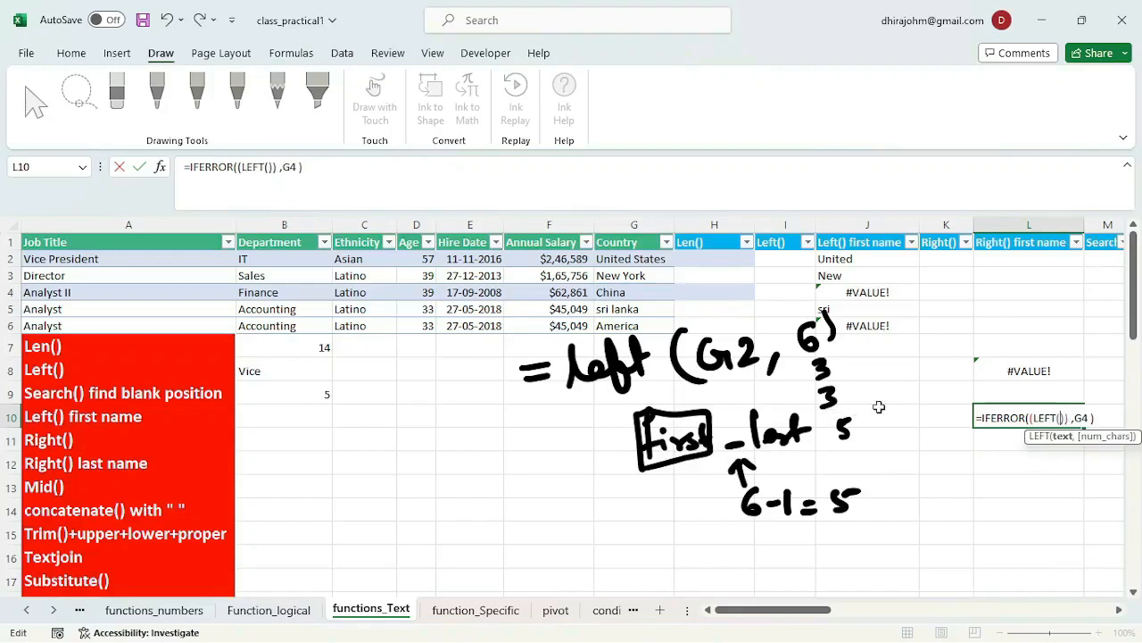
pyautogui.click(624, 293)
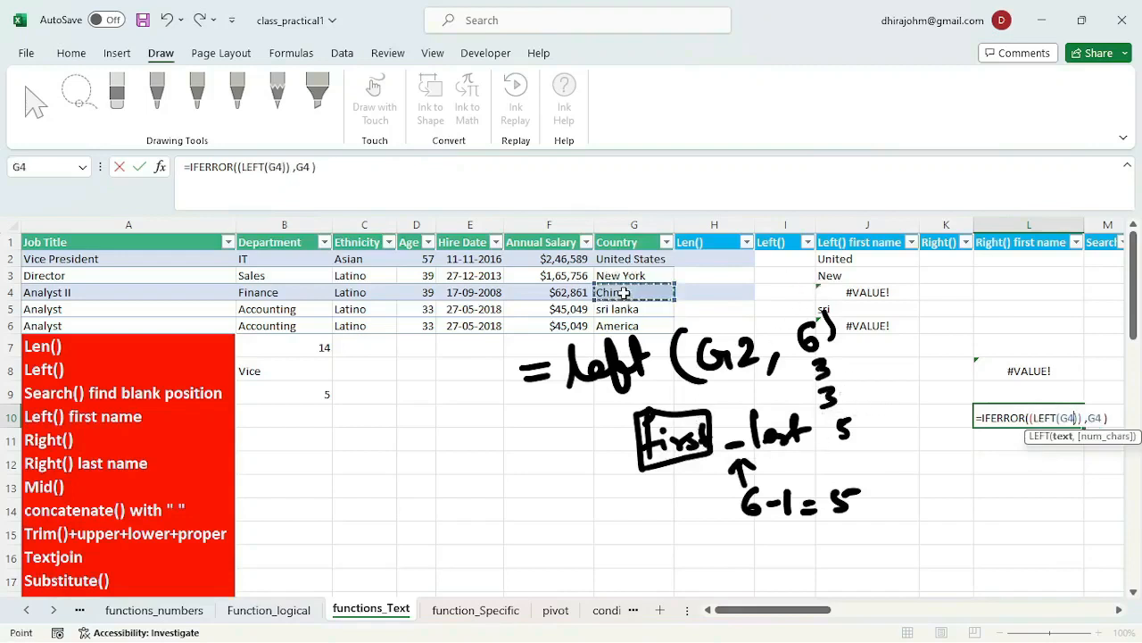
pyautogui.write(',')
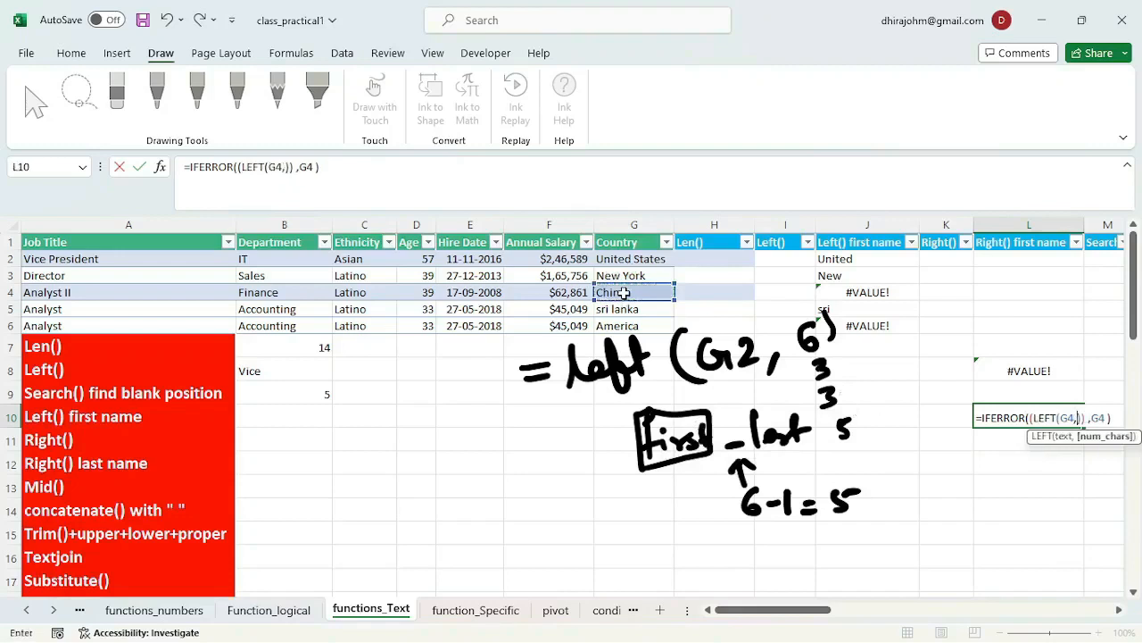
# Complete the IFERROR formula in L10 with SEARCH(" ",G4)-1 as LEFT's character count, and check the cell
pyautogui.write('search')
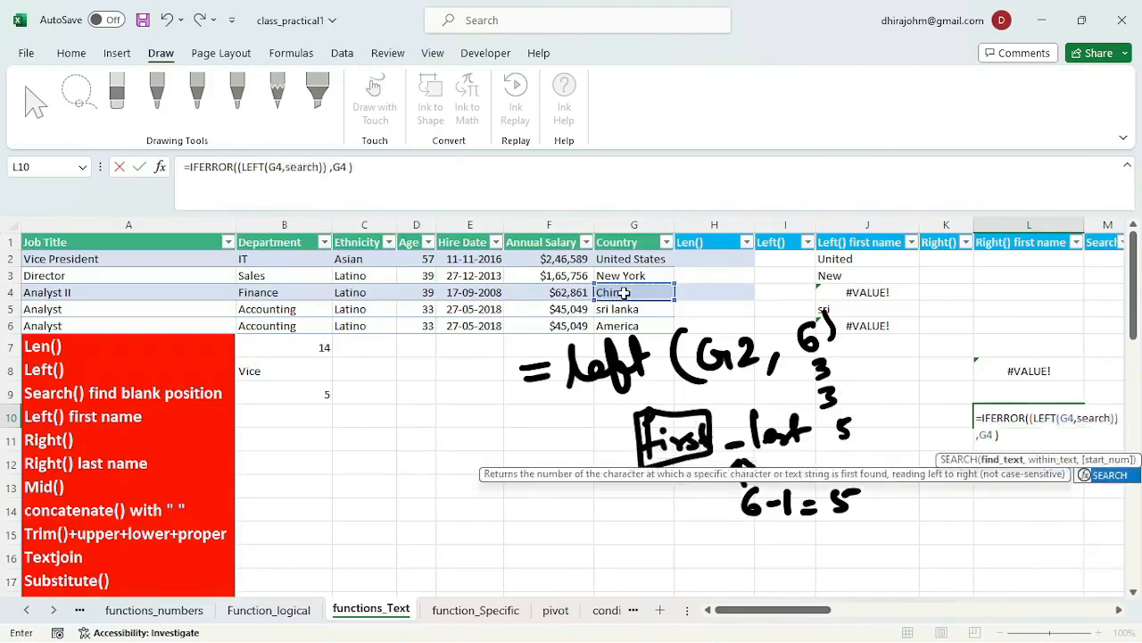
pyautogui.press('Tab')
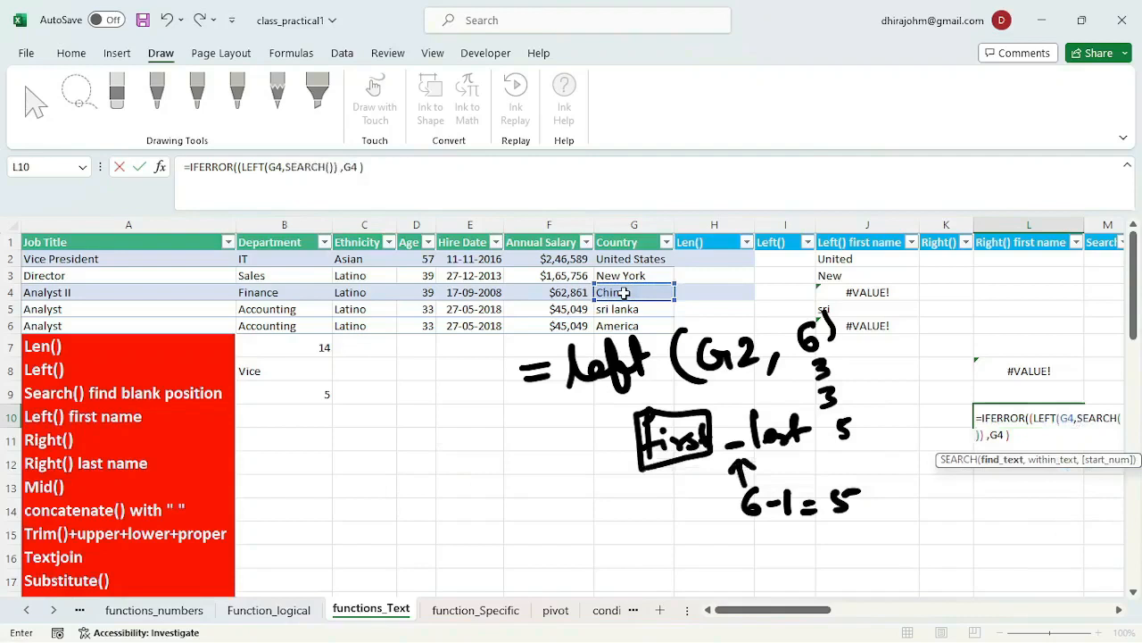
pyautogui.write(')')
pyautogui.click(978, 436)
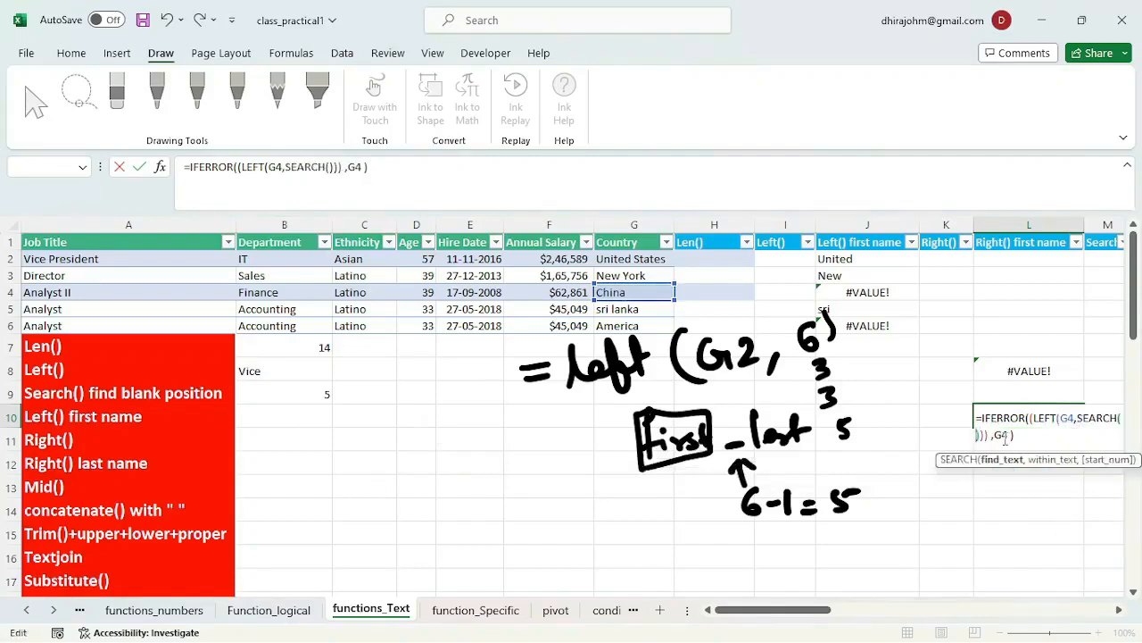
pyautogui.write('" "')
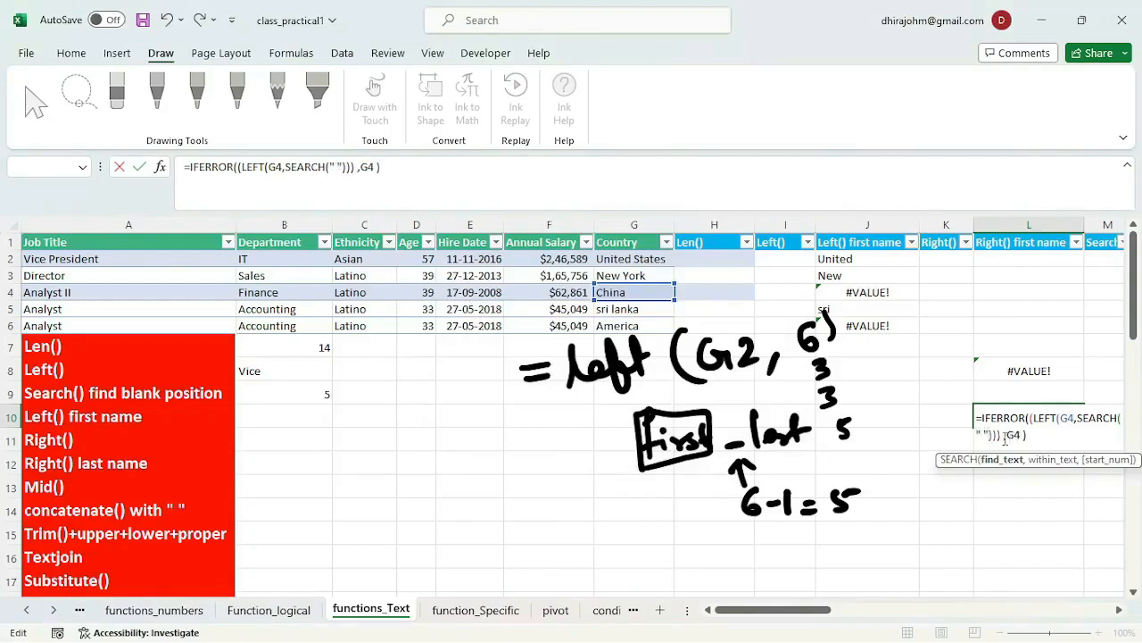
pyautogui.write(',')
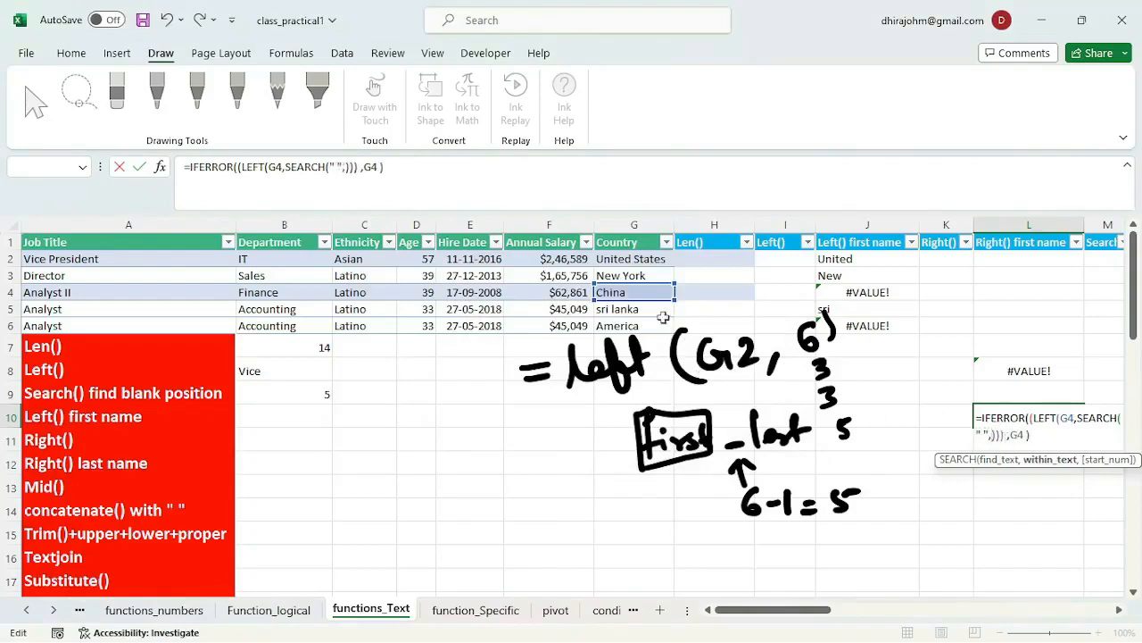
pyautogui.click(640, 293)
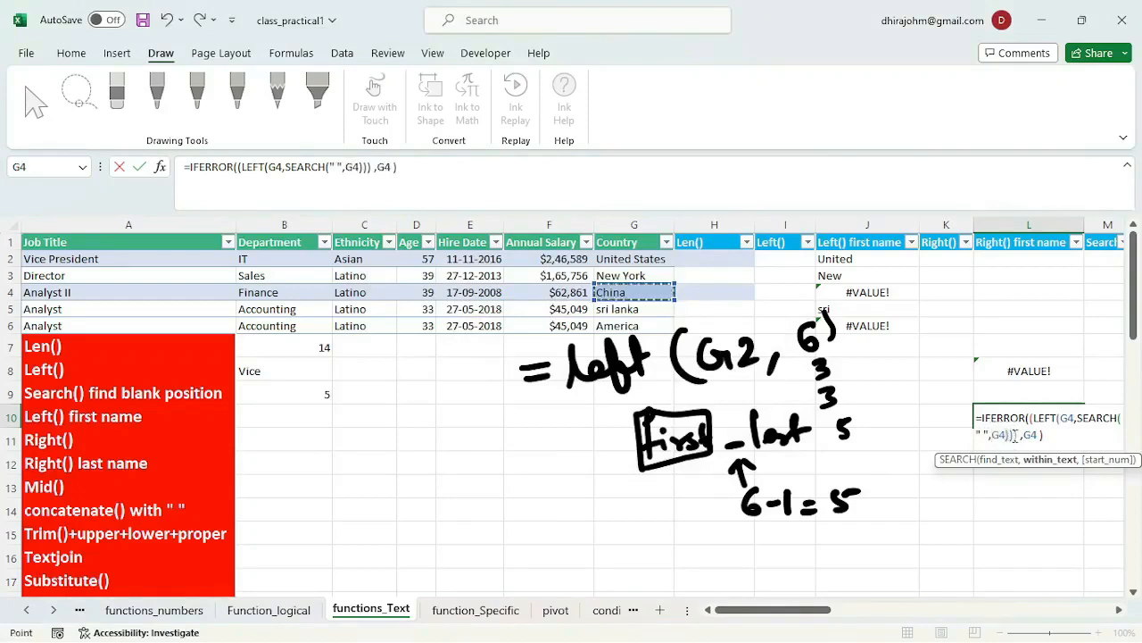
pyautogui.write(')')
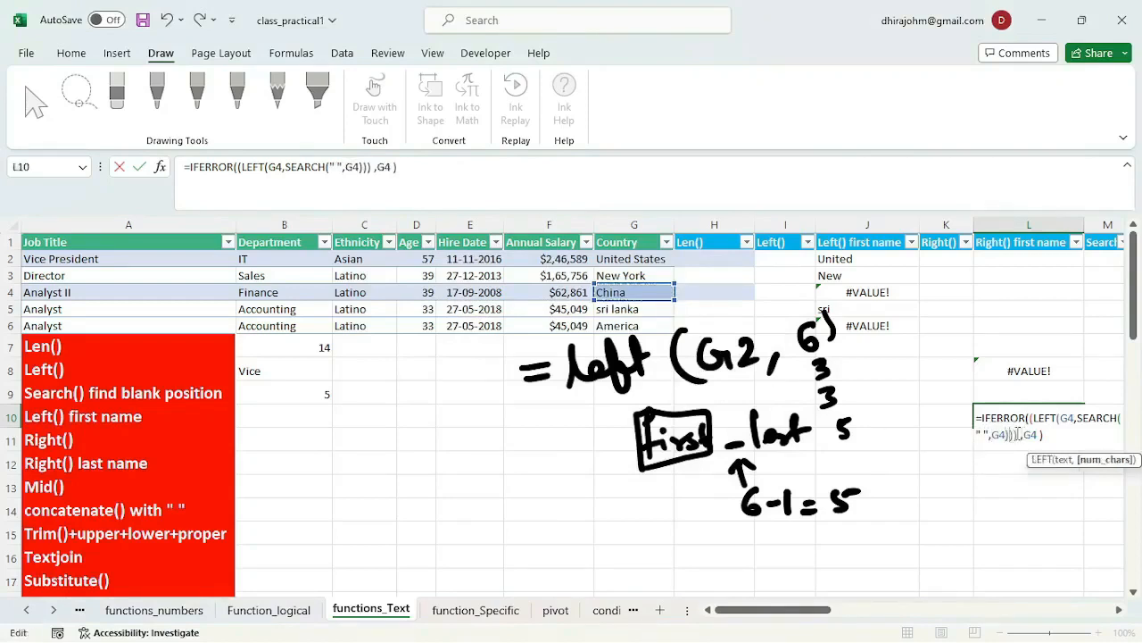
pyautogui.write('-1)')
pyautogui.press('Return')
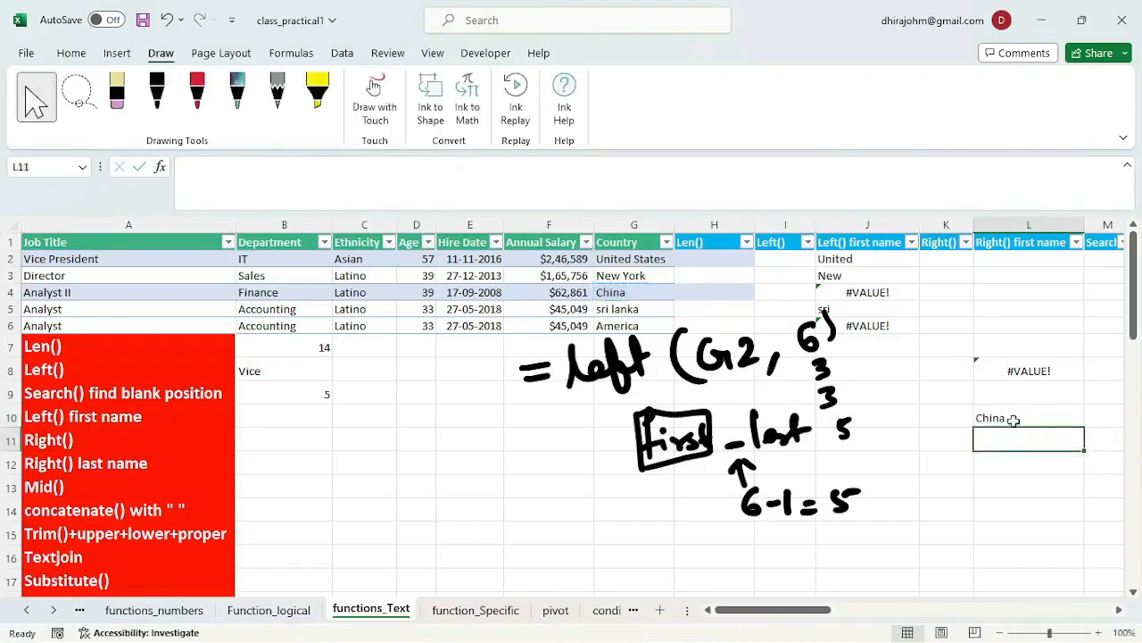
pyautogui.click(1012, 416)
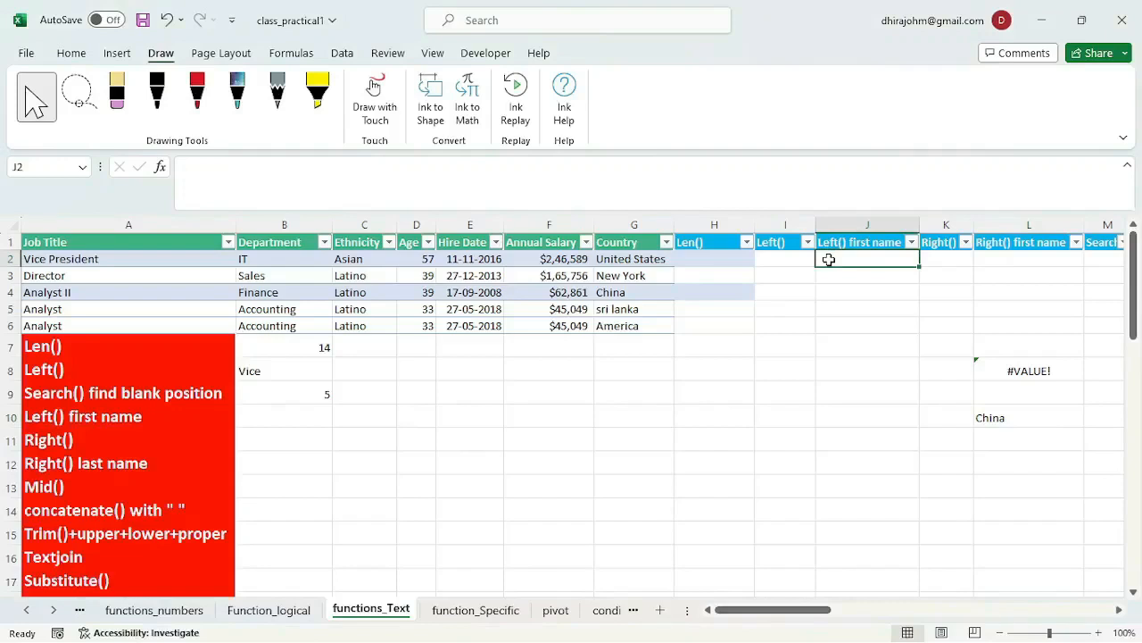
# Start an IFERROR formula in J2 with G2 as the value_if_error
pyautogui.write('=')
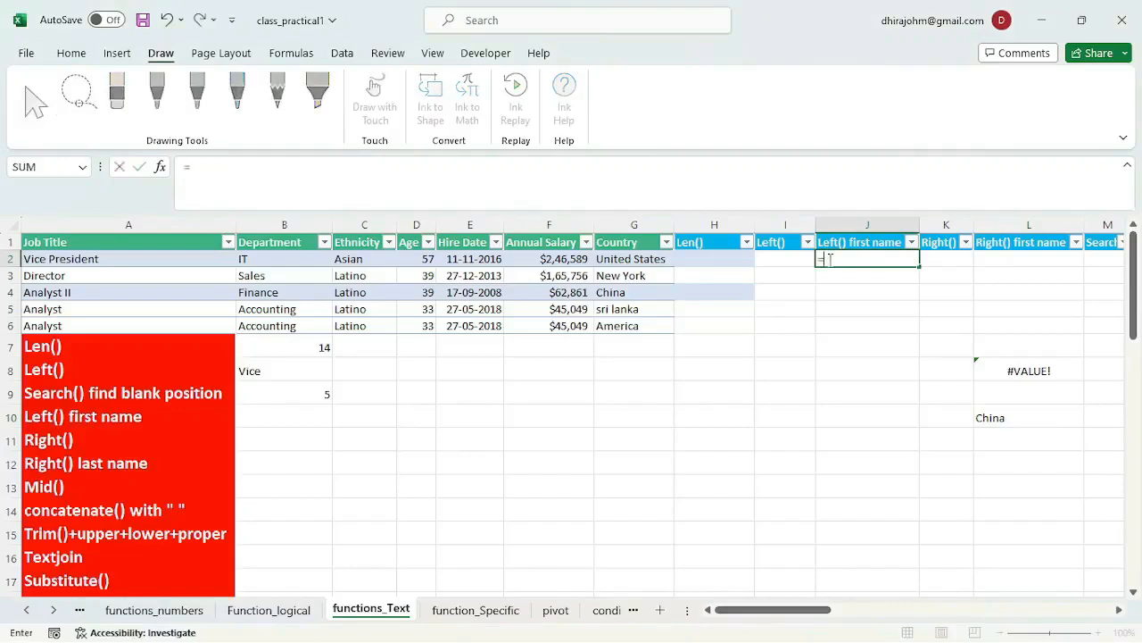
pyautogui.write('ife')
pyautogui.press('Tab')
pyautogui.press('Return')
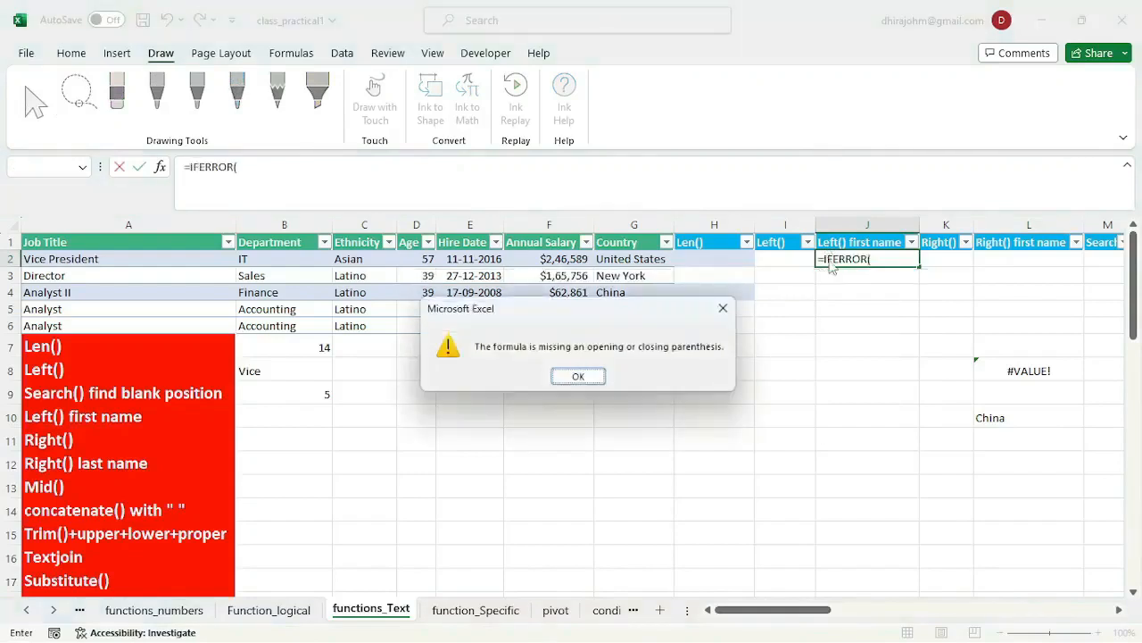
pyautogui.click(580, 377)
pyautogui.click(253, 166)
pyautogui.write(')')
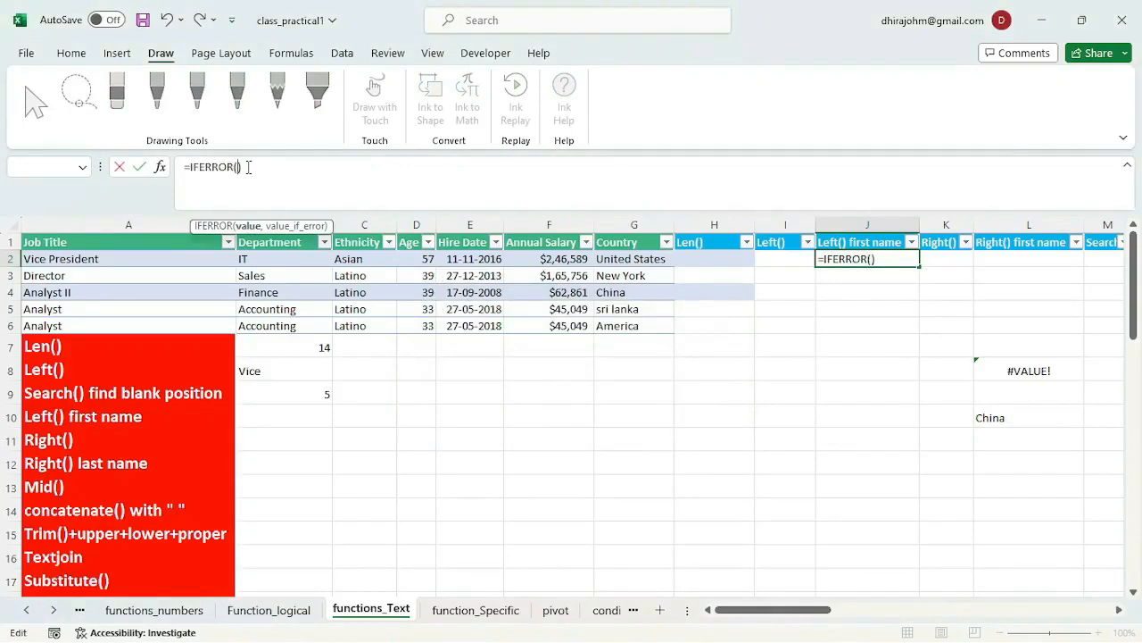
pyautogui.write(',')
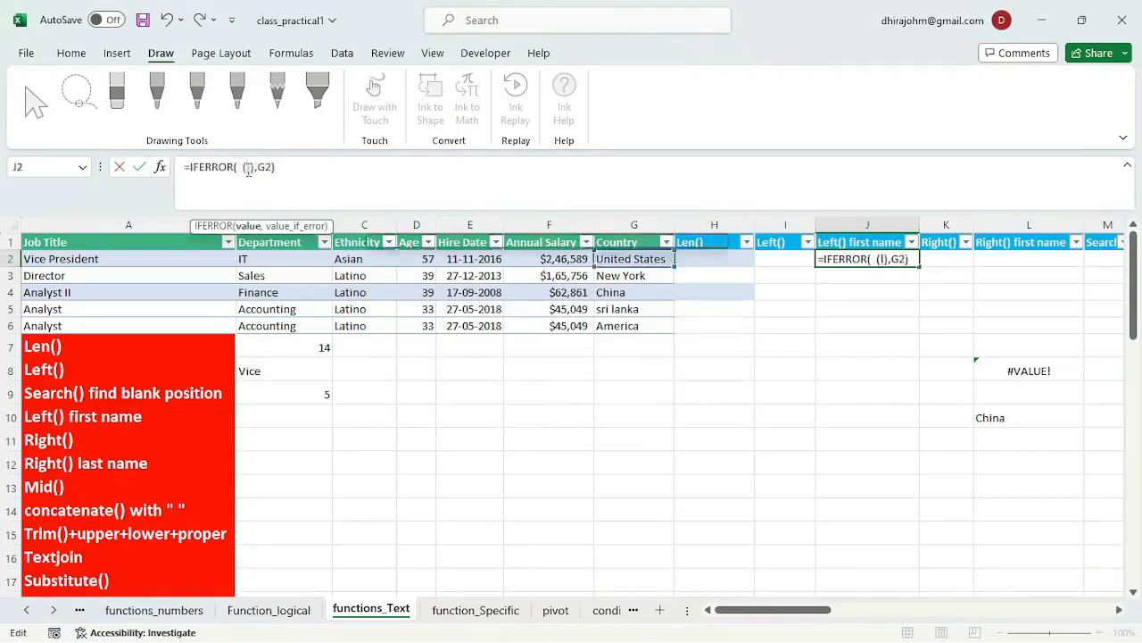
# Nest LEFT with G2 as its text and an empty SEARCH function as its character count in J2's IFERROR value argument
pyautogui.write('LEFT(')
pyautogui.click(624, 259)
pyautogui.write(',')
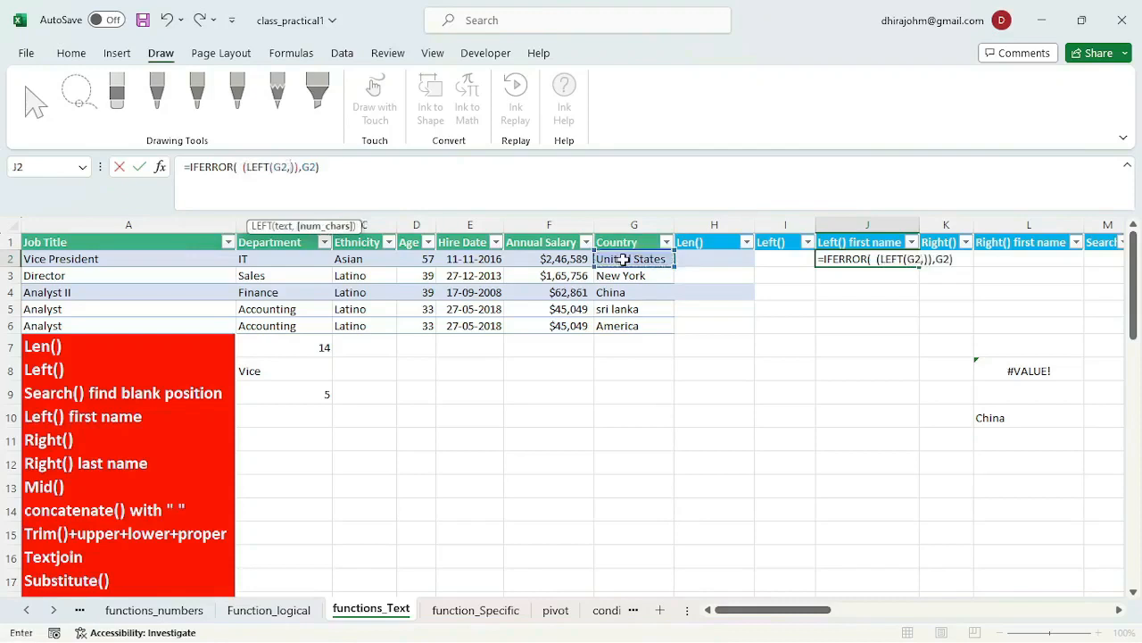
pyautogui.write('se')
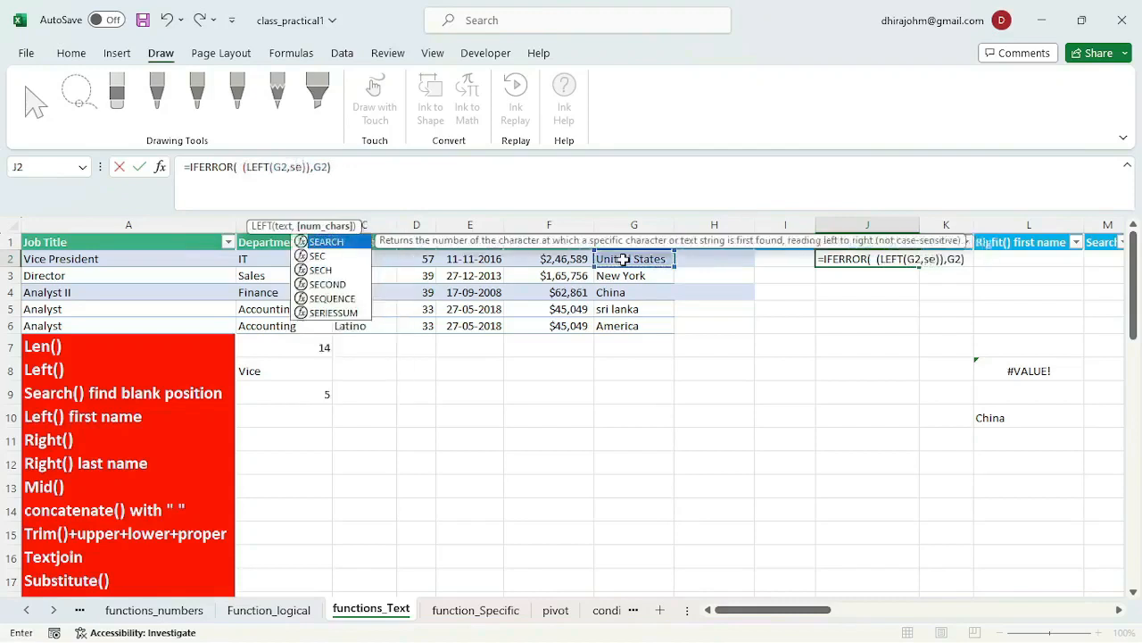
pyautogui.write('arch')
pyautogui.press('Tab')
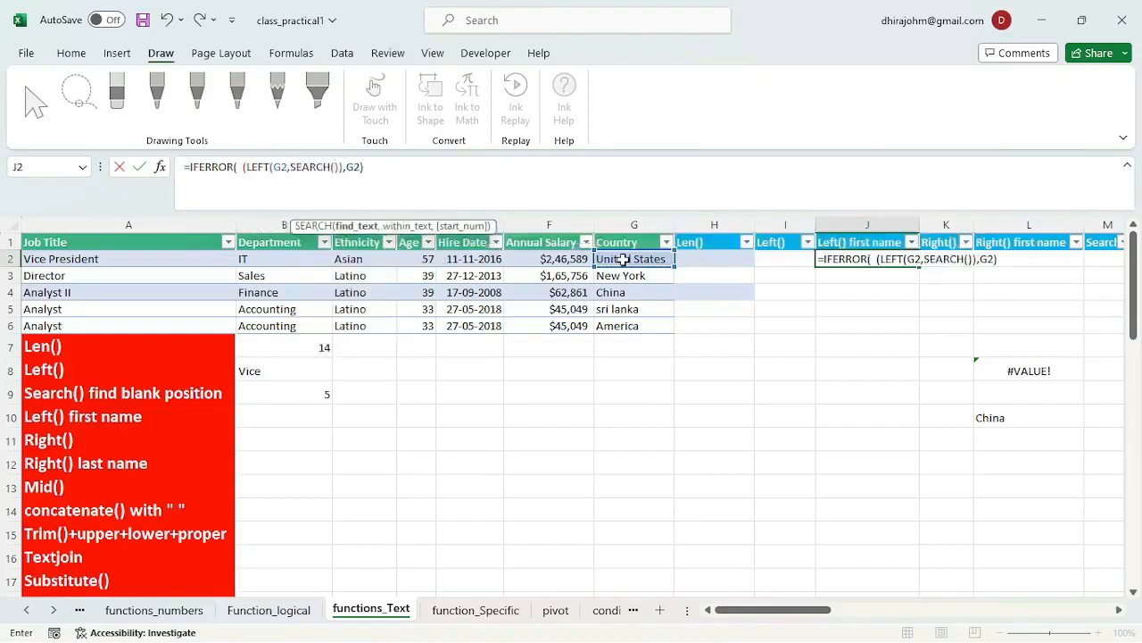
pyautogui.write(')')
# Complete the J2 formula by giving SEARCH the arguments " " and G2, subtracting 1 from it, and enter it
pyautogui.click(336, 168)
pyautogui.write('"')
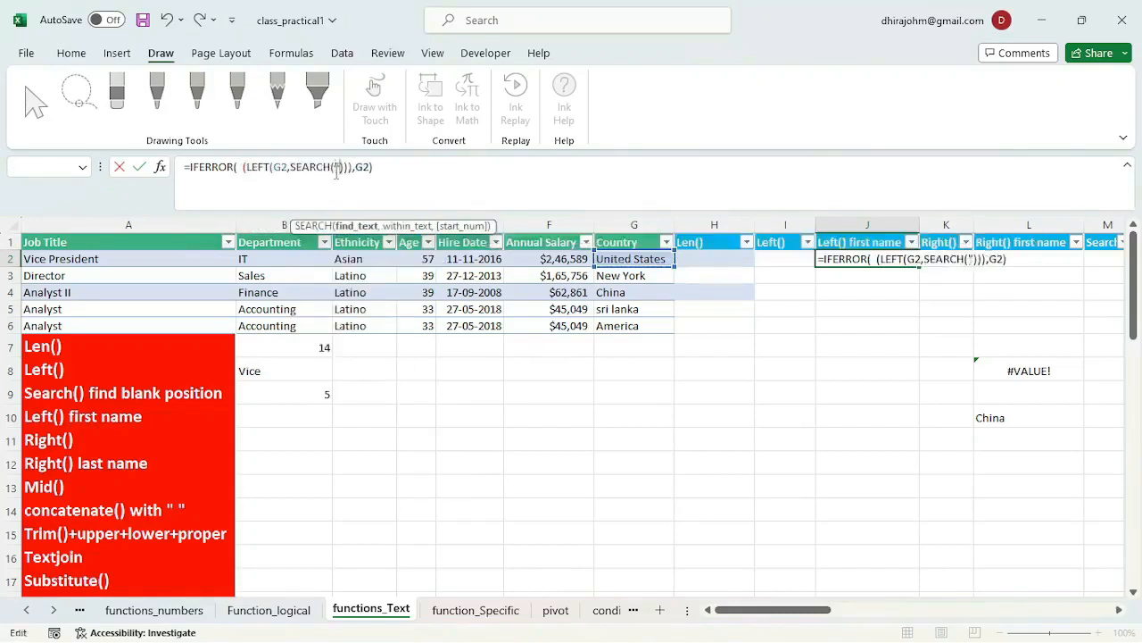
pyautogui.write(' ",')
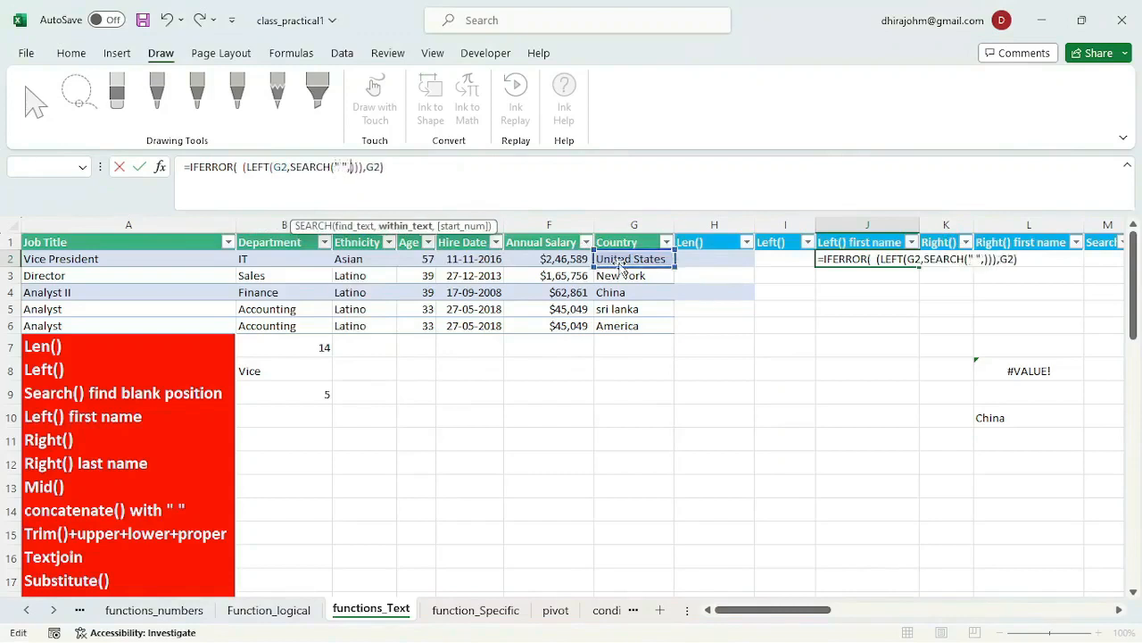
pyautogui.click(619, 259)
pyautogui.click(373, 168)
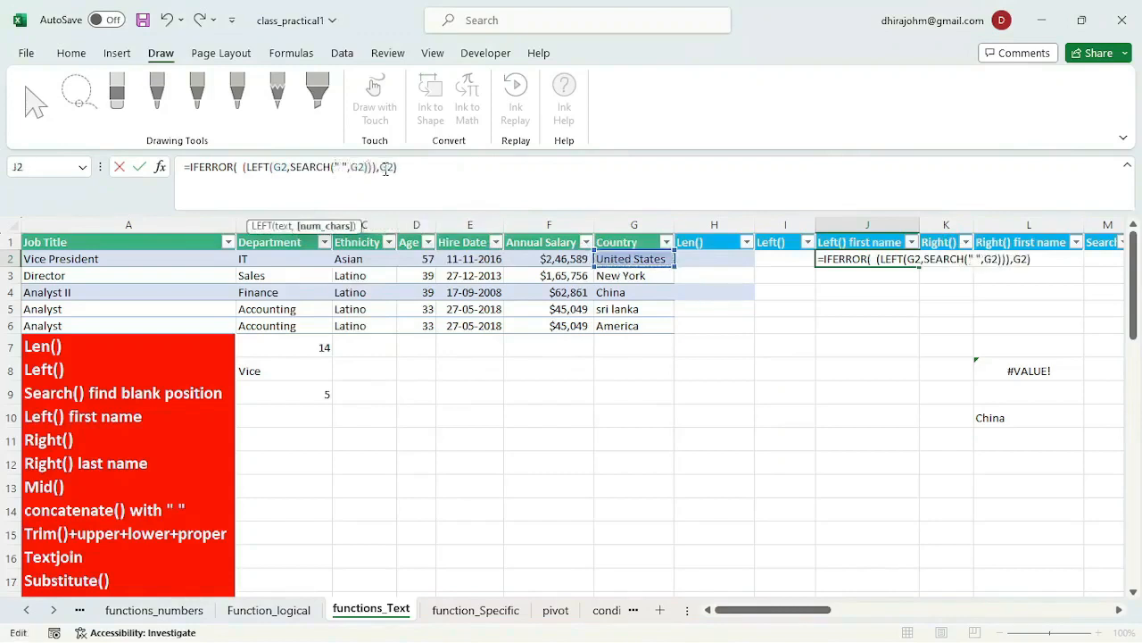
pyautogui.write('-1')
pyautogui.press('Return')
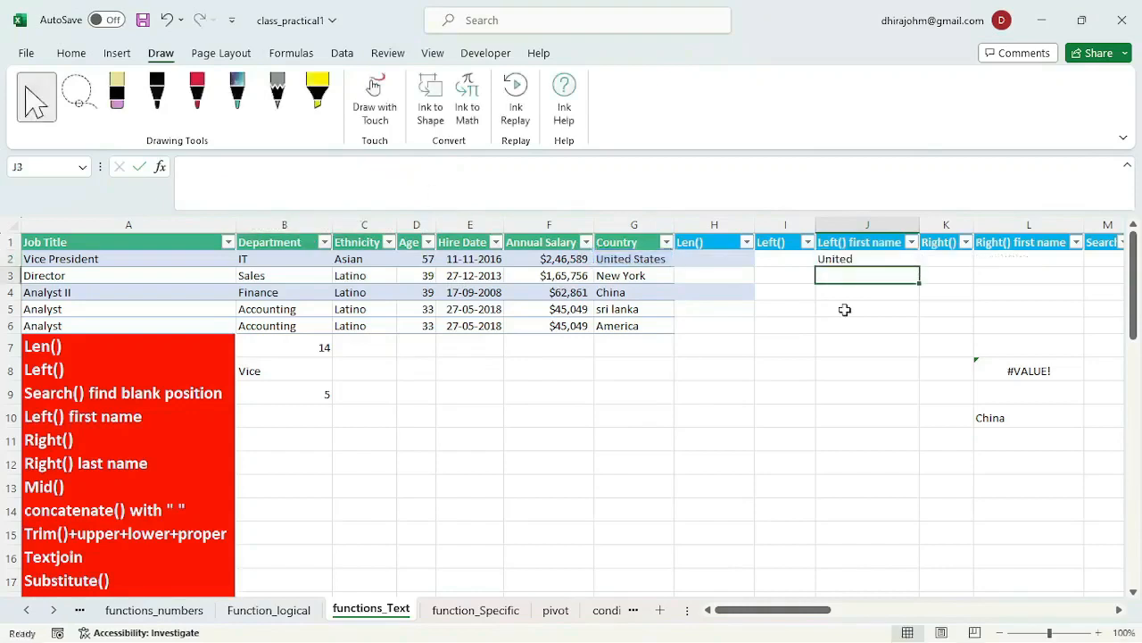
# Fill the IFERROR formula from J2 down to J6, and check the single-word countries in G4 and G6
pyautogui.click(888, 257)
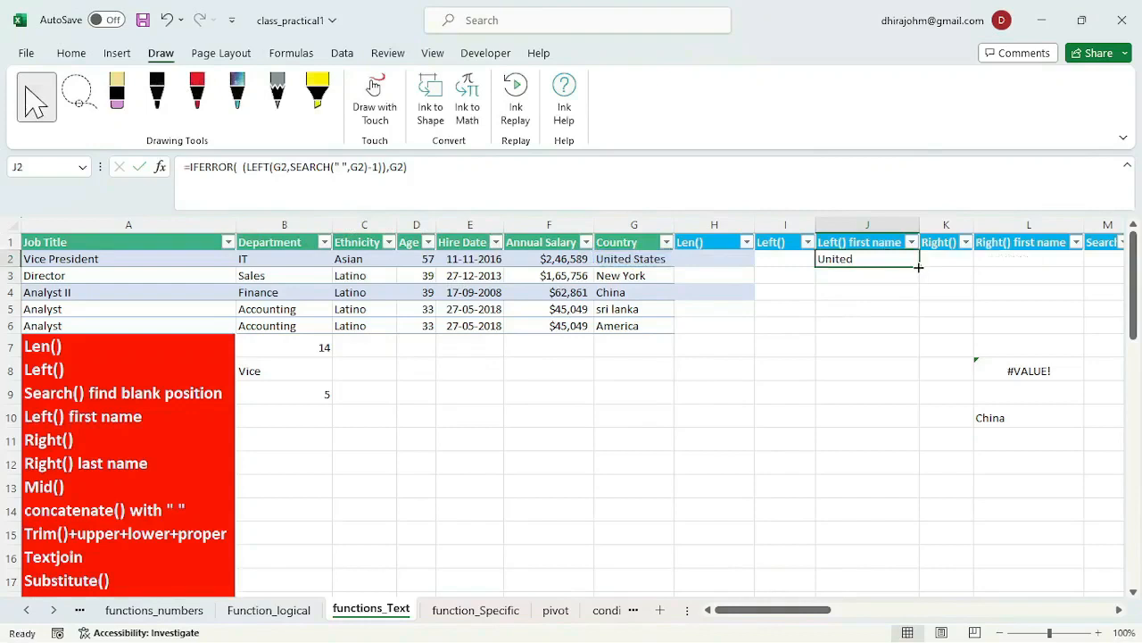
pyautogui.moveTo(918, 267); pyautogui.dragTo(917, 329)
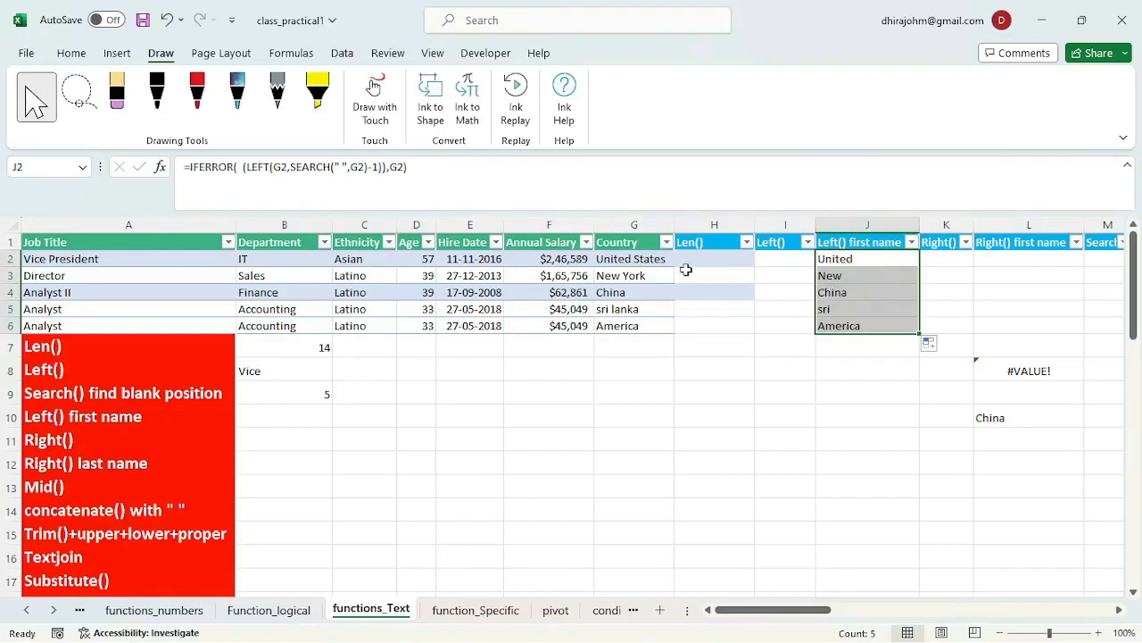
pyautogui.click(628, 293)
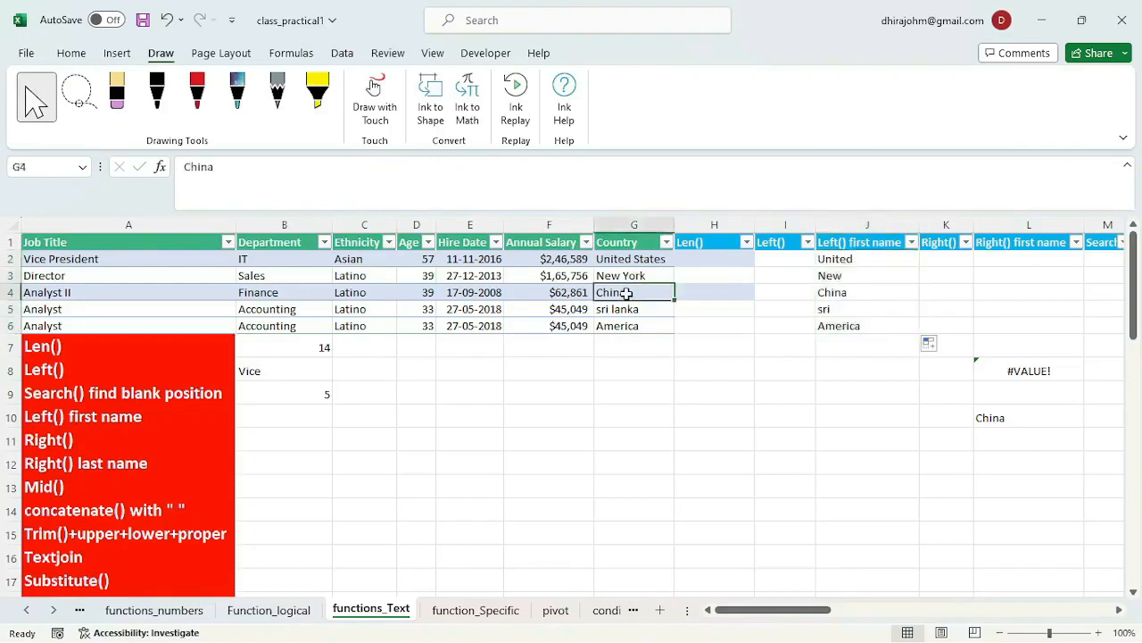
pyautogui.click(624, 327)
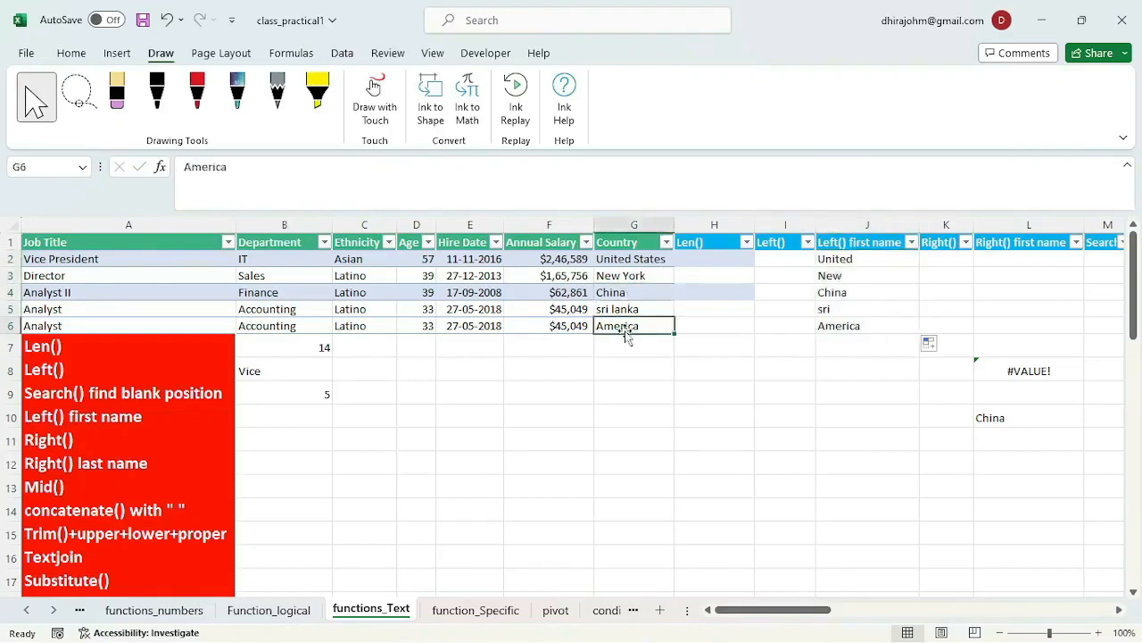
pyautogui.click(630, 293)
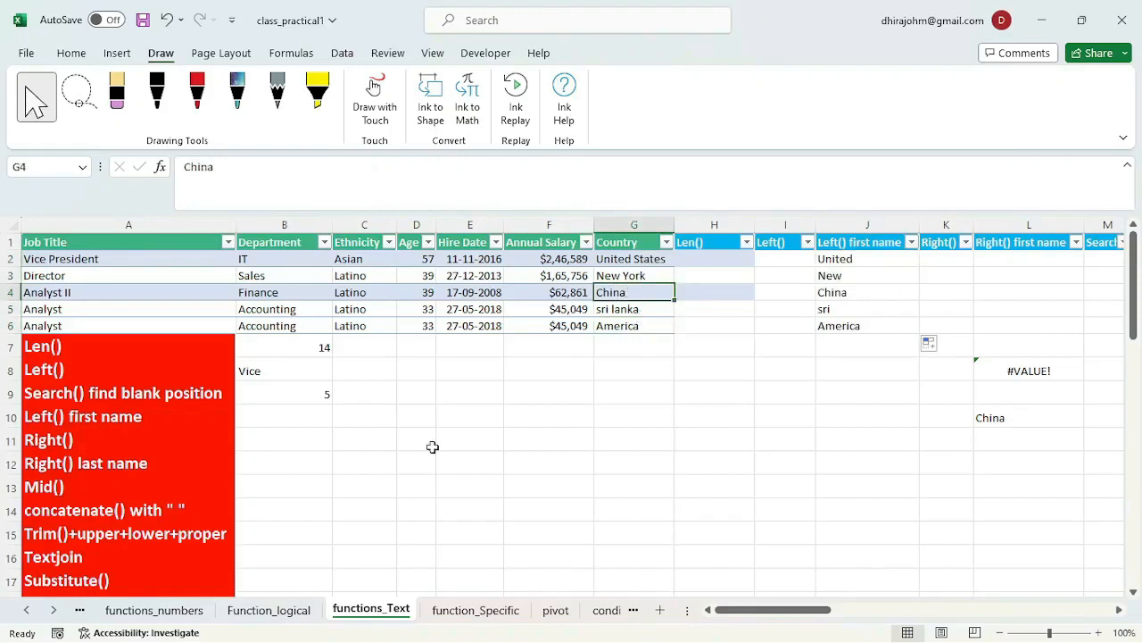
# Enter a RIGHT formula in B11 that extracts the last 4 characters of the job title in A2
pyautogui.click(274, 441)
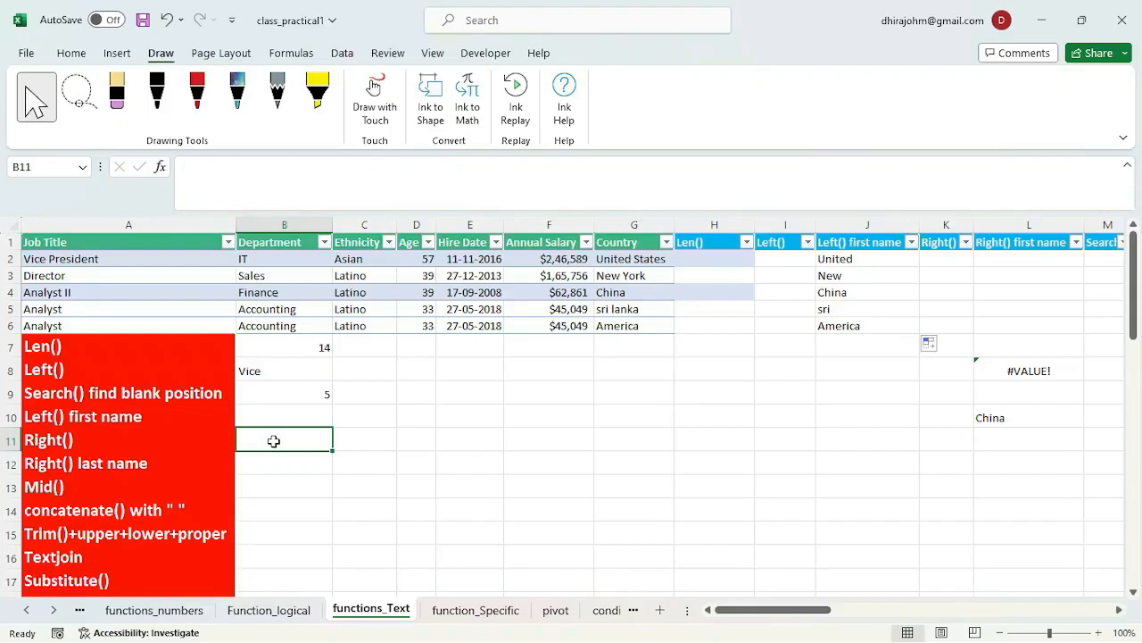
pyautogui.write('=righ')
pyautogui.press('Tab')
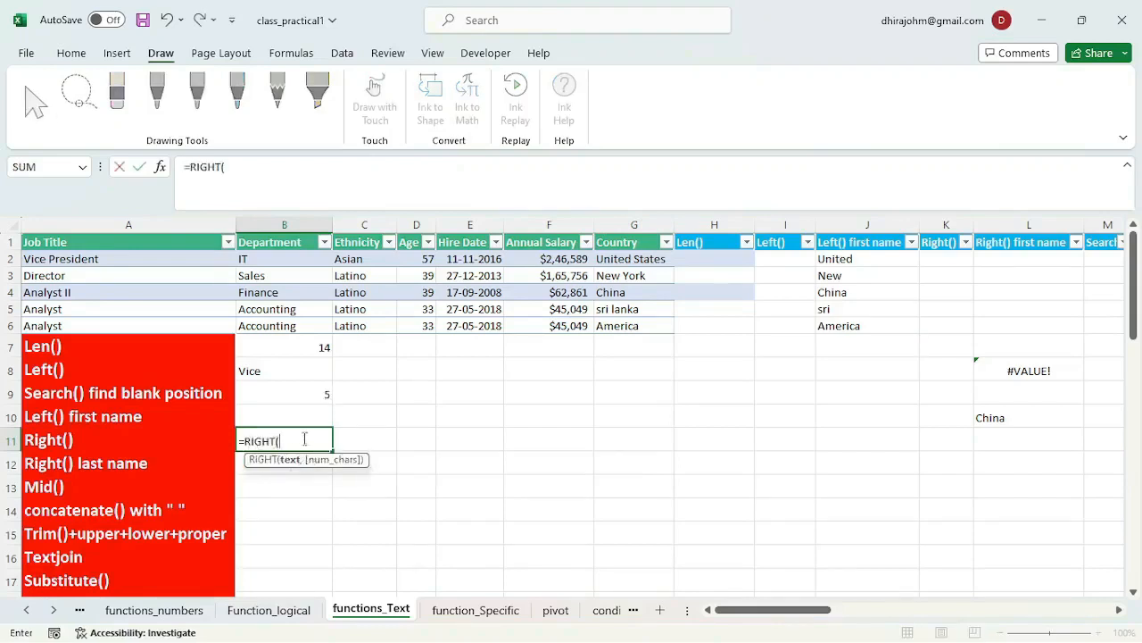
pyautogui.click(106, 259)
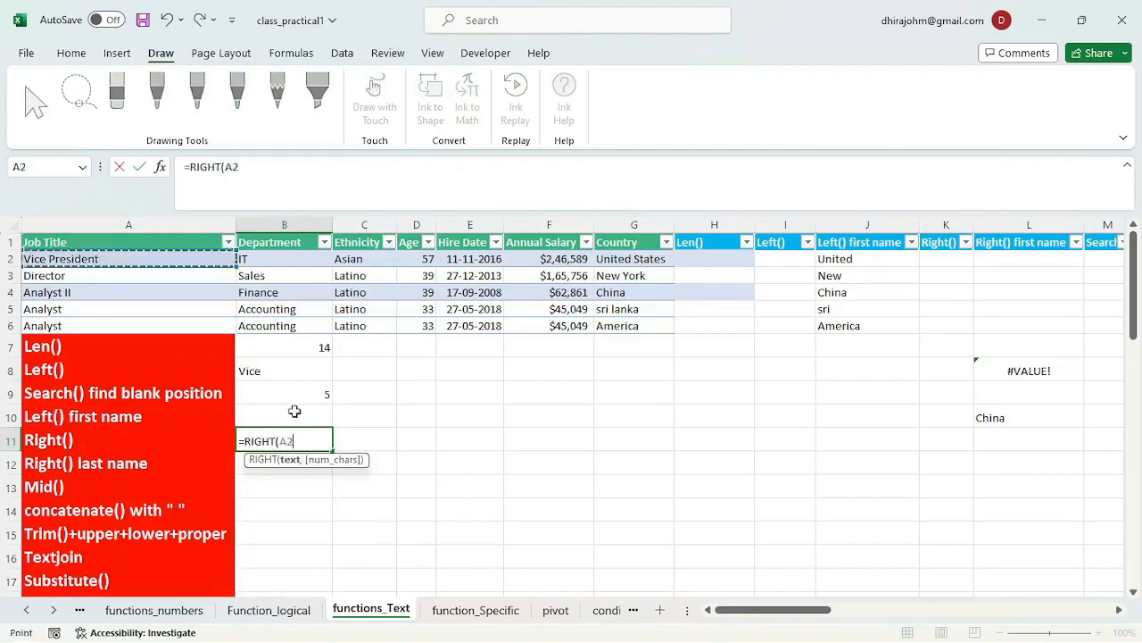
pyautogui.write(',')
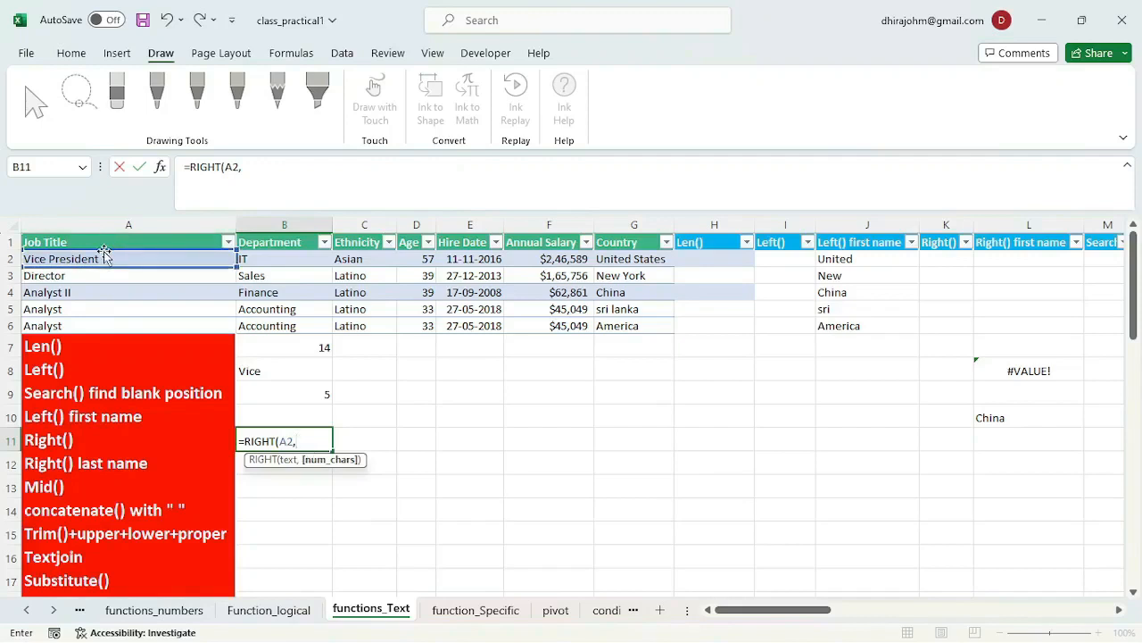
pyautogui.write('4)')
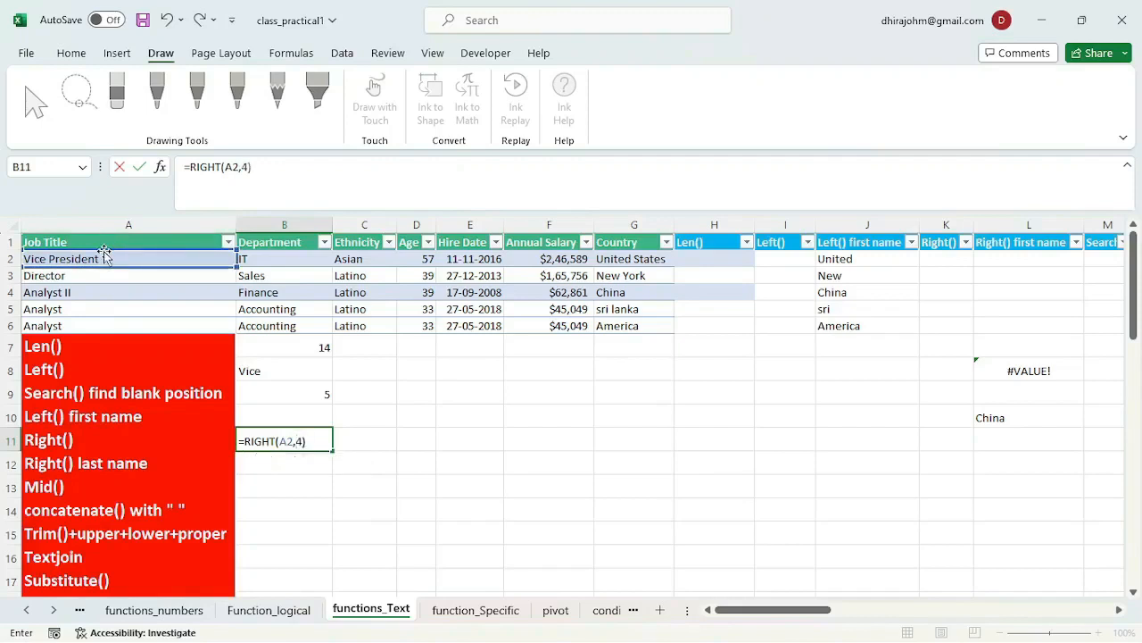
pyautogui.press('Return')
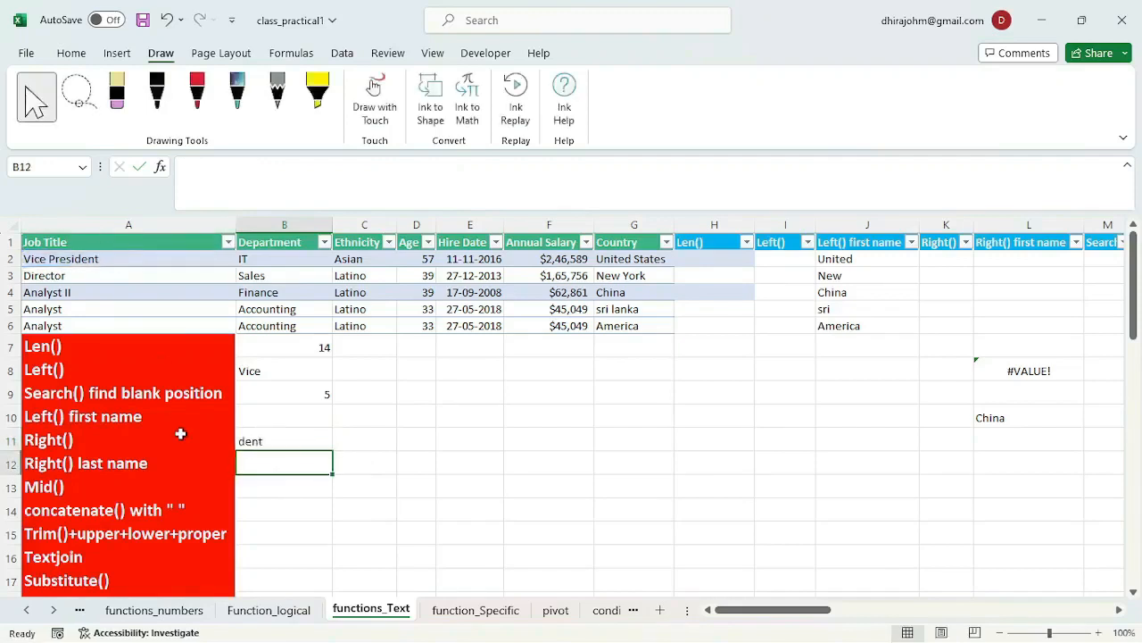
pyautogui.click(273, 445)
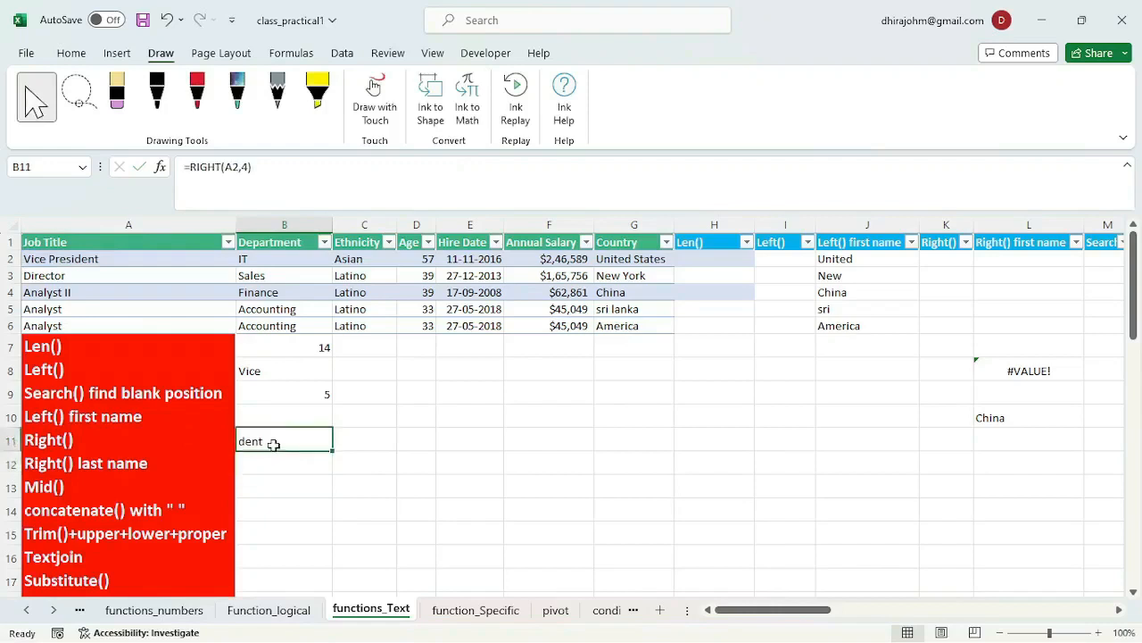
pyautogui.click(264, 462)
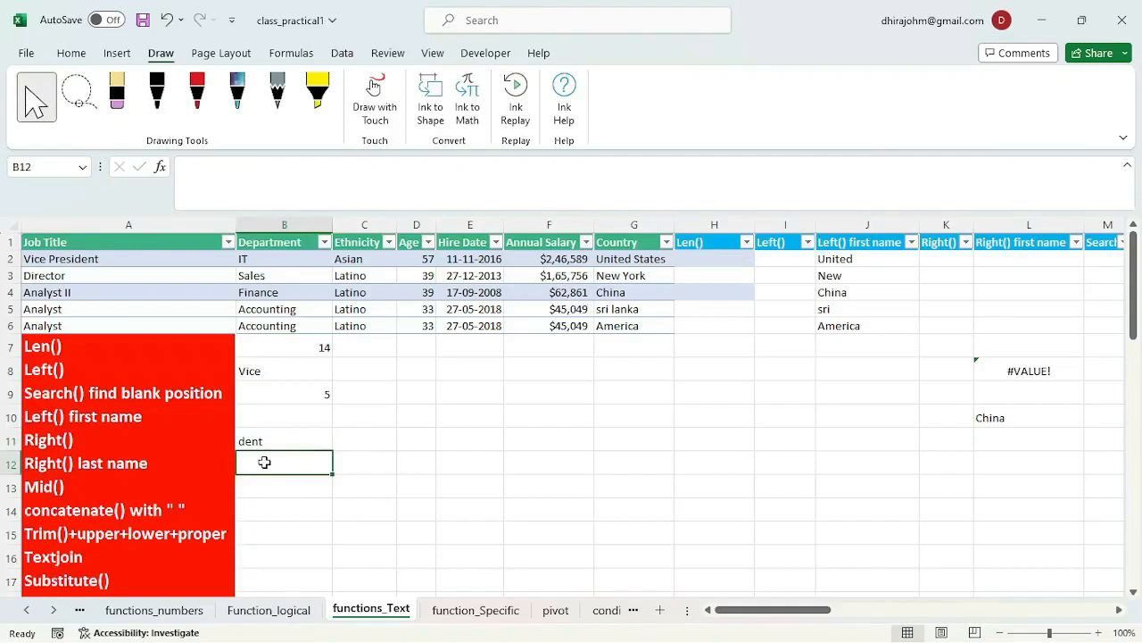
pyautogui.write('=right')
pyautogui.press('Tab')
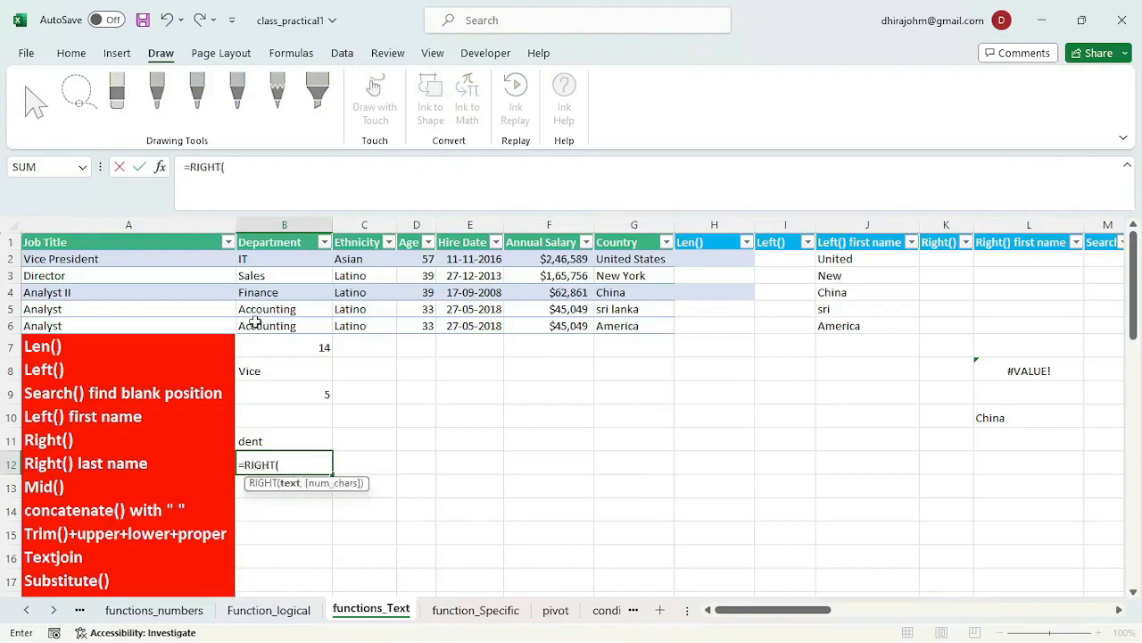
pyautogui.click(128, 256)
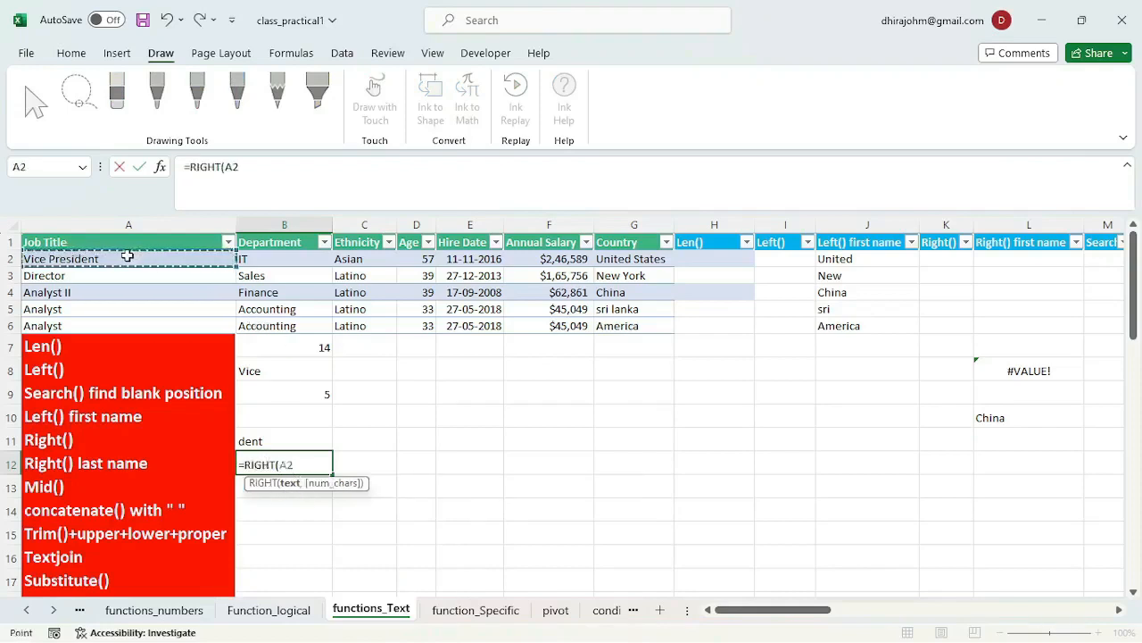
pyautogui.write(',')
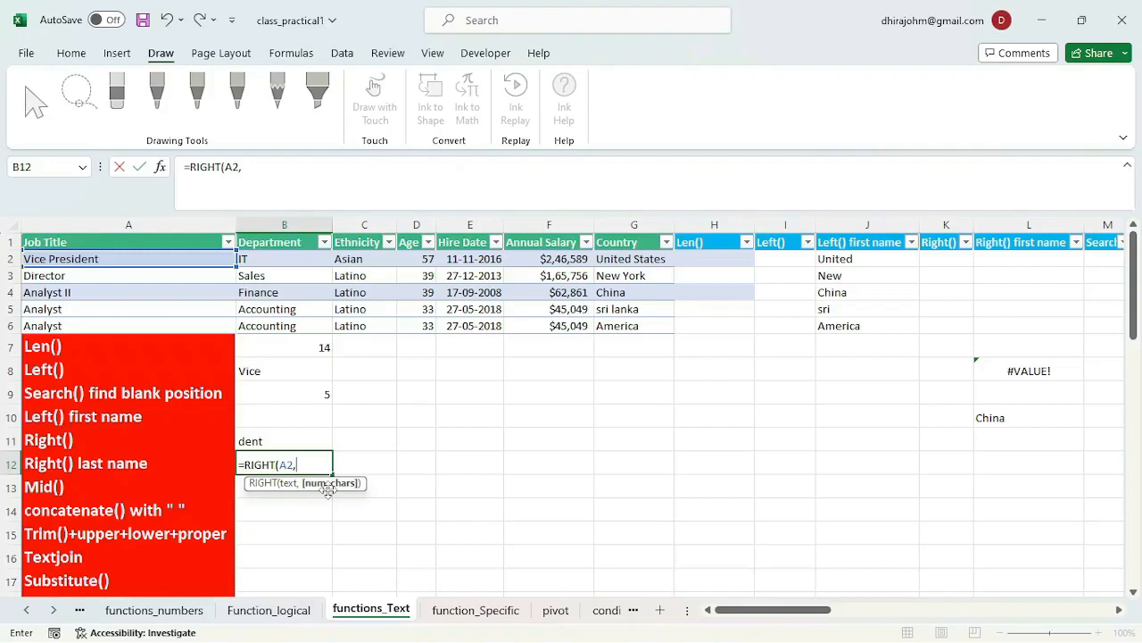
pyautogui.click(601, 402)
pyautogui.press('Escape')
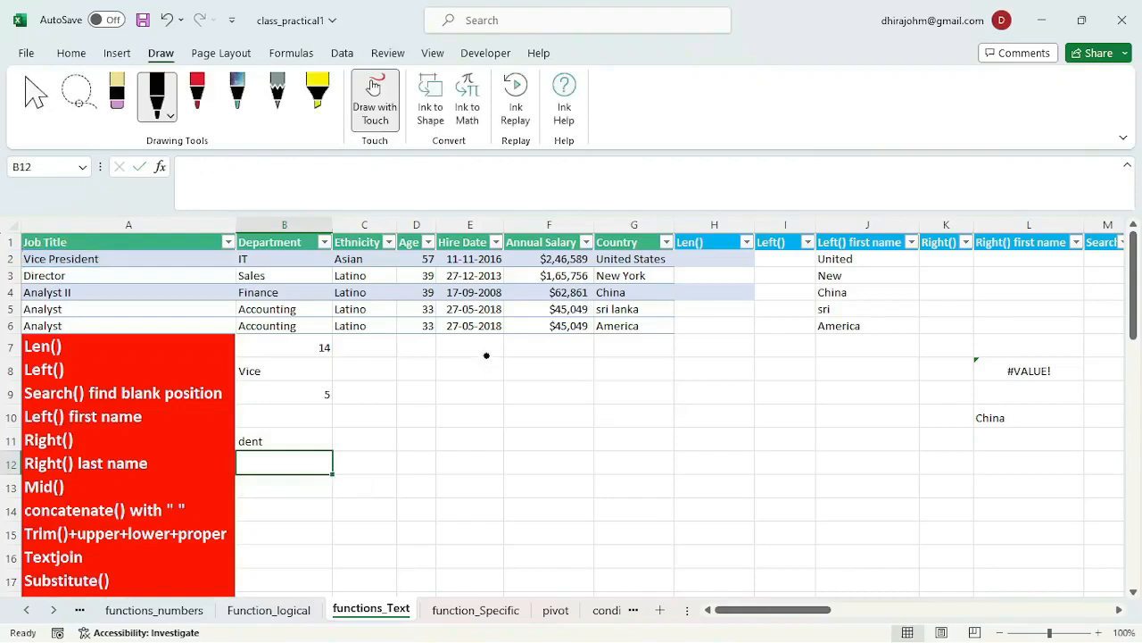
# Handwrite "Vice President" in black ink below the table, underline both words, and mark the space with an arrow and "-1"
pyautogui.moveTo(487, 355); pyautogui.dragTo(505, 358)
pyautogui.moveTo(600, 346)
pyautogui.mouseDown()
pyautogui.moveTo(644, 381)
pyautogui.moveTo(797, 355)
pyautogui.mouseUp()
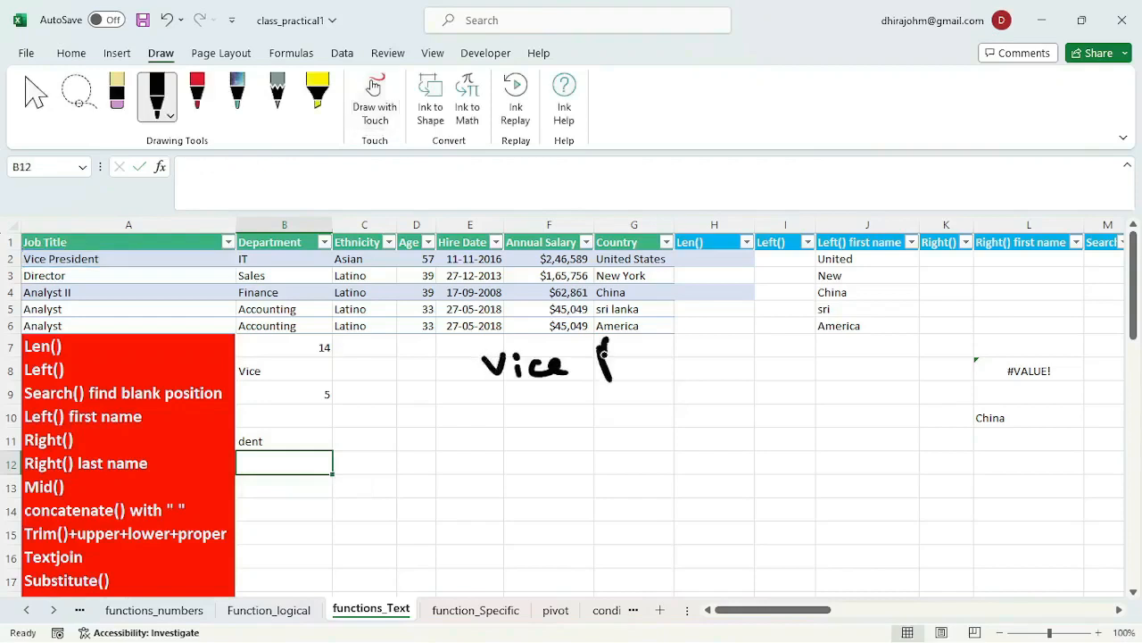
pyautogui.moveTo(486, 387); pyautogui.dragTo(578, 387)
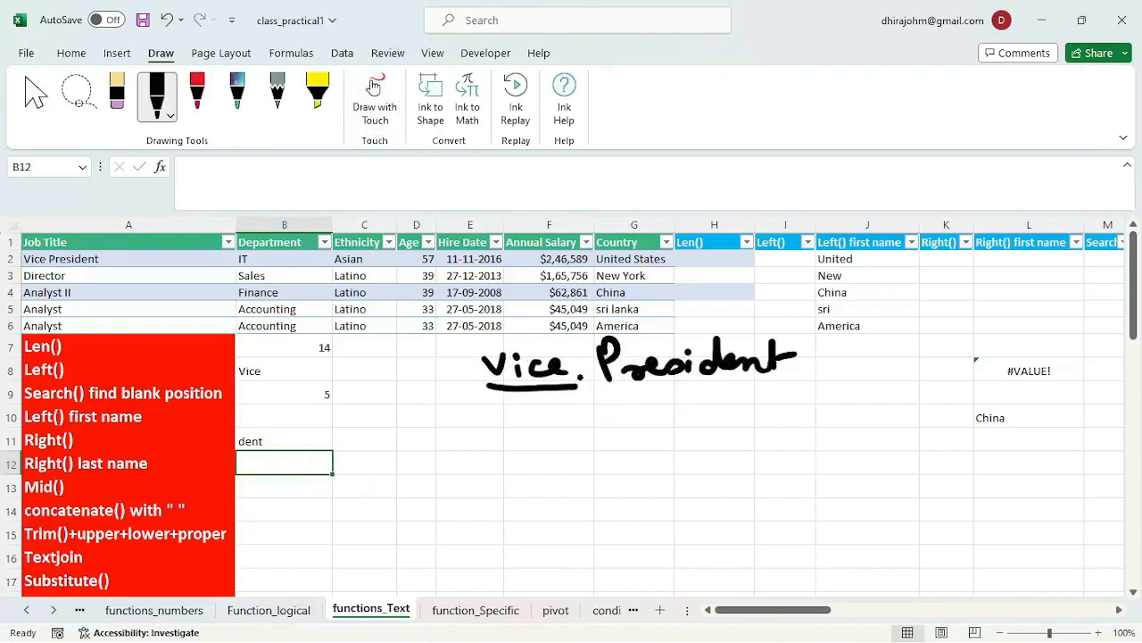
pyautogui.moveTo(579, 382)
pyautogui.mouseDown()
pyautogui.moveTo(593, 382)
pyautogui.moveTo(635, 432)
pyautogui.mouseUp()
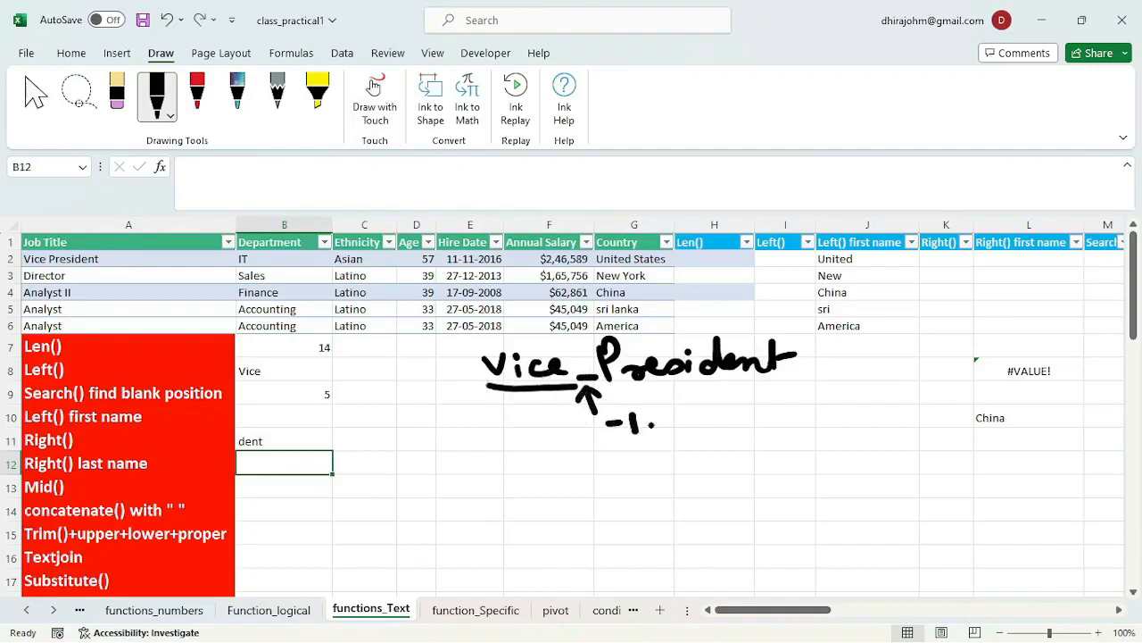
pyautogui.moveTo(665, 389); pyautogui.dragTo(759, 389)
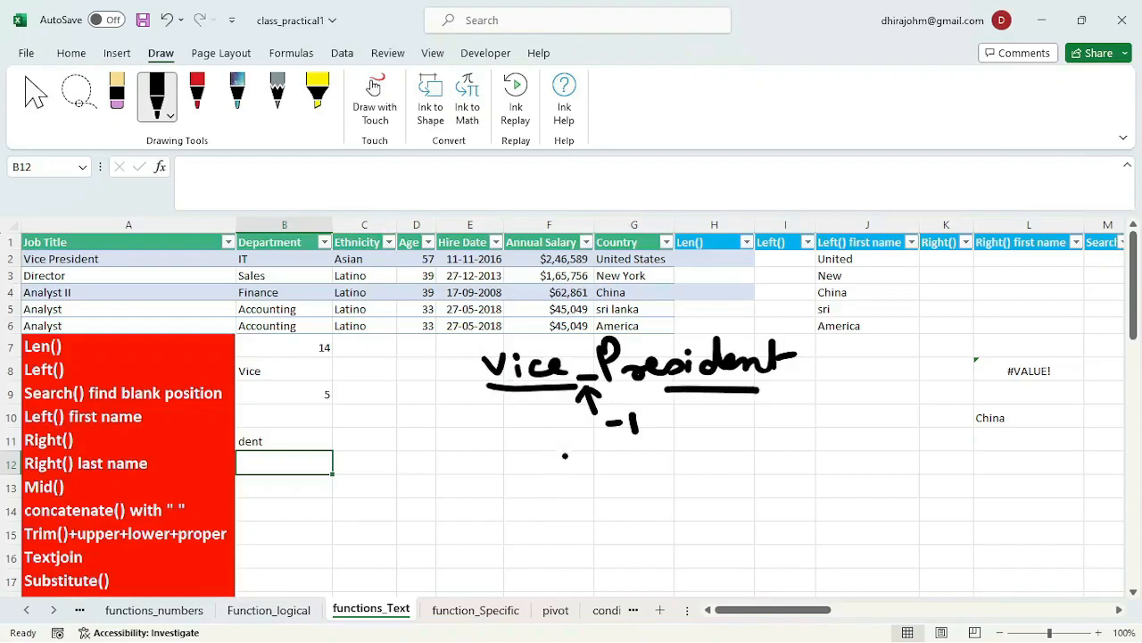
# Handwrite "lenght – first name" below the ink sketch, underline it, and add an arrow leading to an underlined "last name"
pyautogui.moveTo(553, 439)
pyautogui.mouseDown()
pyautogui.moveTo(585, 470)
pyautogui.moveTo(674, 465)
pyautogui.mouseUp()
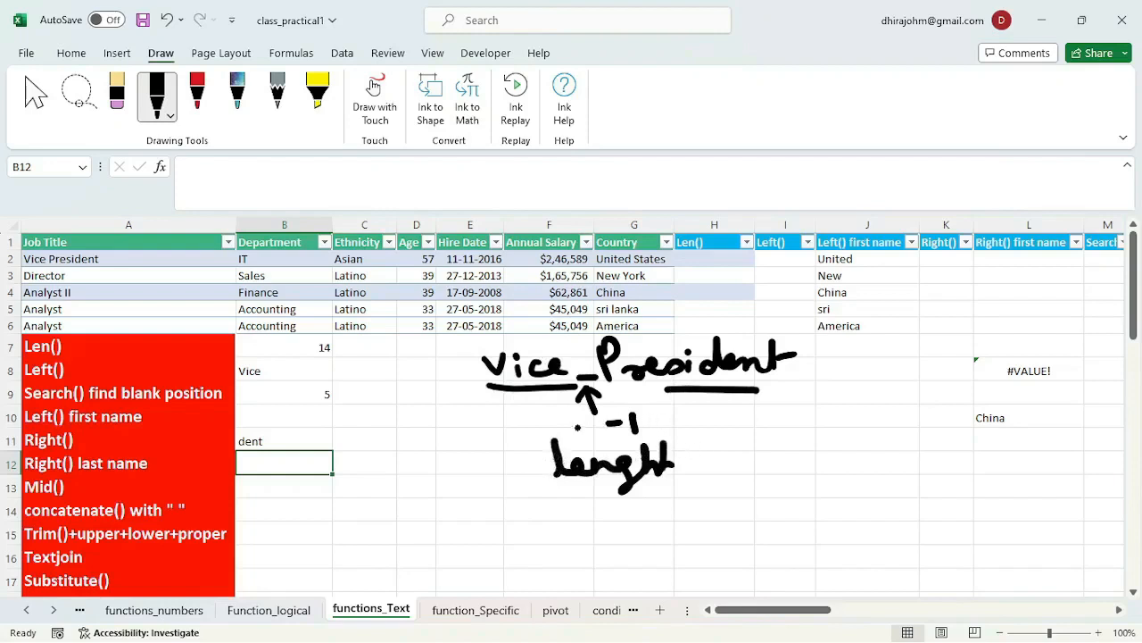
pyautogui.moveTo(684, 453); pyautogui.dragTo(718, 452)
pyautogui.moveTo(735, 426)
pyautogui.mouseDown()
pyautogui.moveTo(784, 457)
pyautogui.moveTo(813, 436)
pyautogui.moveTo(842, 455)
pyautogui.moveTo(927, 451)
pyautogui.mouseUp()
pyautogui.moveTo(632, 503); pyautogui.dragTo(787, 493)
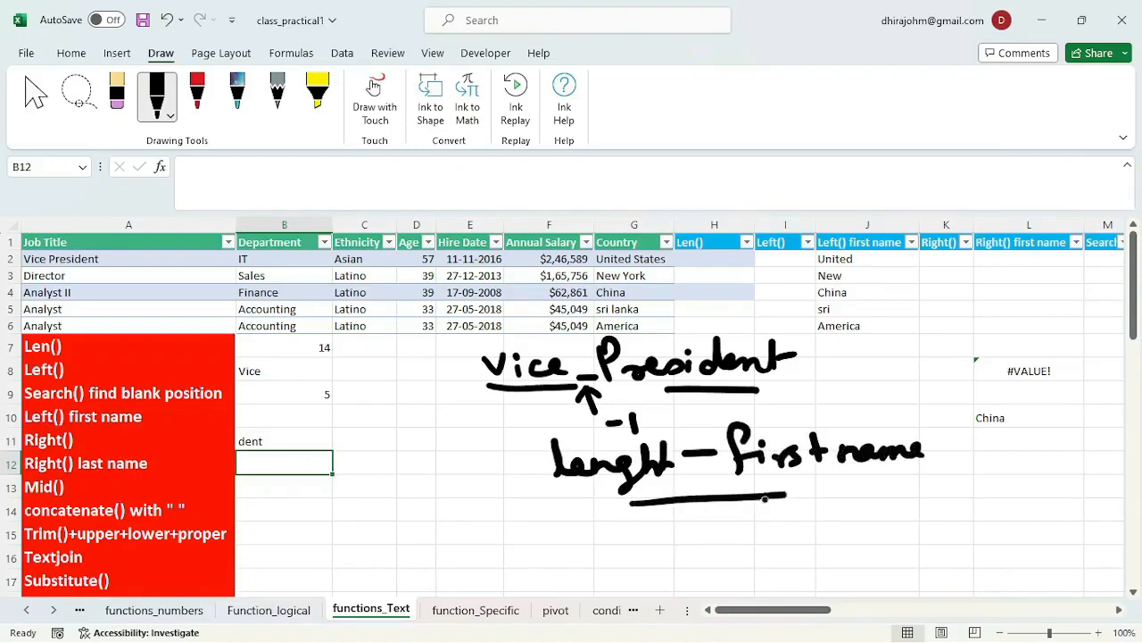
pyautogui.moveTo(706, 511); pyautogui.dragTo(723, 526)
pyautogui.moveTo(675, 572)
pyautogui.mouseDown()
pyautogui.moveTo(778, 535)
pyautogui.moveTo(873, 544)
pyautogui.moveTo(807, 566)
pyautogui.mouseUp()
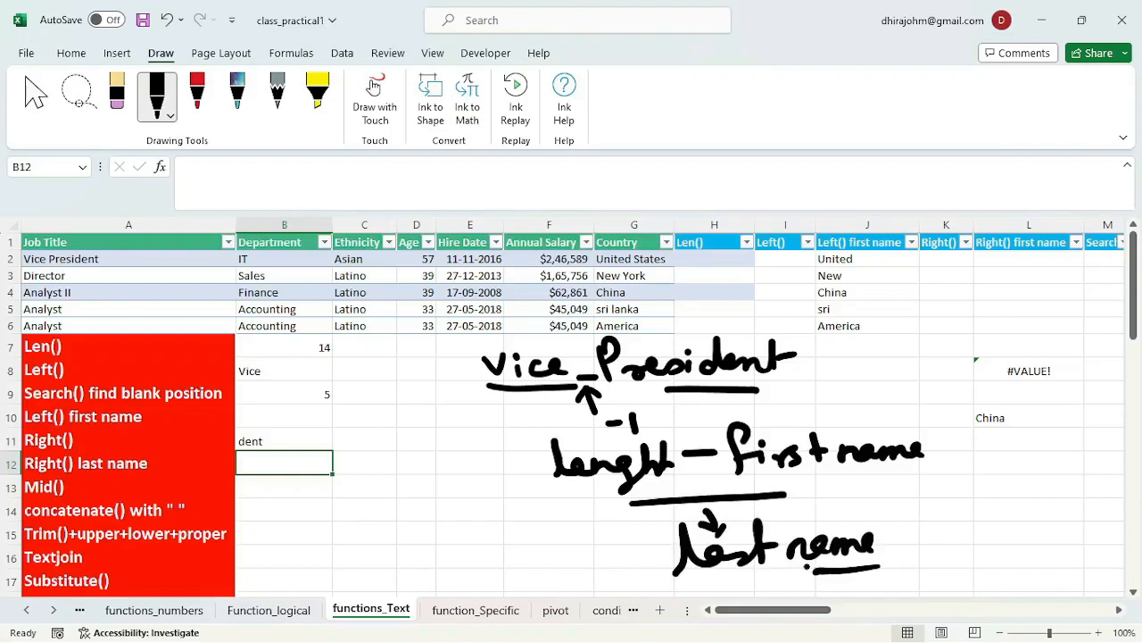
# Start a RIGHT formula in B12 with A2 as its text and LEN(A2) as the beginning of its character count
pyautogui.press('Escape')
pyautogui.doubleClick(279, 456)
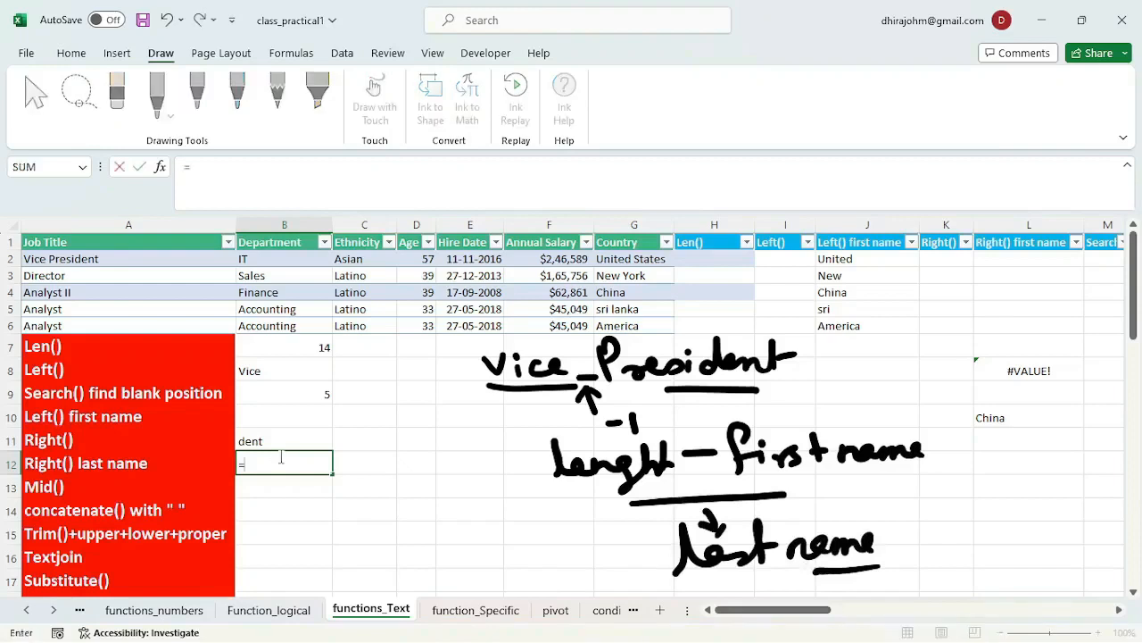
pyautogui.write('=right')
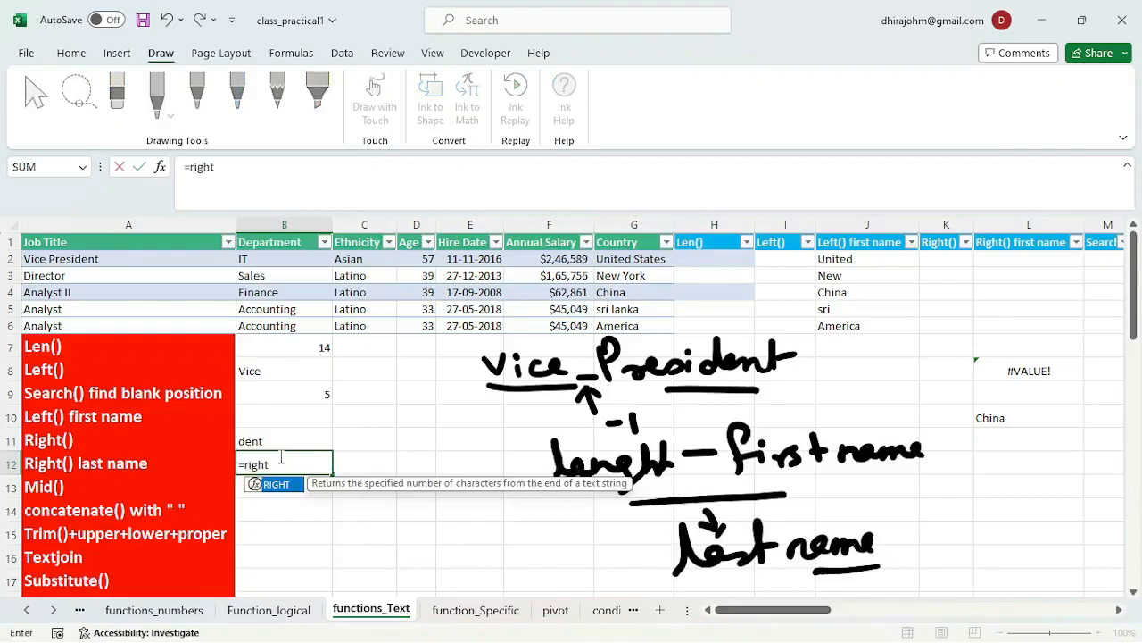
pyautogui.press('Tab')
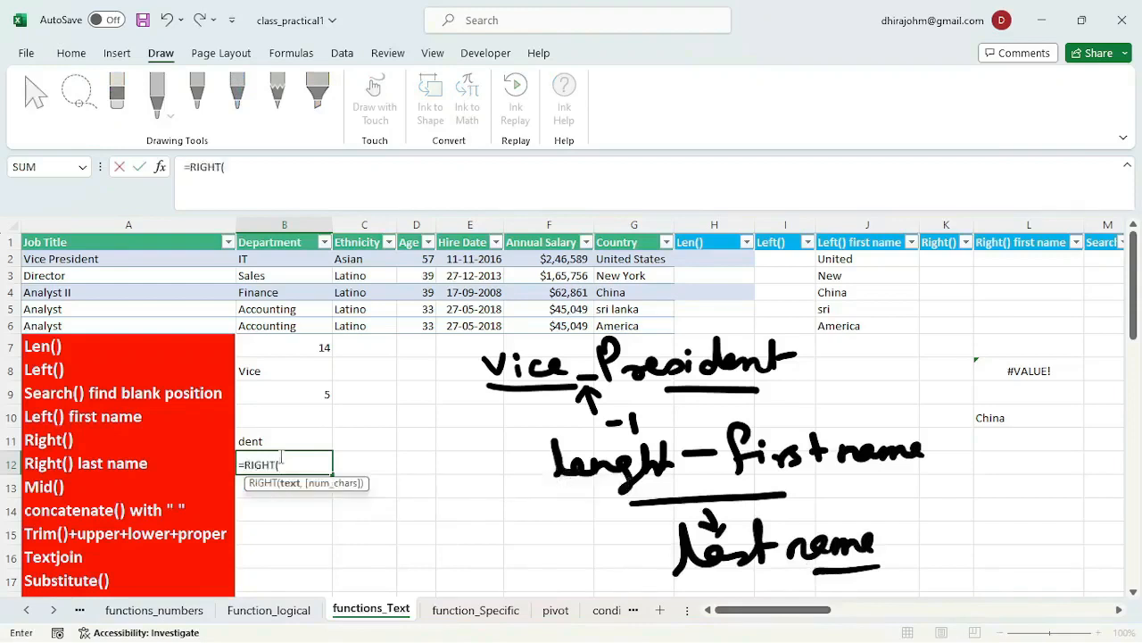
pyautogui.click(111, 259)
pyautogui.write(',')
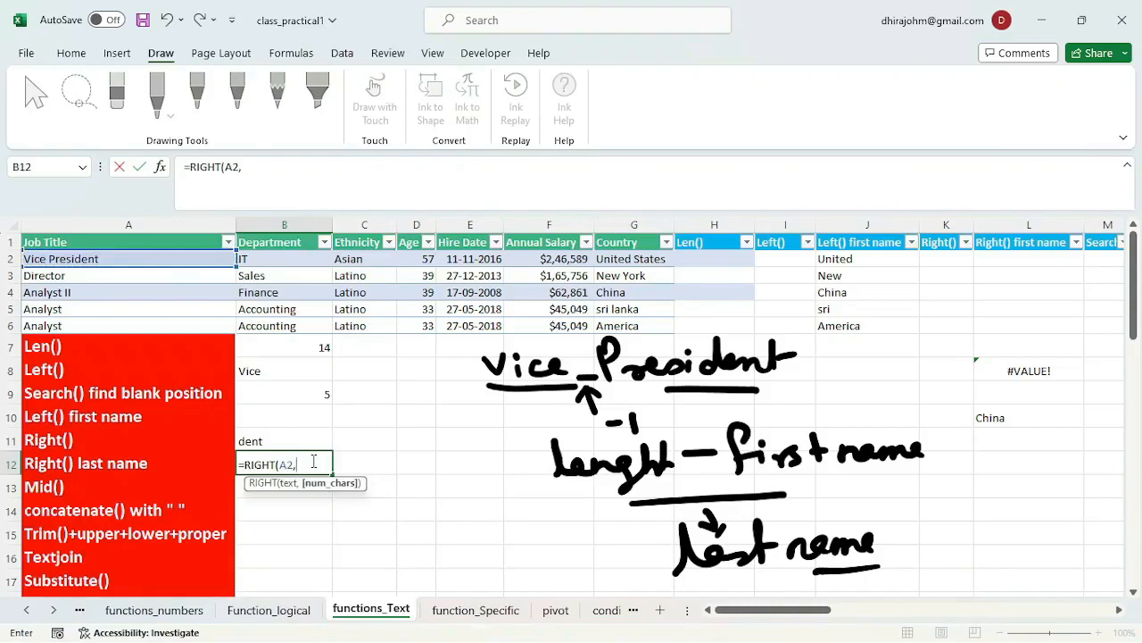
pyautogui.write('LEN(')
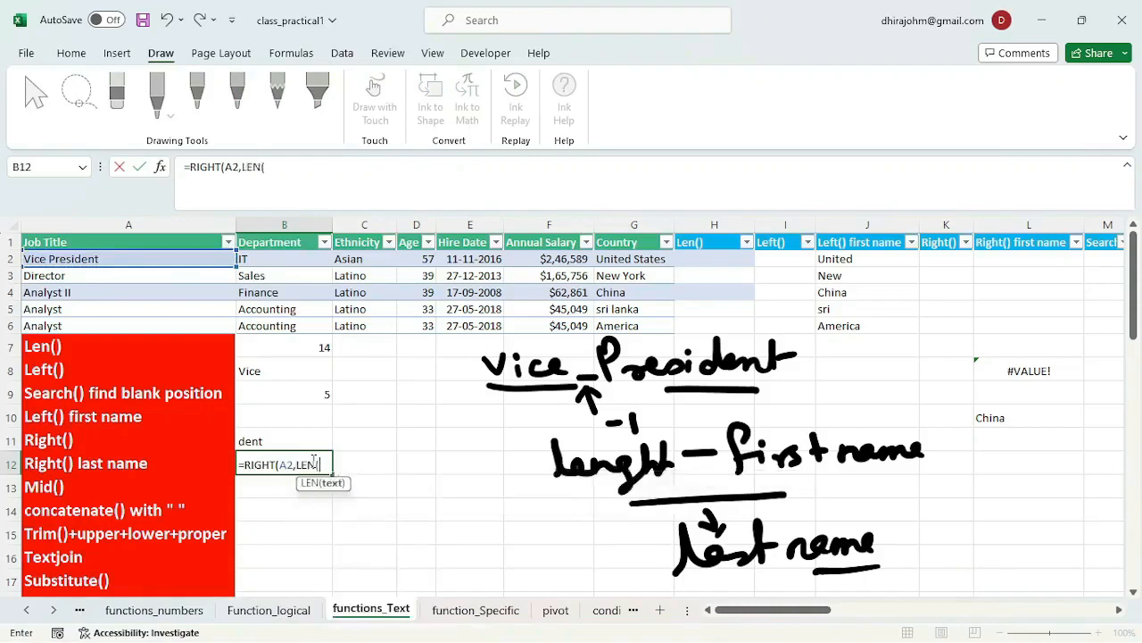
pyautogui.click(127, 257)
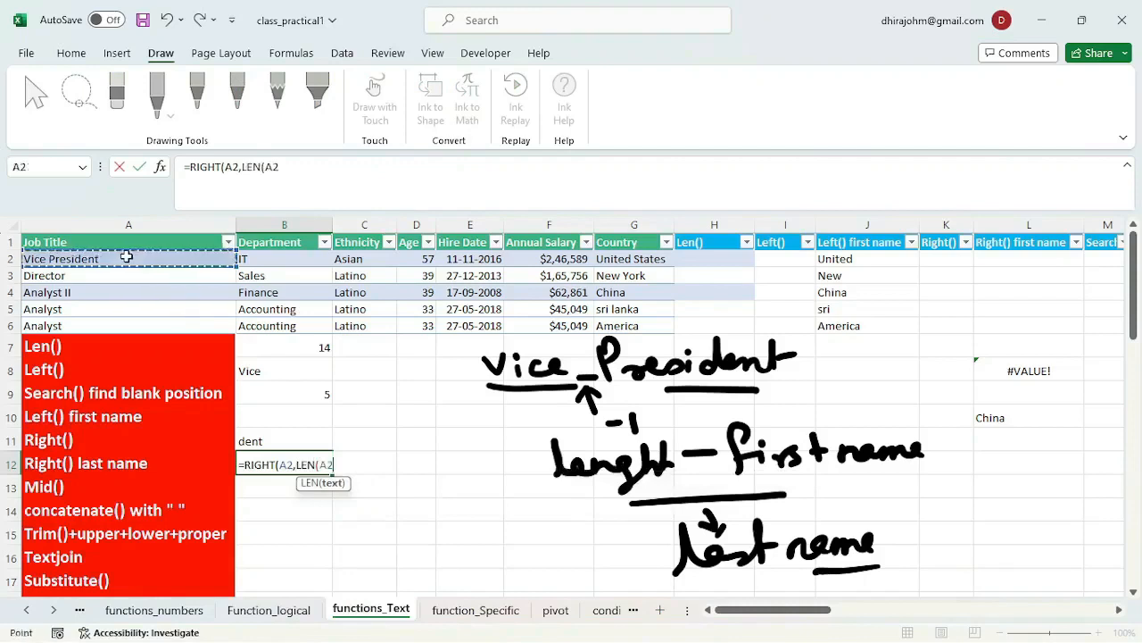
pyautogui.write(')')
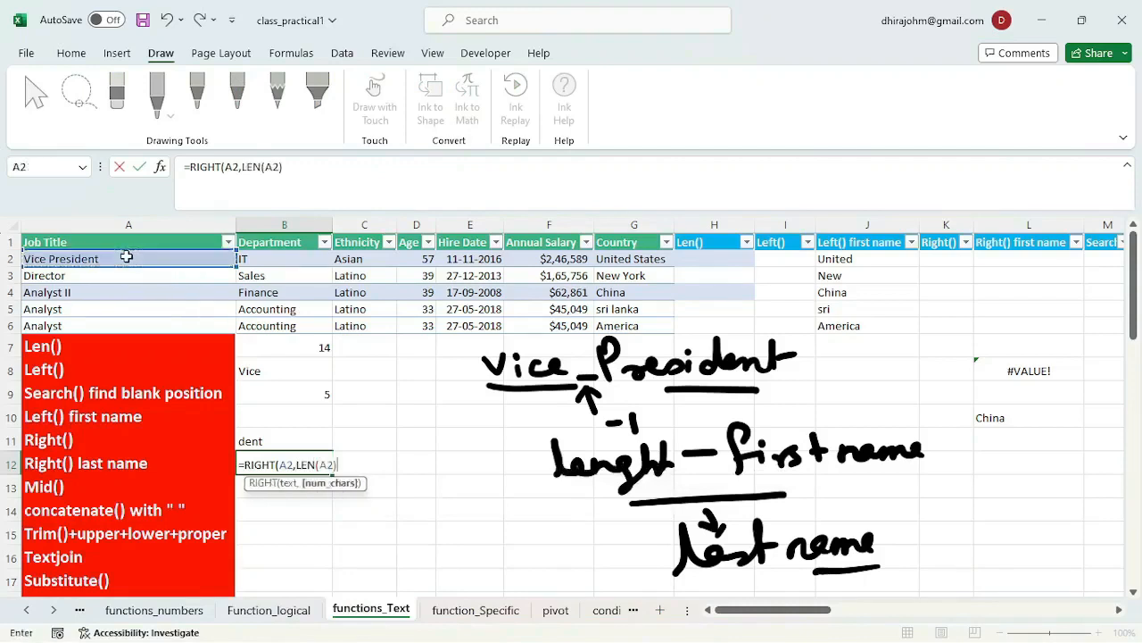
# Subtract SEARCH(" ",A2) from the length in B12's RIGHT formula, enter it, and check the resulting cell
pyautogui.write('-')
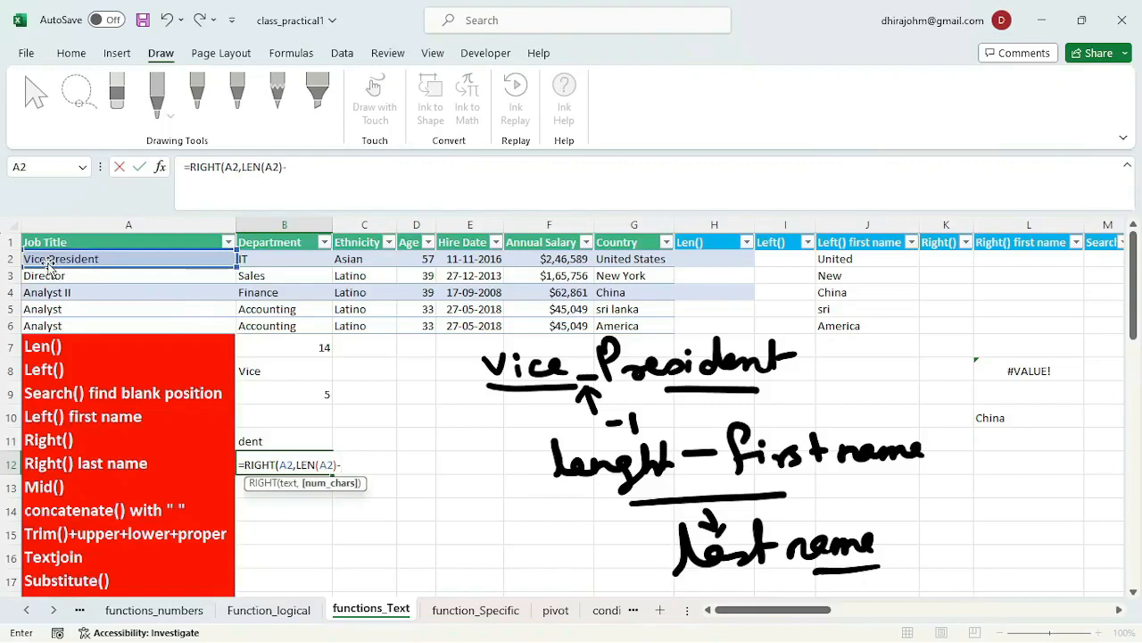
pyautogui.write('sea')
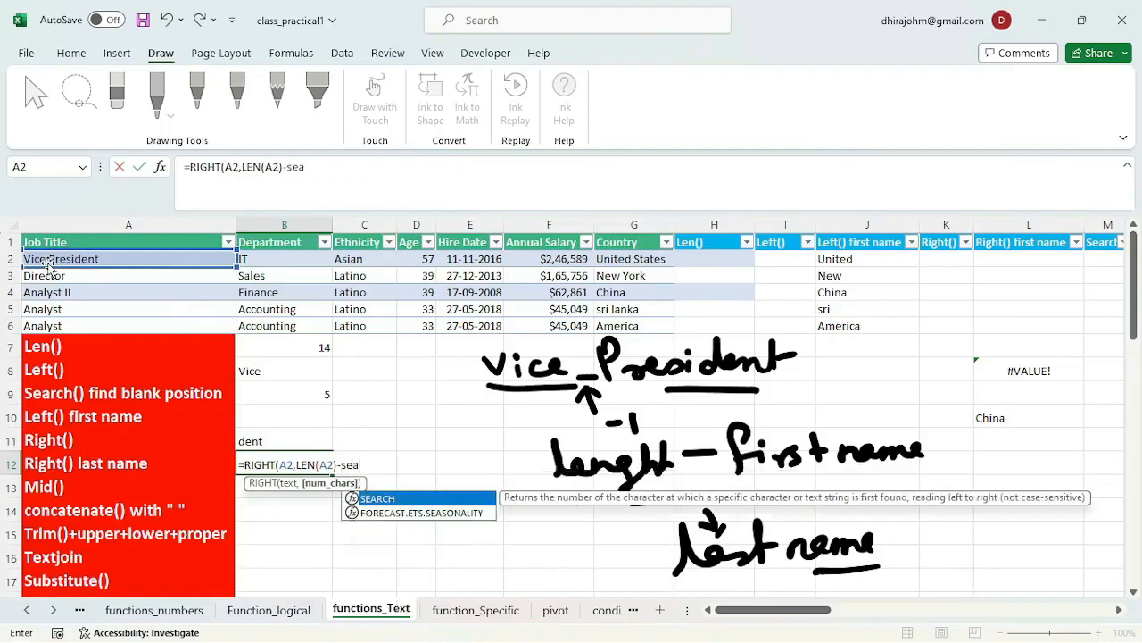
pyautogui.press('Tab')
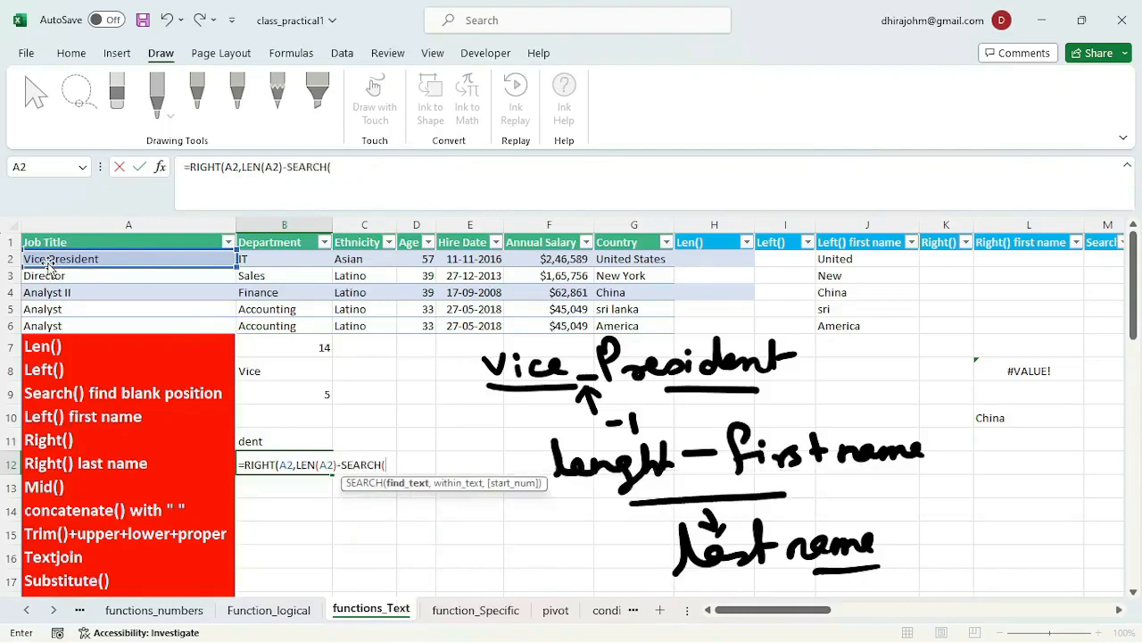
pyautogui.write('" "')
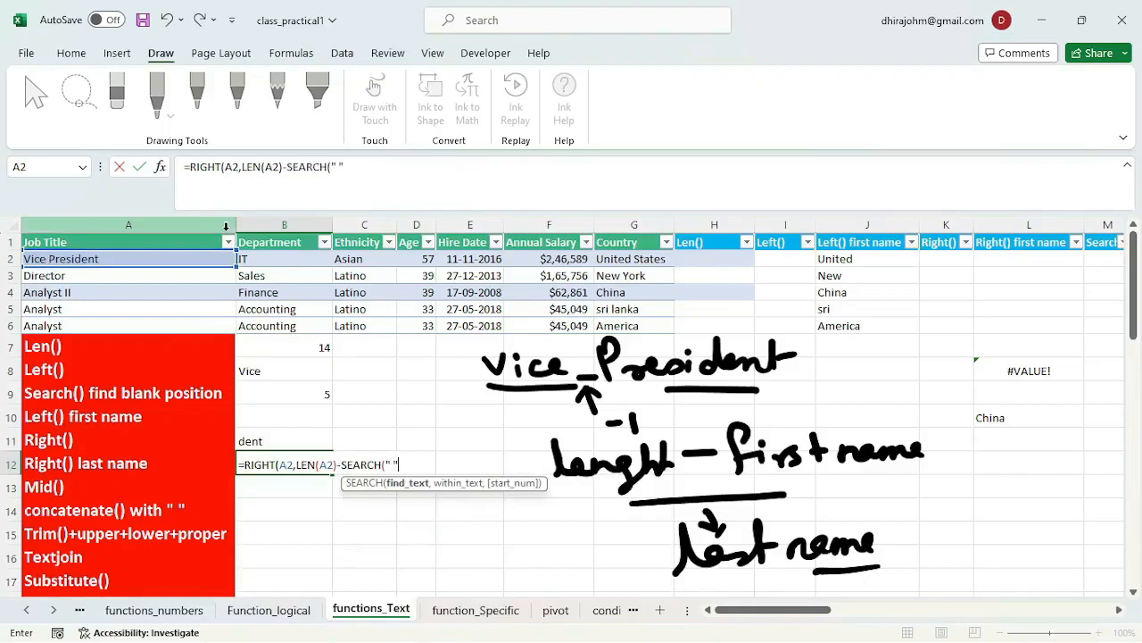
pyautogui.write(',')
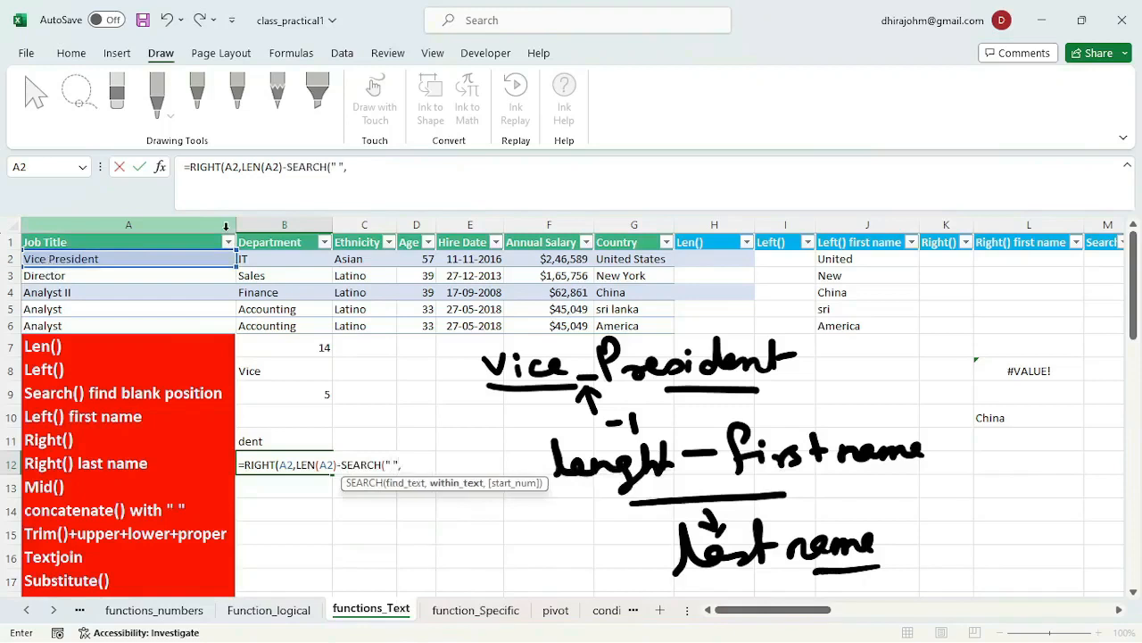
pyautogui.click(109, 264)
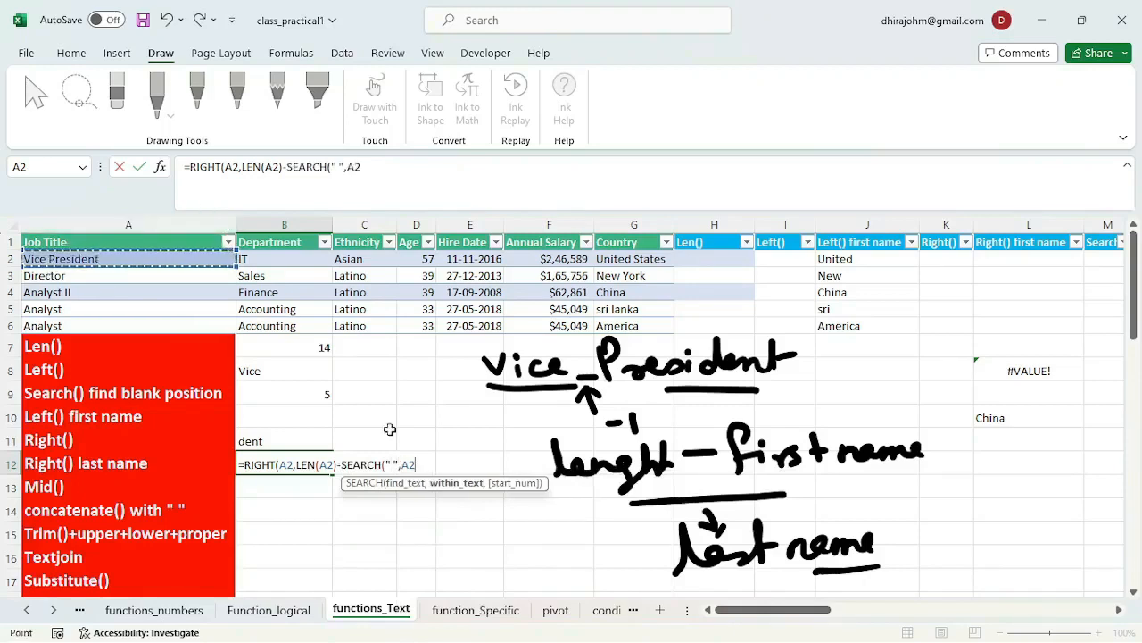
pyautogui.write(')')
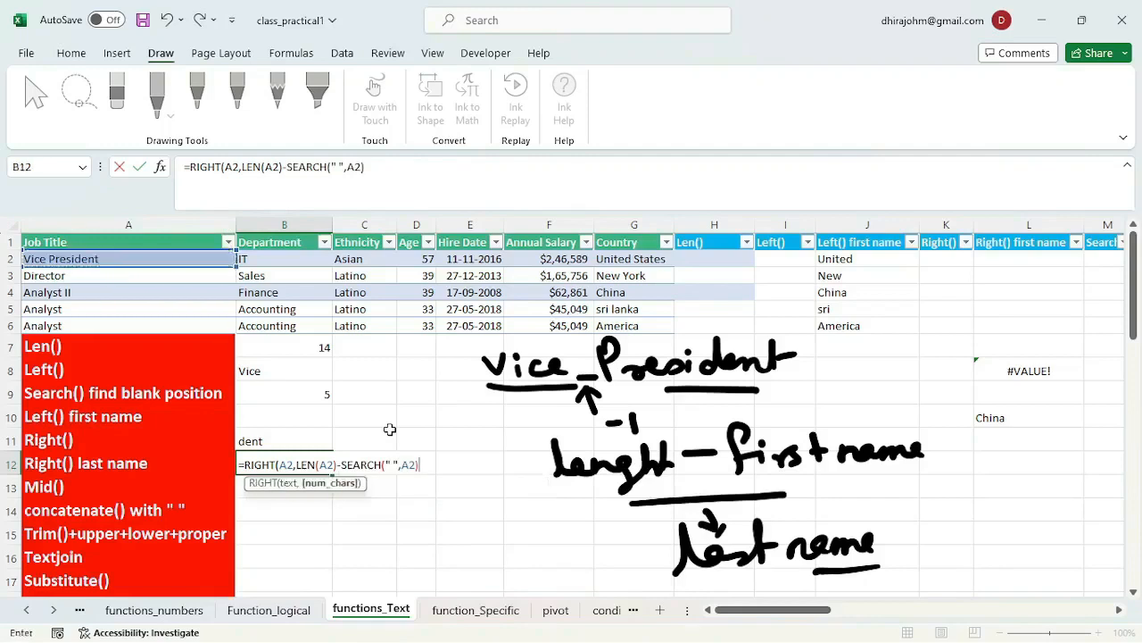
pyautogui.write('))')
pyautogui.press('Return')
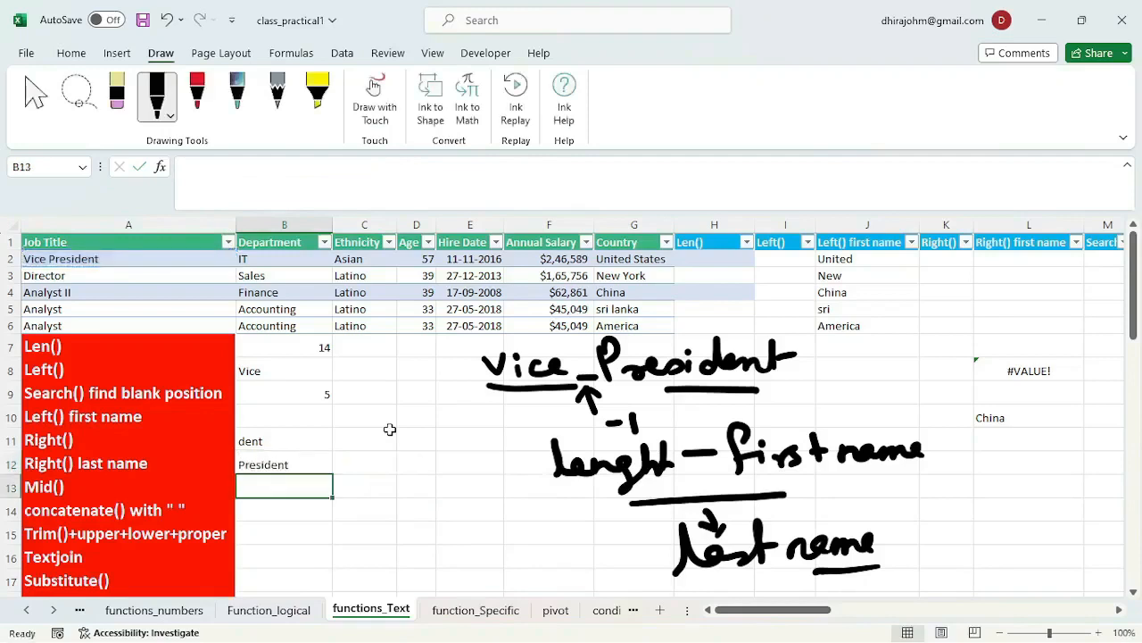
pyautogui.click(285, 465)
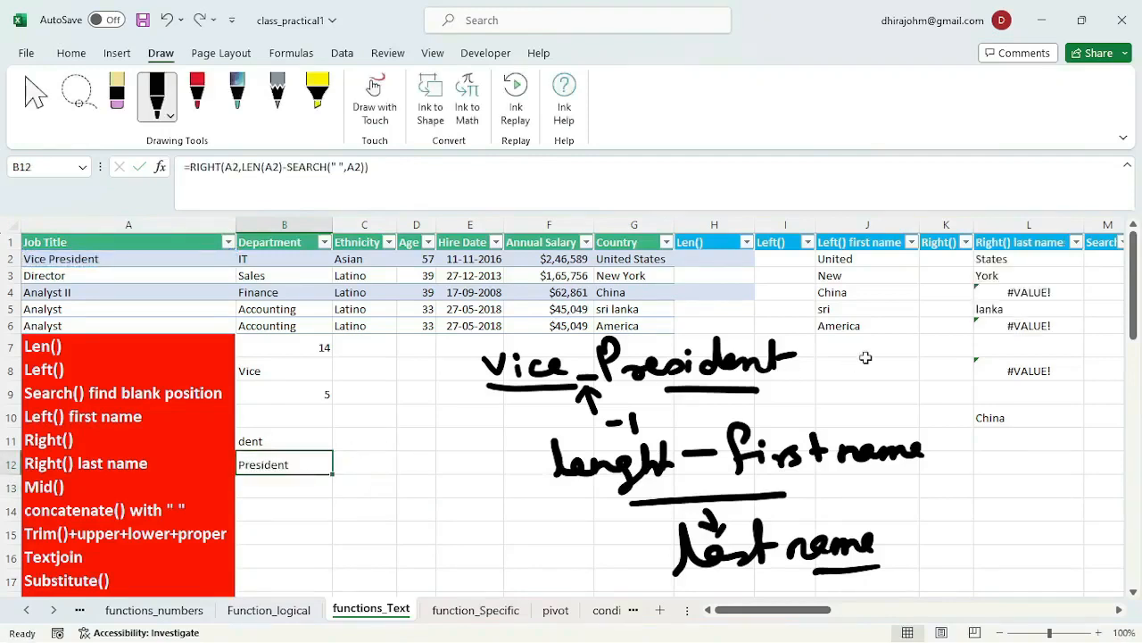
# Wrap L4's last-name formula in IFERROR with "no last name" as the fallback text, and copy it down to L6
pyautogui.moveTo(1015, 259); pyautogui.dragTo(1023, 330)
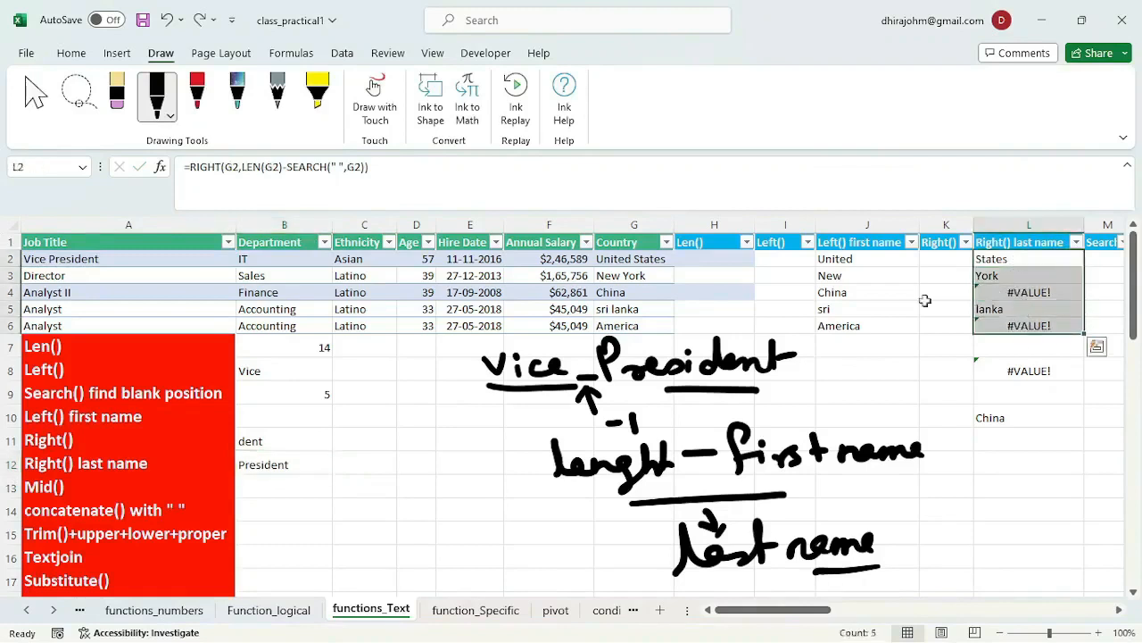
pyautogui.click(628, 296)
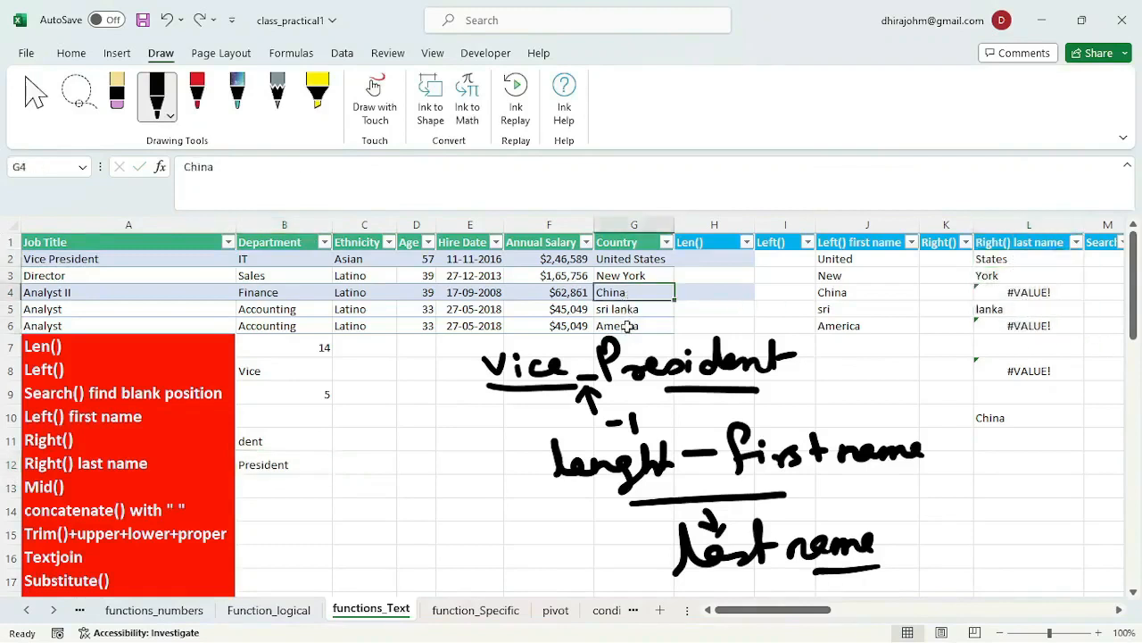
pyautogui.click(629, 324)
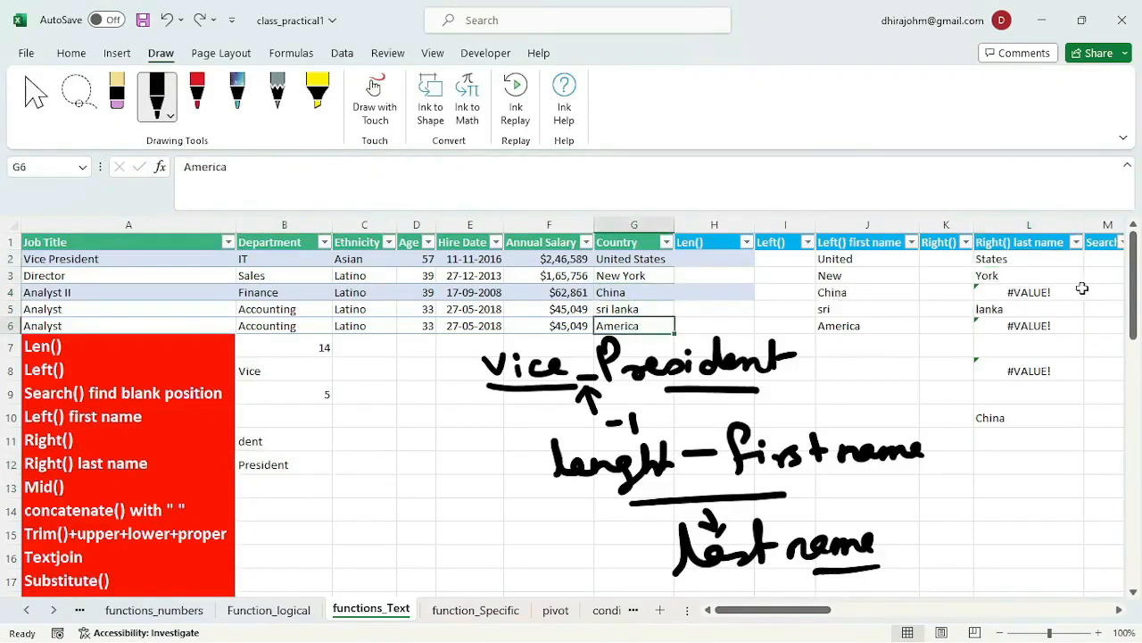
pyautogui.click(1052, 293)
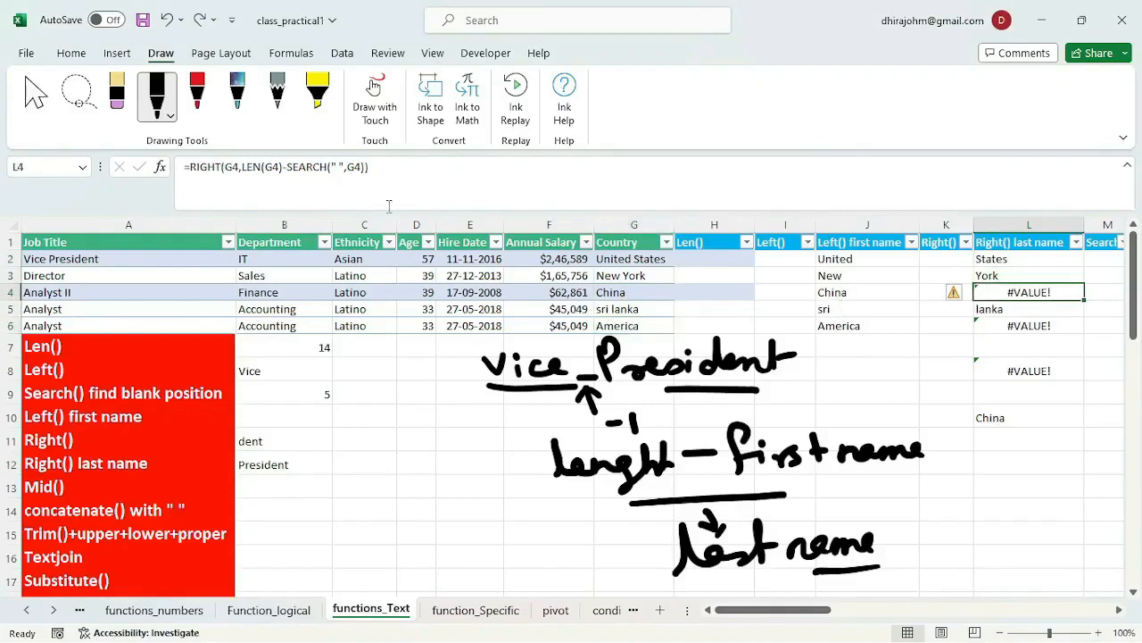
pyautogui.click(191, 169)
pyautogui.write('iferror(')
pyautogui.click(427, 170)
pyautogui.write('),')
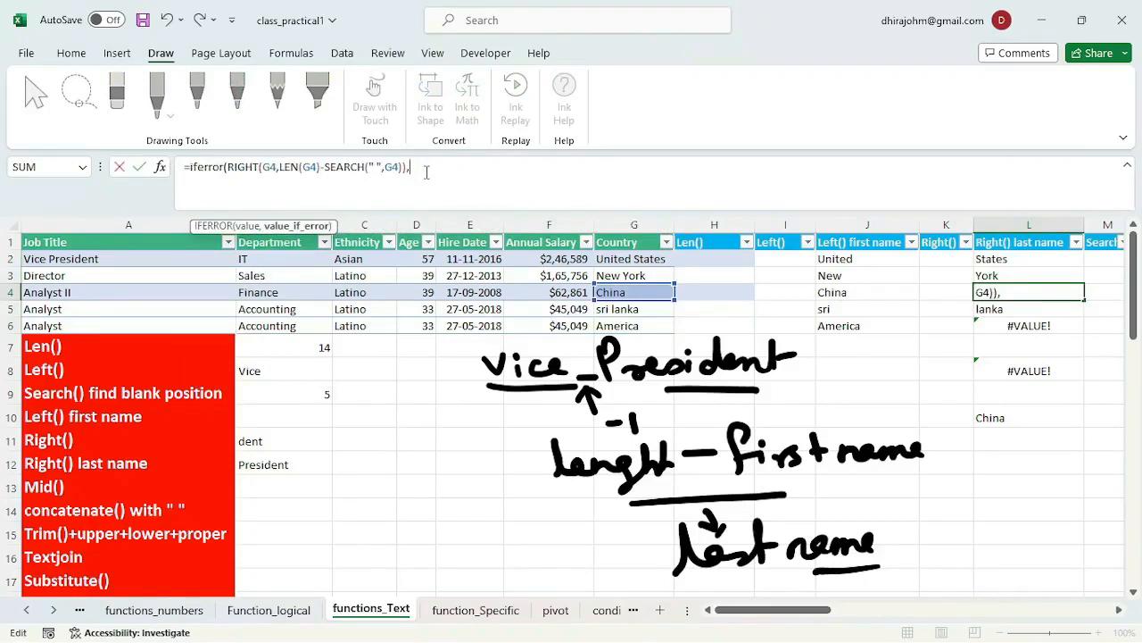
pyautogui.write('"no last name"')
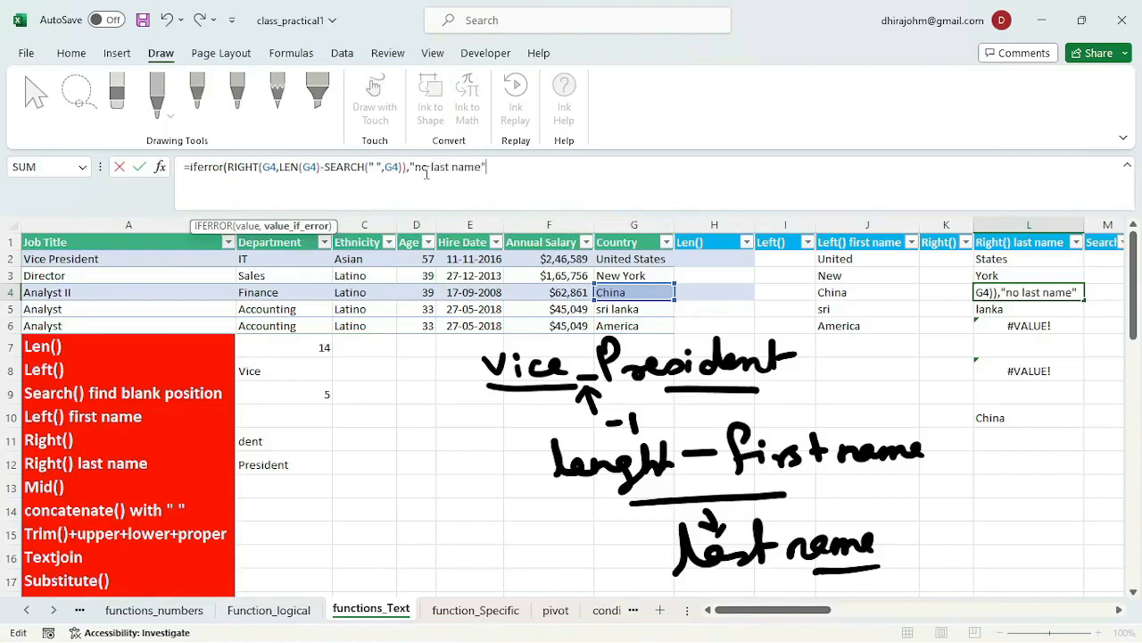
pyautogui.write(')')
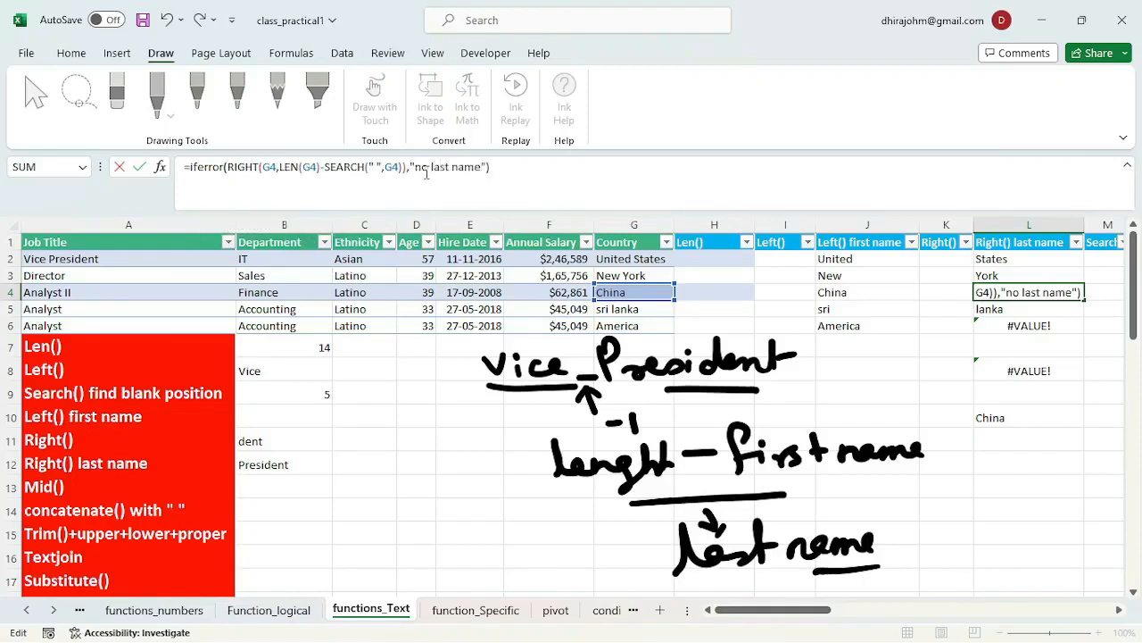
pyautogui.press('Return')
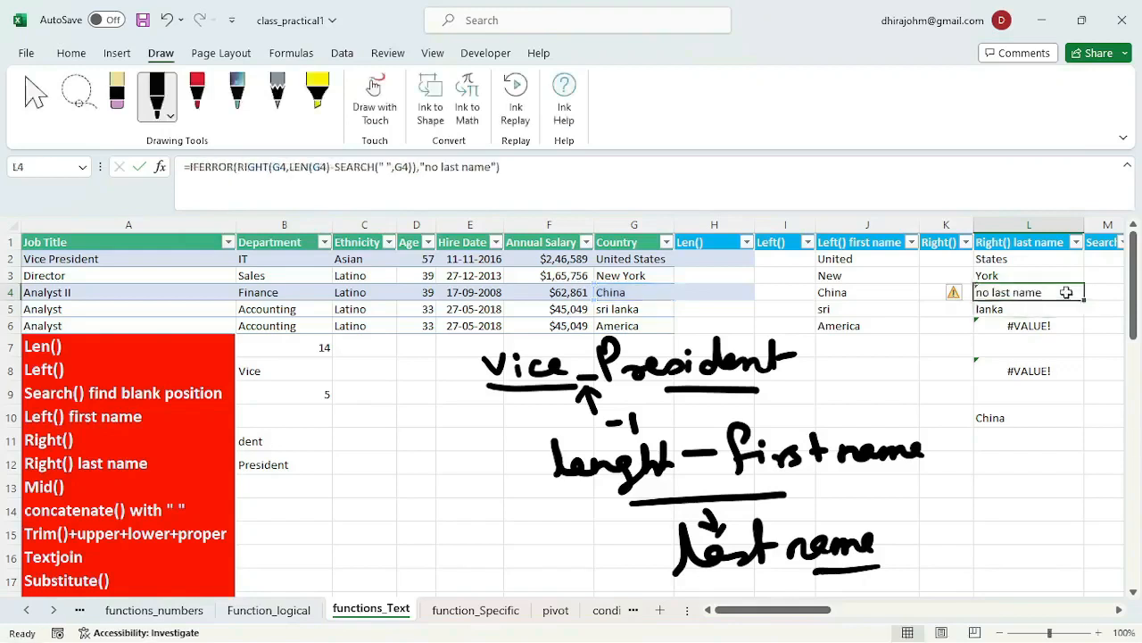
# Enter a MID formula in B13 that extracts 3 characters from A2, starting at character 2
pyautogui.click(246, 487)
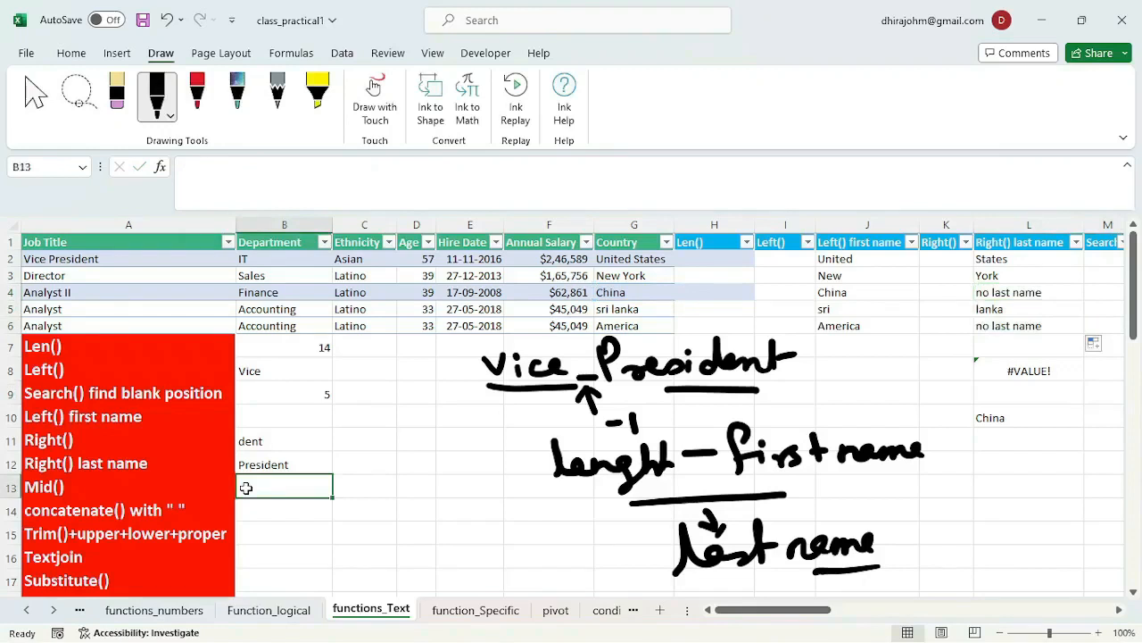
pyautogui.write('=mid')
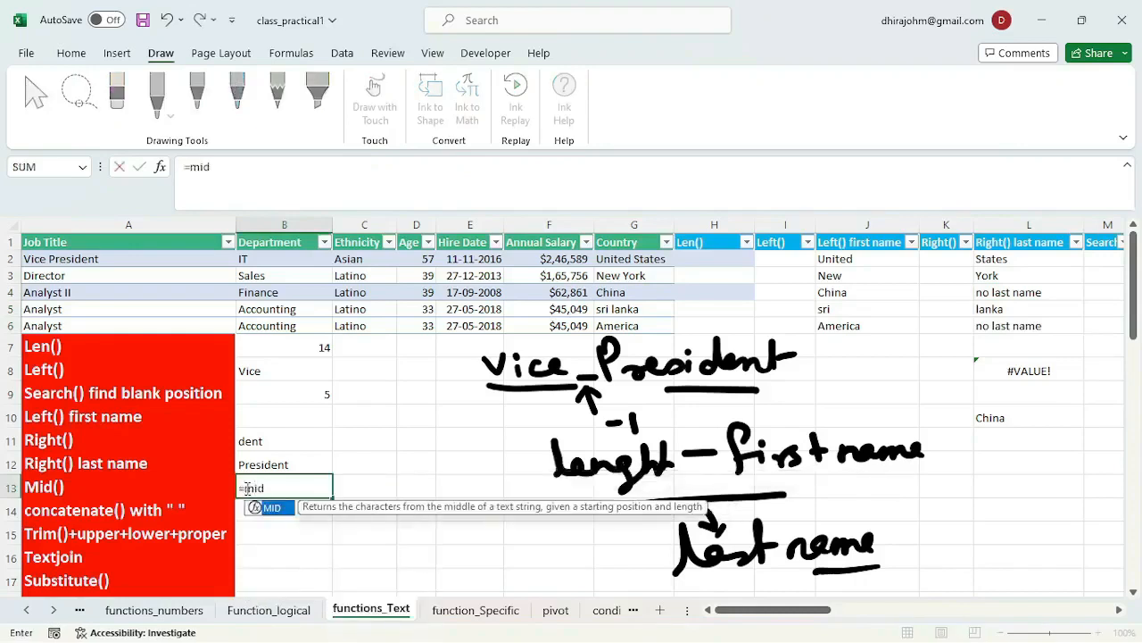
pyautogui.press('Tab')
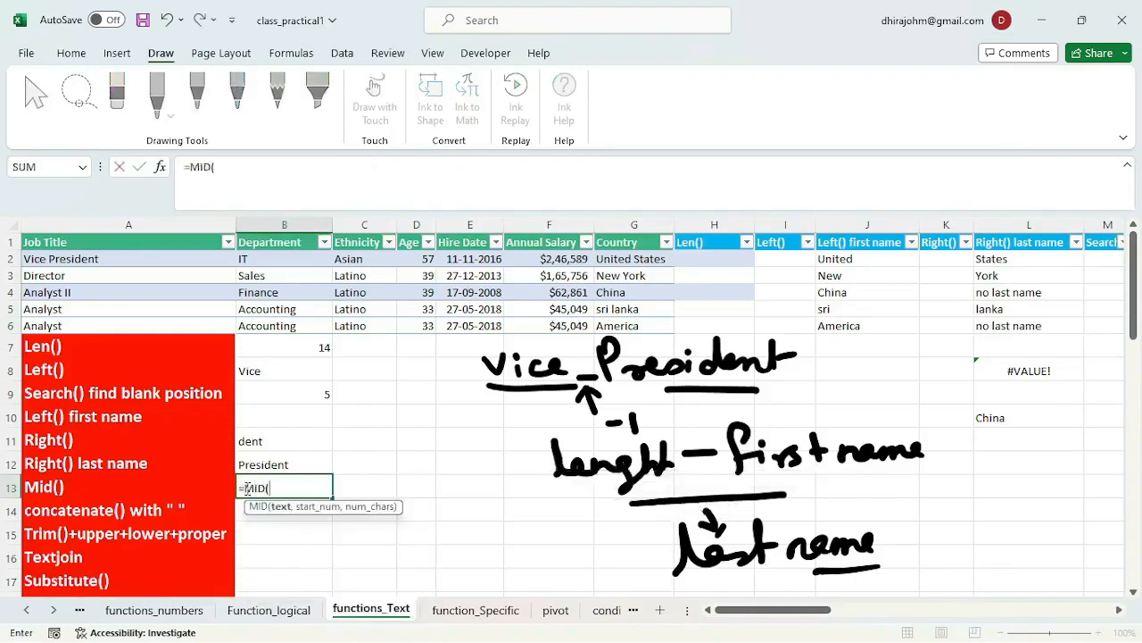
pyautogui.click(89, 259)
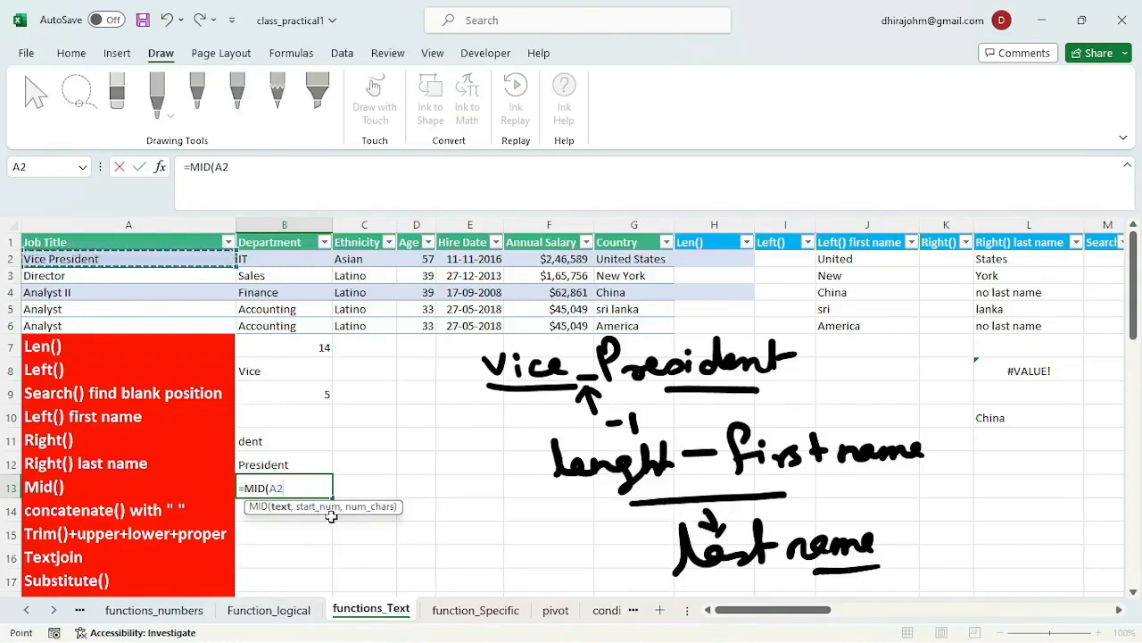
pyautogui.write(',')
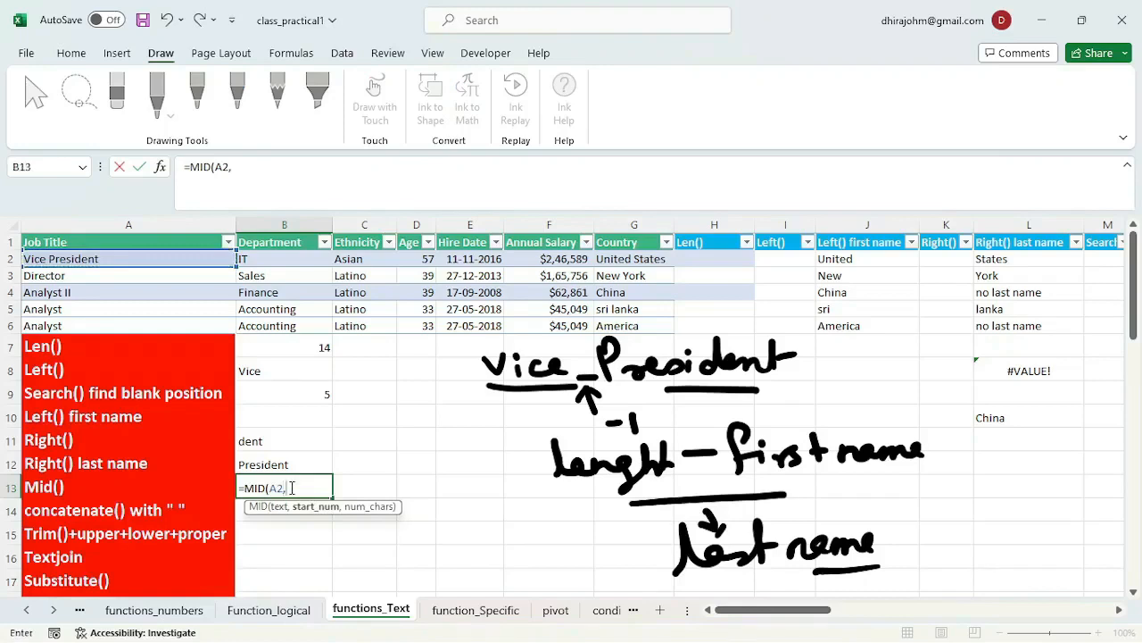
pyautogui.write('2,')
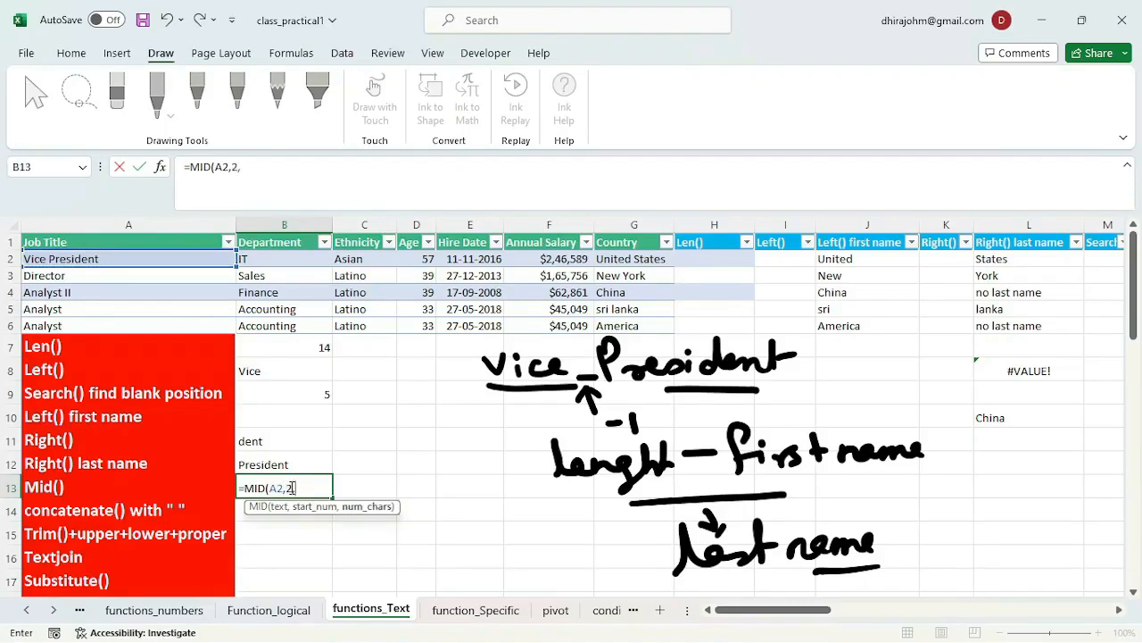
pyautogui.write('3)')
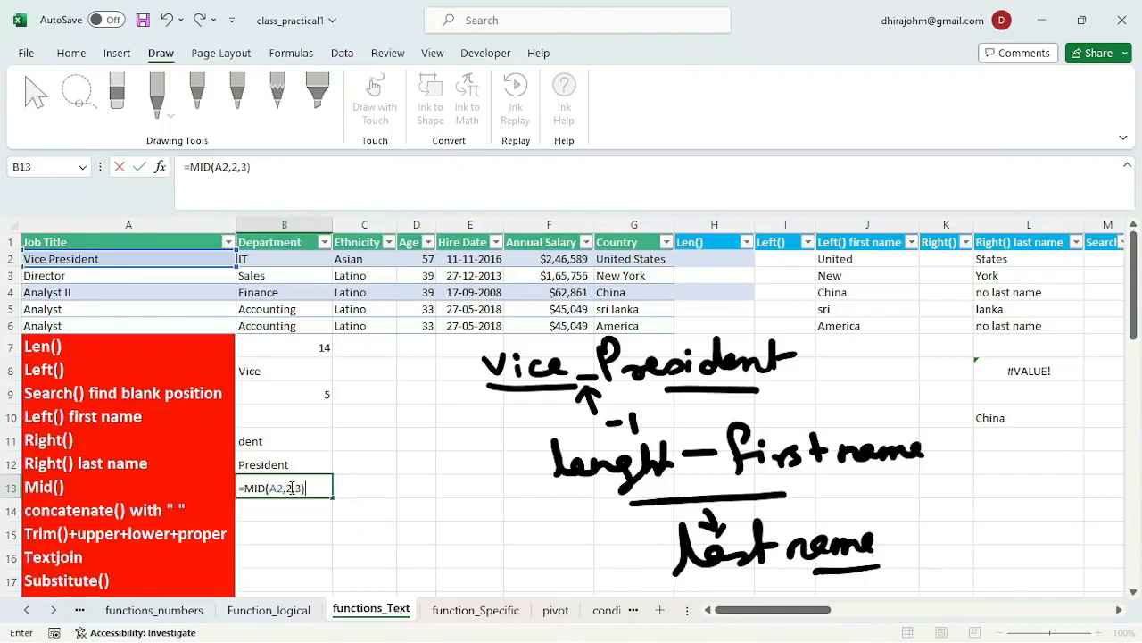
pyautogui.press('Return')
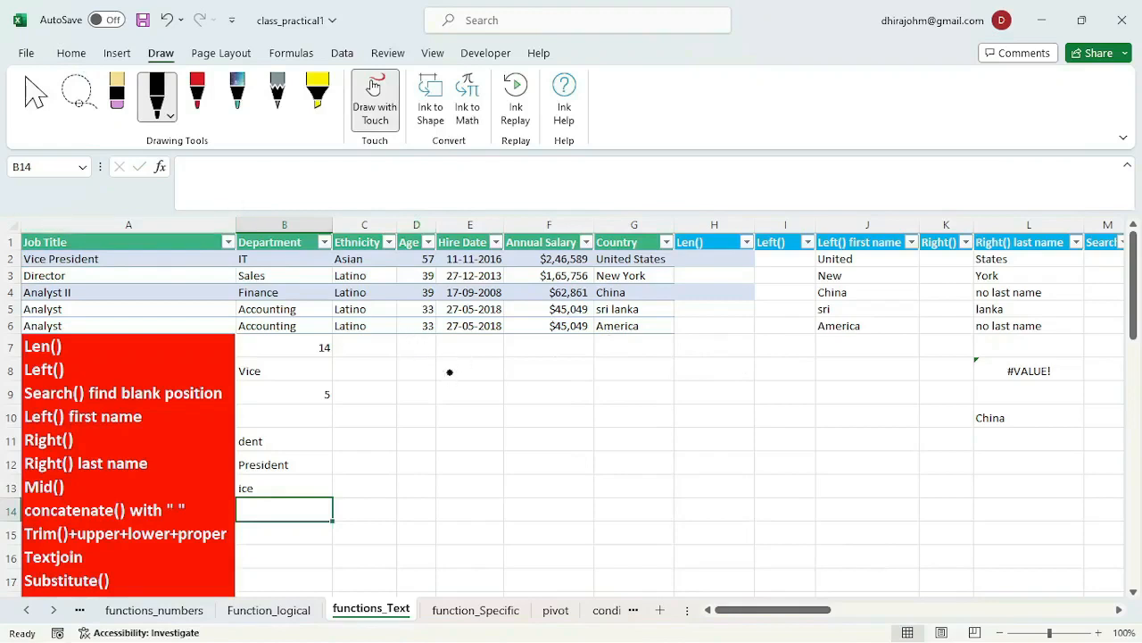
# Handwrite "Vice President" in black ink below the table and underline the middle letters of "President"
pyautogui.moveTo(455, 367)
pyautogui.mouseDown()
pyautogui.moveTo(540, 373)
pyautogui.moveTo(572, 393)
pyautogui.mouseUp()
pyautogui.moveTo(564, 343)
pyautogui.mouseDown()
pyautogui.moveTo(631, 368)
pyautogui.moveTo(665, 362)
pyautogui.moveTo(702, 332)
pyautogui.moveTo(690, 368)
pyautogui.moveTo(741, 367)
pyautogui.mouseUp()
pyautogui.moveTo(748, 332)
pyautogui.mouseDown()
pyautogui.moveTo(746, 371)
pyautogui.moveTo(769, 350)
pyautogui.mouseUp()
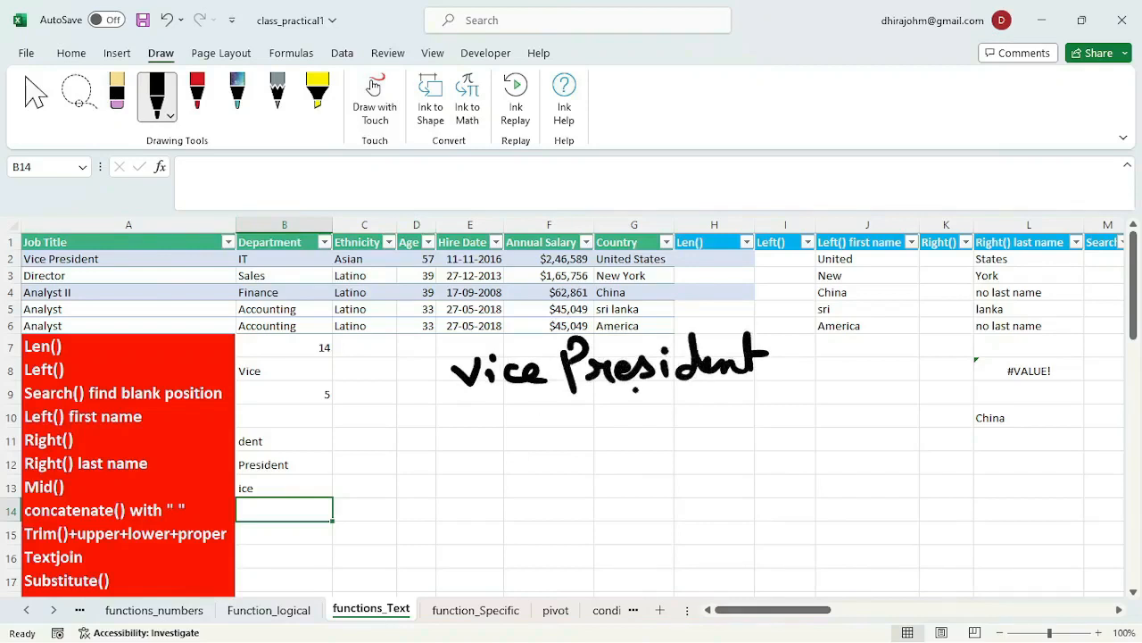
pyautogui.moveTo(634, 394); pyautogui.dragTo(680, 393)
# Handwrite the syntax "= Mid(text, st nu, # nu. of ch)" in black ink beneath "Vice President"
pyautogui.moveTo(494, 430); pyautogui.dragTo(514, 430)
pyautogui.moveTo(495, 442)
pyautogui.mouseDown()
pyautogui.moveTo(578, 441)
pyautogui.moveTo(614, 407)
pyautogui.moveTo(635, 450)
pyautogui.moveTo(664, 427)
pyautogui.mouseUp()
pyautogui.moveTo(660, 431); pyautogui.dragTo(673, 435)
pyautogui.moveTo(694, 411)
pyautogui.mouseDown()
pyautogui.moveTo(698, 434)
pyautogui.moveTo(718, 422)
pyautogui.mouseUp()
pyautogui.moveTo(719, 433); pyautogui.dragTo(713, 448)
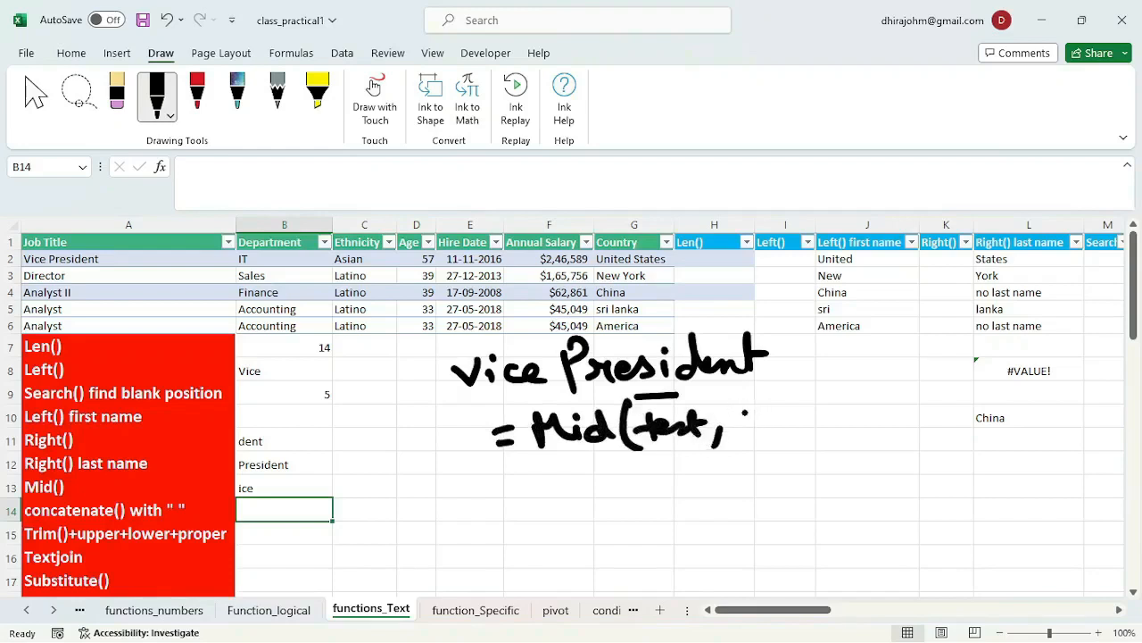
pyautogui.moveTo(752, 408)
pyautogui.mouseDown()
pyautogui.moveTo(734, 428)
pyautogui.moveTo(766, 432)
pyautogui.moveTo(782, 416)
pyautogui.mouseUp()
pyautogui.moveTo(787, 413)
pyautogui.mouseDown()
pyautogui.moveTo(791, 429)
pyautogui.moveTo(800, 411)
pyautogui.mouseUp()
pyautogui.moveTo(800, 426)
pyautogui.mouseDown()
pyautogui.moveTo(829, 409)
pyautogui.moveTo(832, 433)
pyautogui.moveTo(875, 419)
pyautogui.mouseUp()
pyautogui.moveTo(855, 407)
pyautogui.mouseDown()
pyautogui.moveTo(912, 412)
pyautogui.moveTo(950, 398)
pyautogui.moveTo(962, 404)
pyautogui.moveTo(957, 429)
pyautogui.mouseUp()
pyautogui.moveTo(980, 402); pyautogui.dragTo(1013, 407)
pyautogui.moveTo(1032, 373); pyautogui.dragTo(1008, 416)
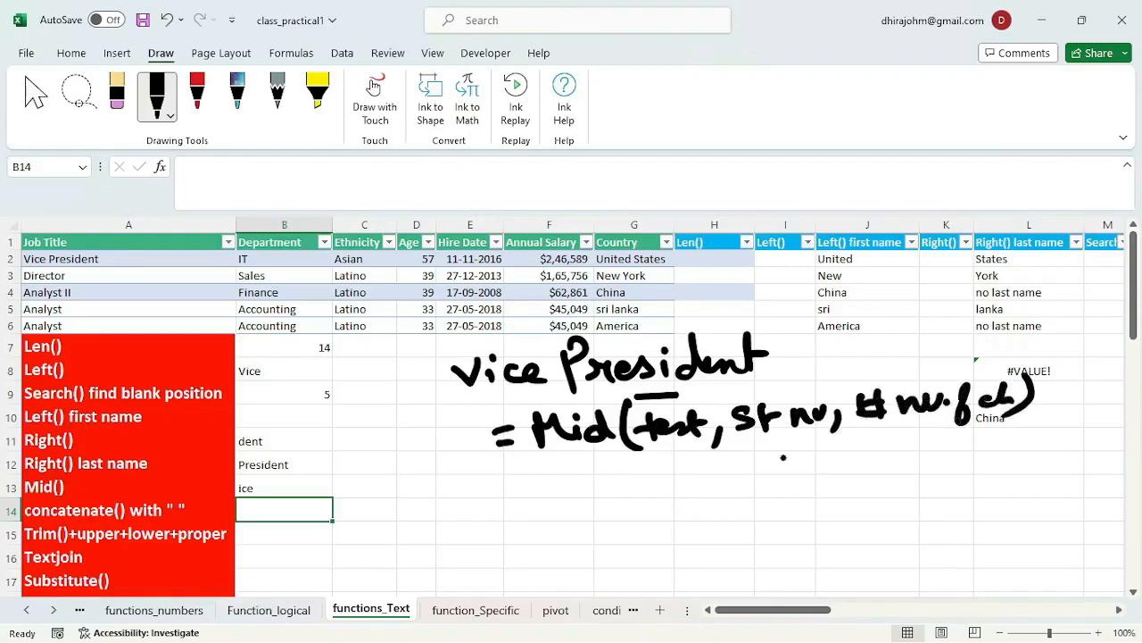
# Underline "st nu" in the ink syntax, mark the space in "Vice President", and write "blsp+1," beneath the start argument
pyautogui.moveTo(760, 447); pyautogui.dragTo(790, 446)
pyautogui.click(556, 381)
pyautogui.moveTo(551, 384); pyautogui.dragTo(566, 383)
pyautogui.moveTo(739, 462)
pyautogui.mouseDown()
pyautogui.moveTo(741, 490)
pyautogui.moveTo(789, 482)
pyautogui.moveTo(807, 496)
pyautogui.moveTo(823, 475)
pyautogui.moveTo(852, 470)
pyautogui.moveTo(841, 491)
pyautogui.mouseUp()
pyautogui.moveTo(862, 455)
pyautogui.mouseDown()
pyautogui.moveTo(864, 484)
pyautogui.moveTo(883, 477)
pyautogui.moveTo(879, 490)
pyautogui.mouseUp()
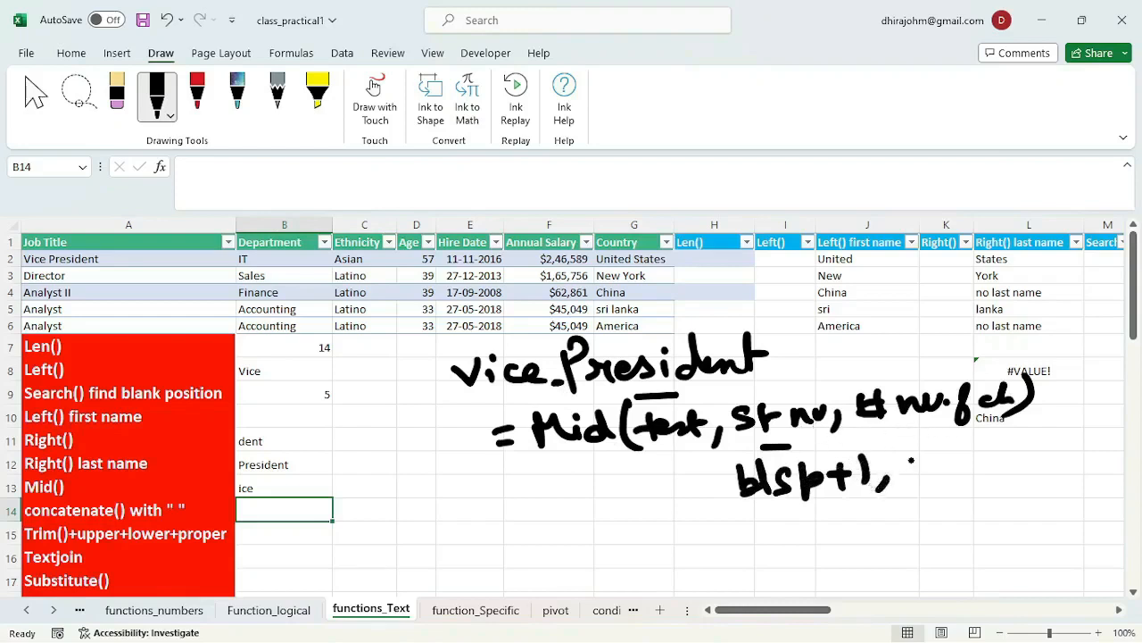
# Add "Len – firstna" in ink as the character count, underline "Vice", and write "= Secondnam.." below
pyautogui.moveTo(909, 444)
pyautogui.mouseDown()
pyautogui.moveTo(903, 473)
pyautogui.moveTo(955, 457)
pyautogui.mouseUp()
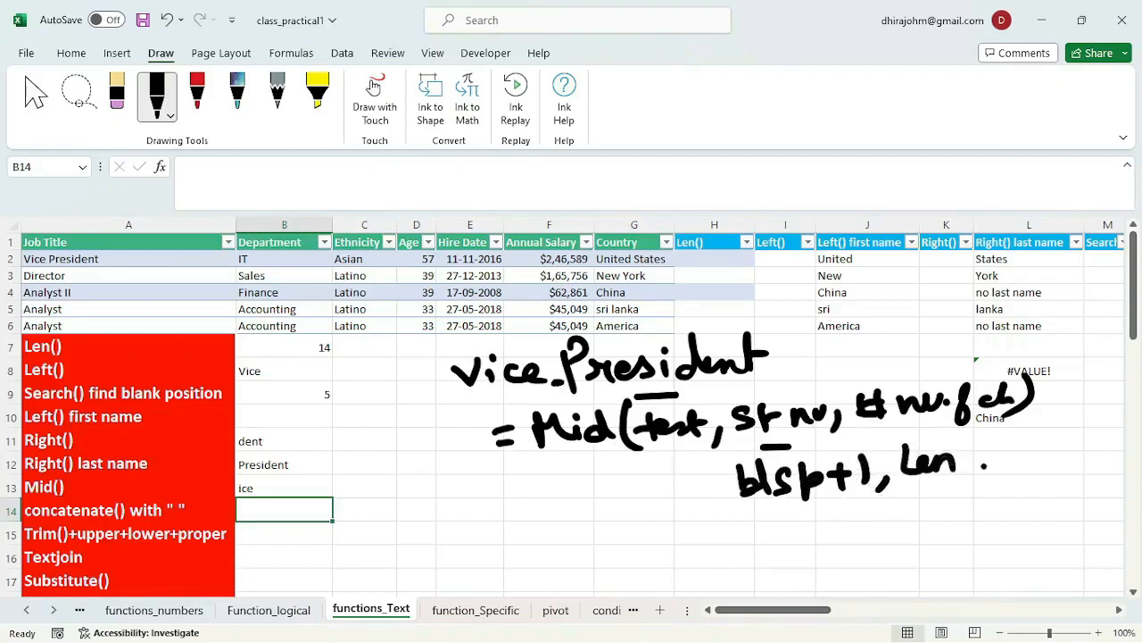
pyautogui.moveTo(966, 461); pyautogui.dragTo(987, 460)
pyautogui.click(885, 455)
pyautogui.hotkey('ctrl', 'z')
pyautogui.moveTo(482, 405); pyautogui.dragTo(559, 386)
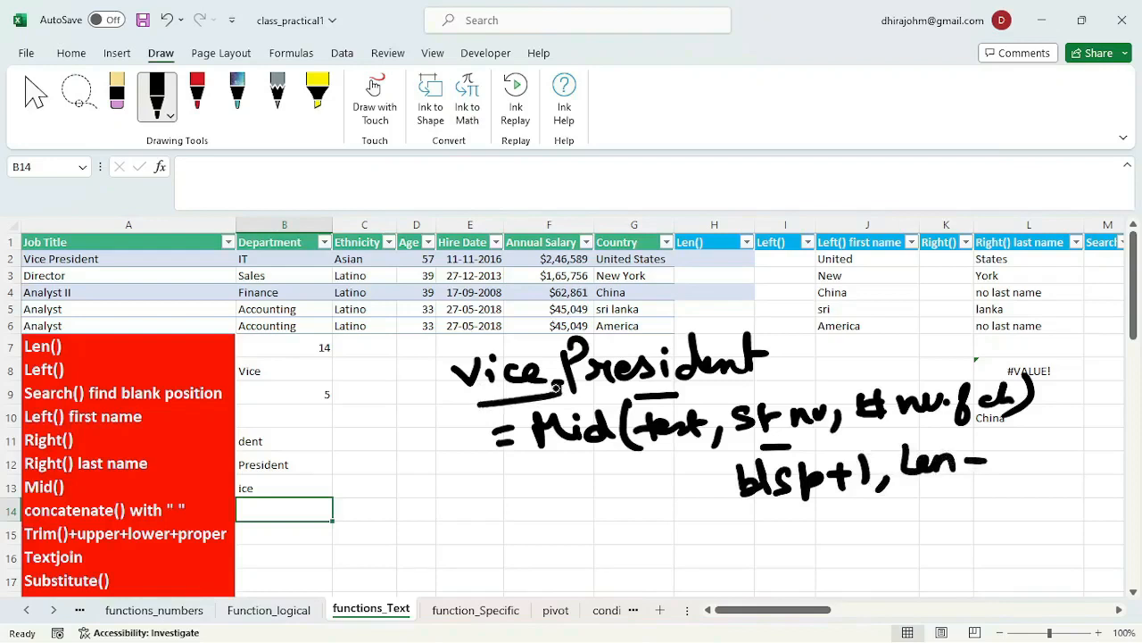
pyautogui.moveTo(1039, 426); pyautogui.dragTo(1014, 471)
pyautogui.moveTo(994, 451)
pyautogui.mouseDown()
pyautogui.moveTo(1017, 446)
pyautogui.moveTo(1122, 476)
pyautogui.mouseUp()
pyautogui.click(1039, 464)
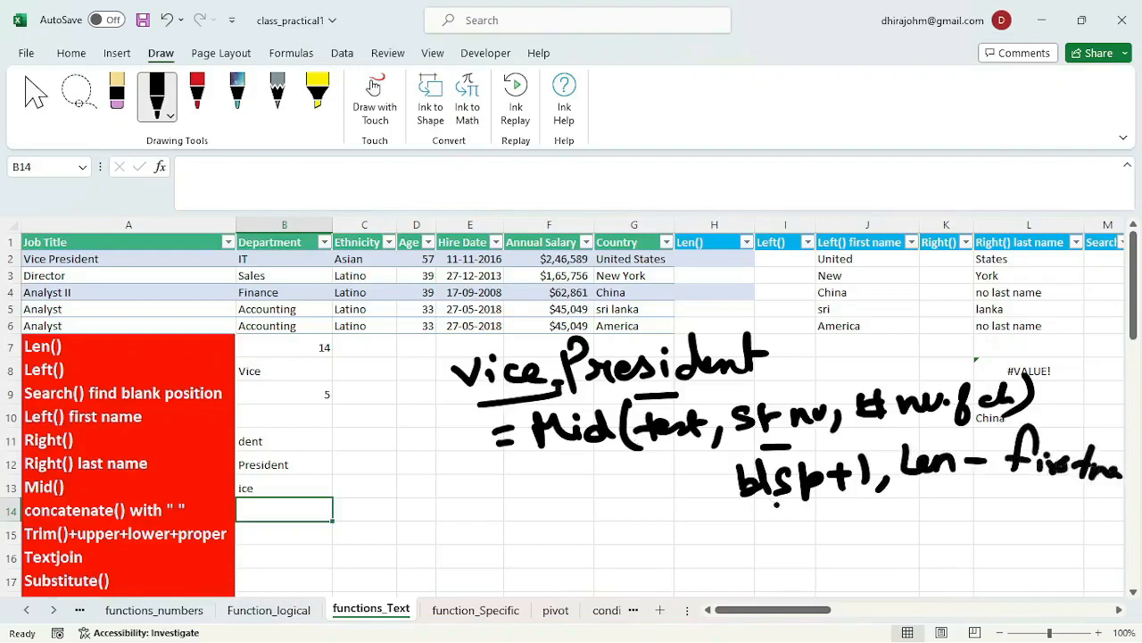
pyautogui.moveTo(579, 539)
pyautogui.mouseDown()
pyautogui.moveTo(605, 536)
pyautogui.moveTo(610, 548)
pyautogui.mouseUp()
pyautogui.moveTo(661, 525)
pyautogui.mouseDown()
pyautogui.moveTo(656, 533)
pyautogui.moveTo(694, 538)
pyautogui.moveTo(895, 532)
pyautogui.mouseUp()
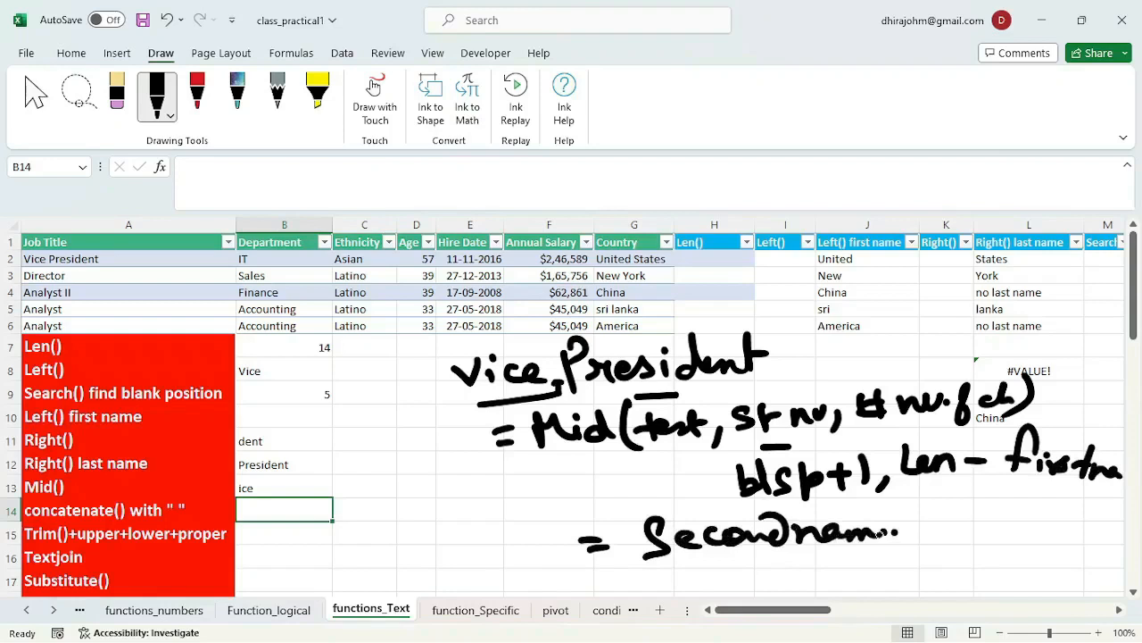
pyautogui.press('Escape')
# Start a new MID formula in B13 with A2 as its text, replacing the cell's existing formula
pyautogui.click(287, 488)
pyautogui.write('=')
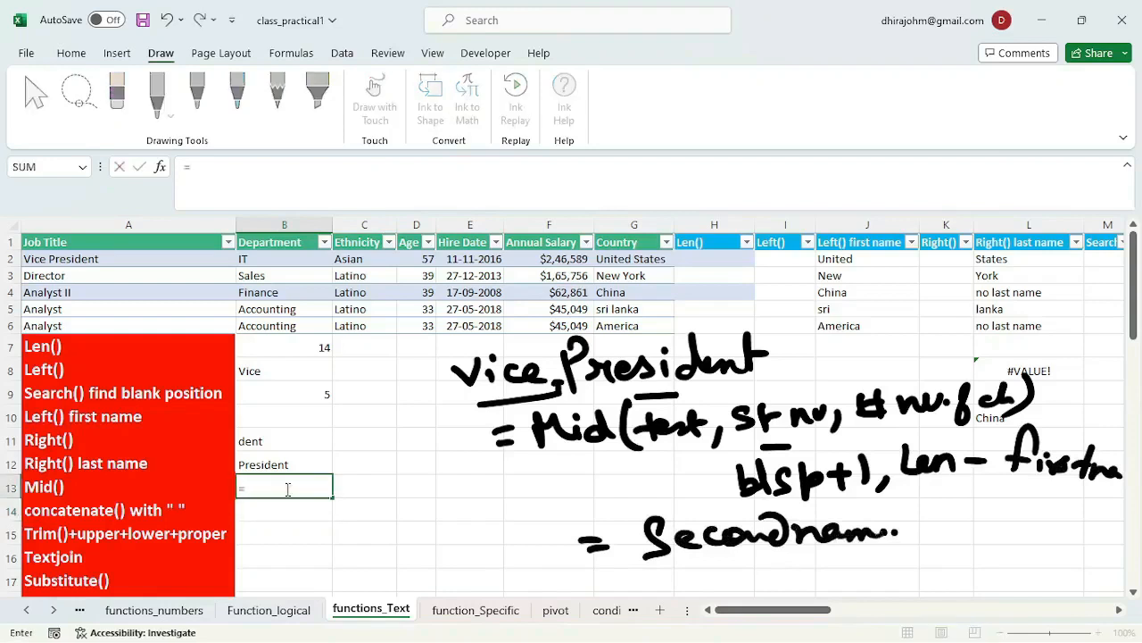
pyautogui.write('mid')
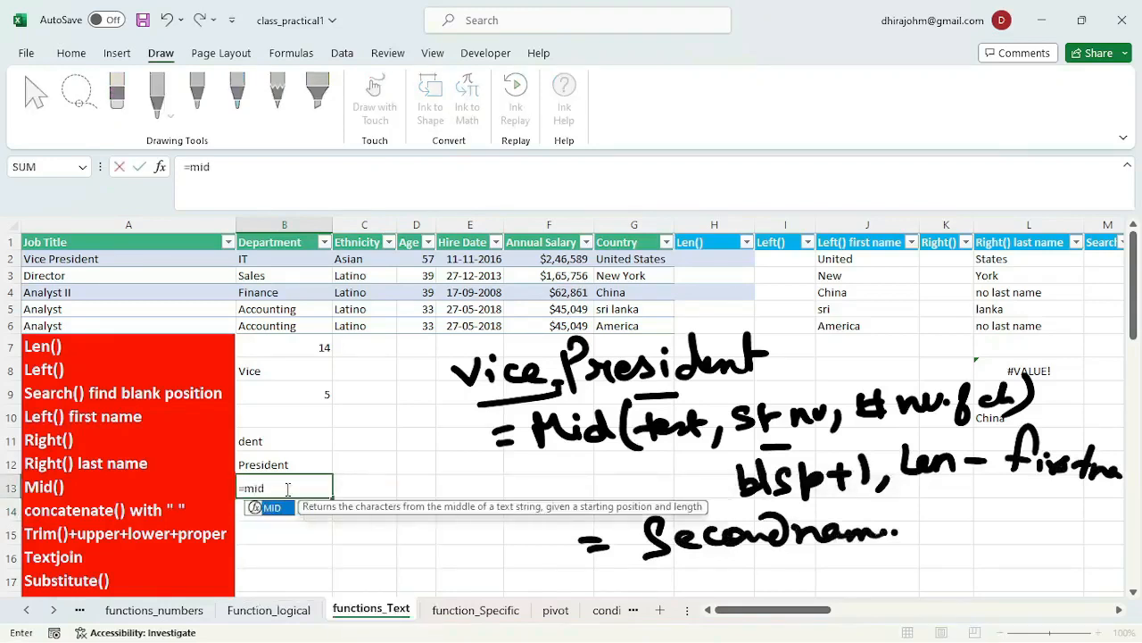
pyautogui.press('Tab')
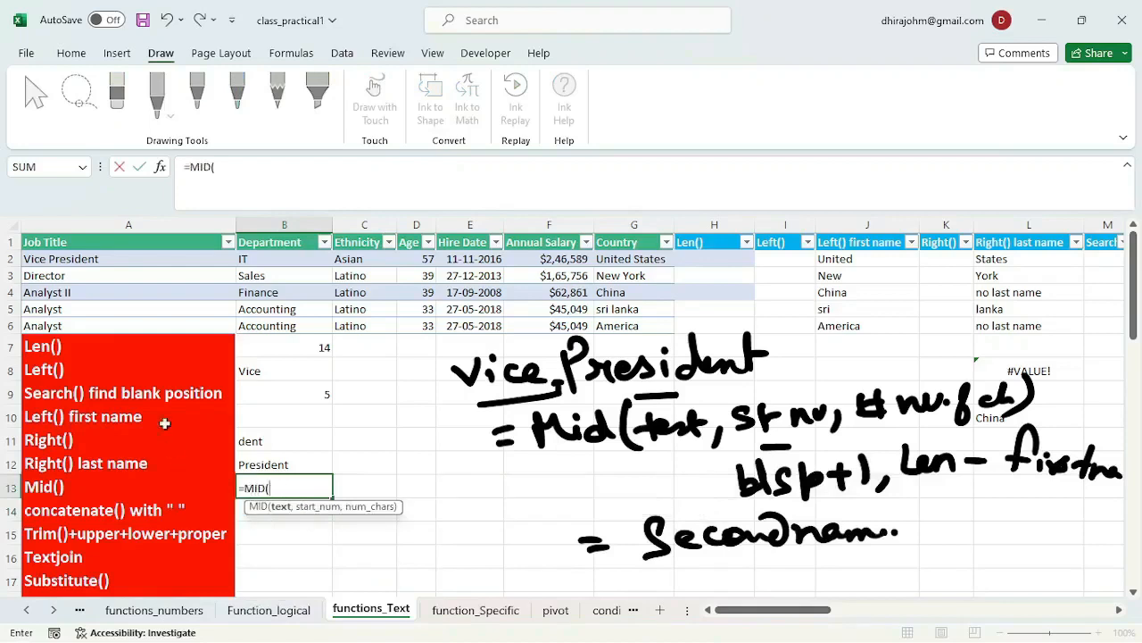
pyautogui.click(92, 258)
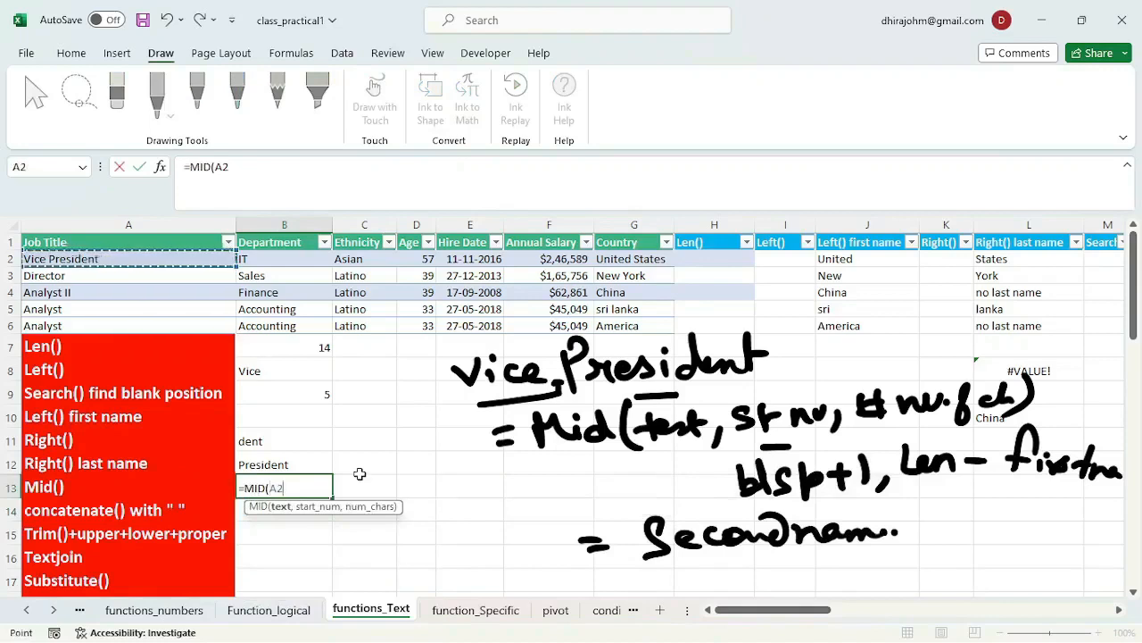
pyautogui.write(',')
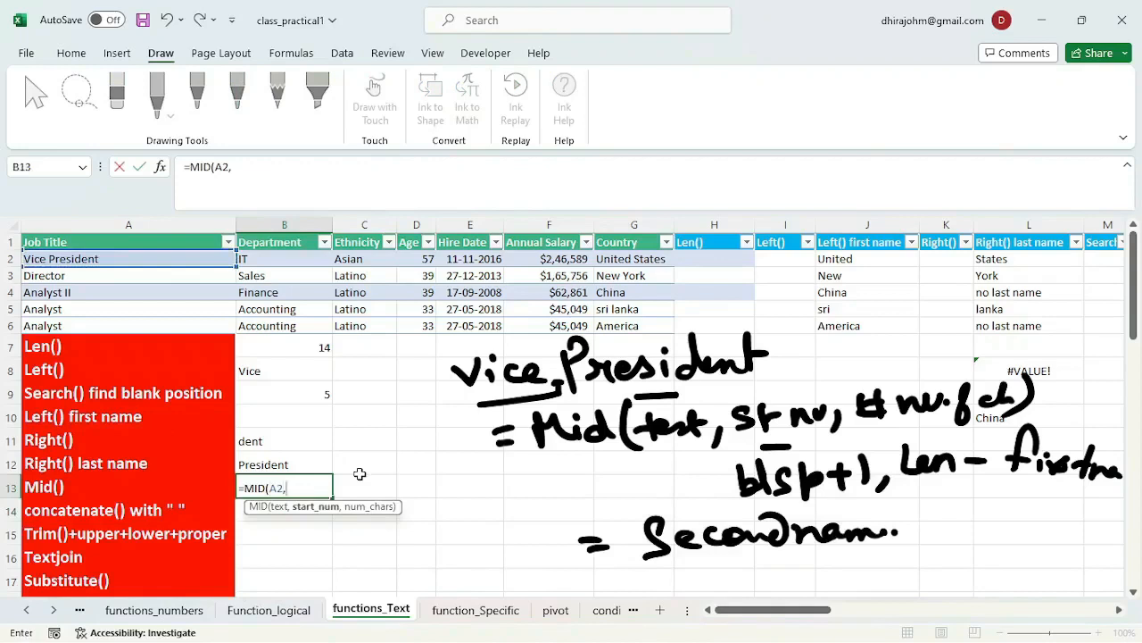
# Set the start position in B13's MID formula to SEARCH(" ",A2)+1
pyautogui.write('search')
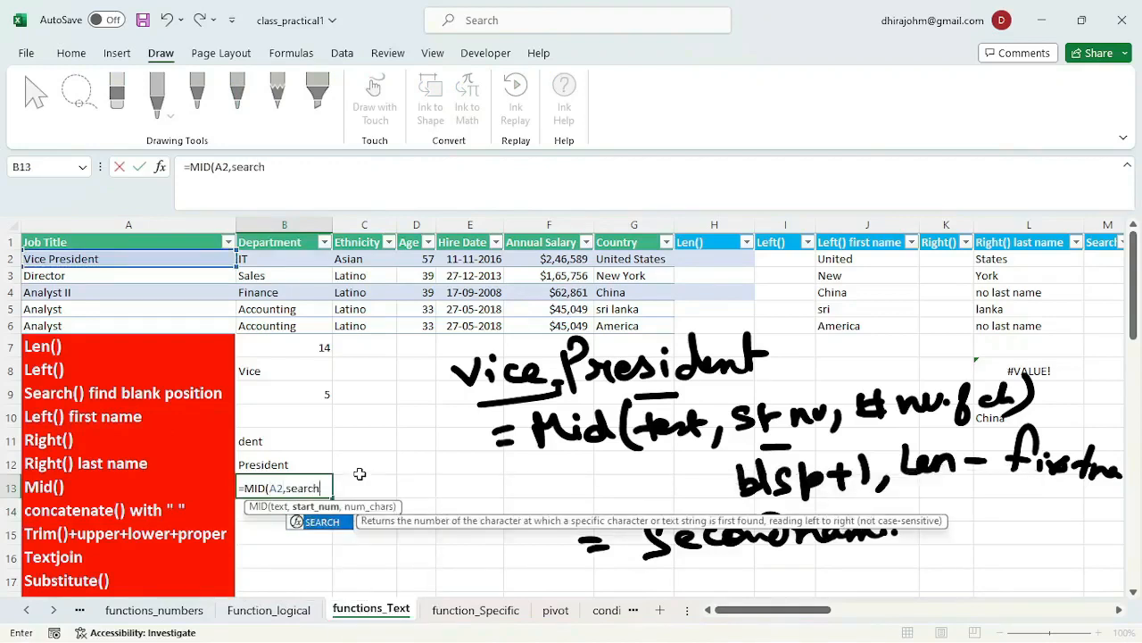
pyautogui.write('(')
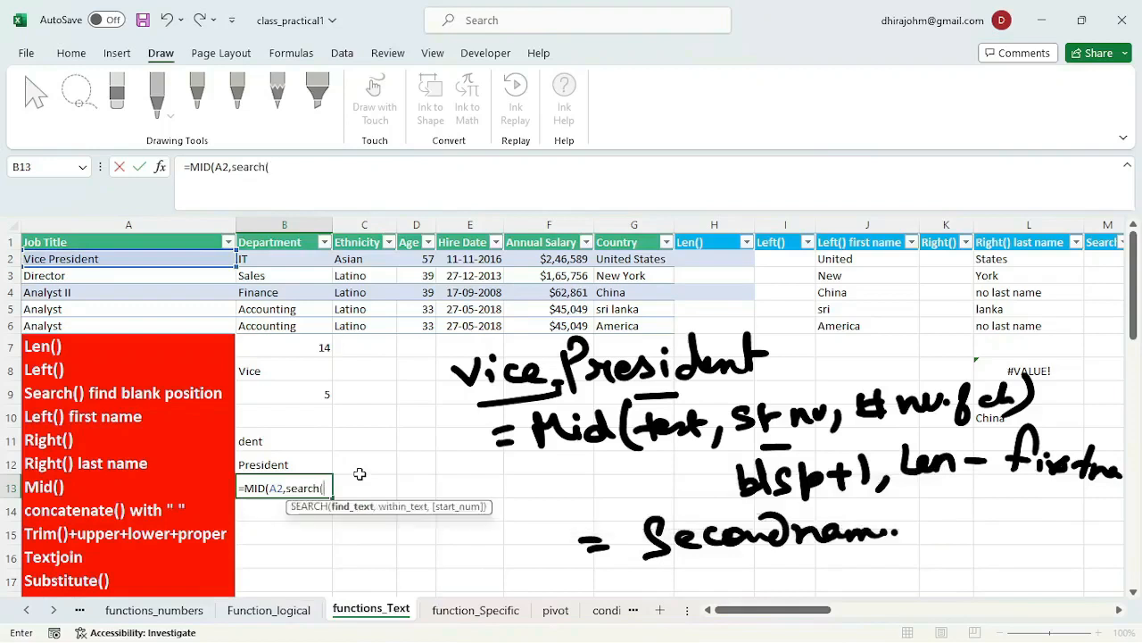
pyautogui.write('" ",')
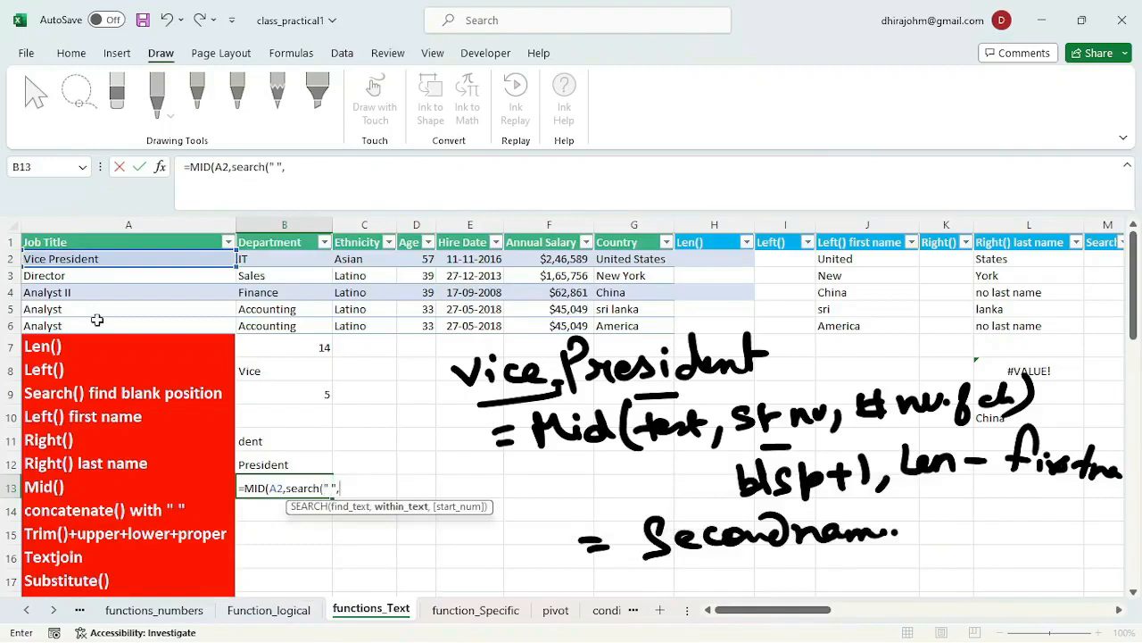
pyautogui.click(115, 257)
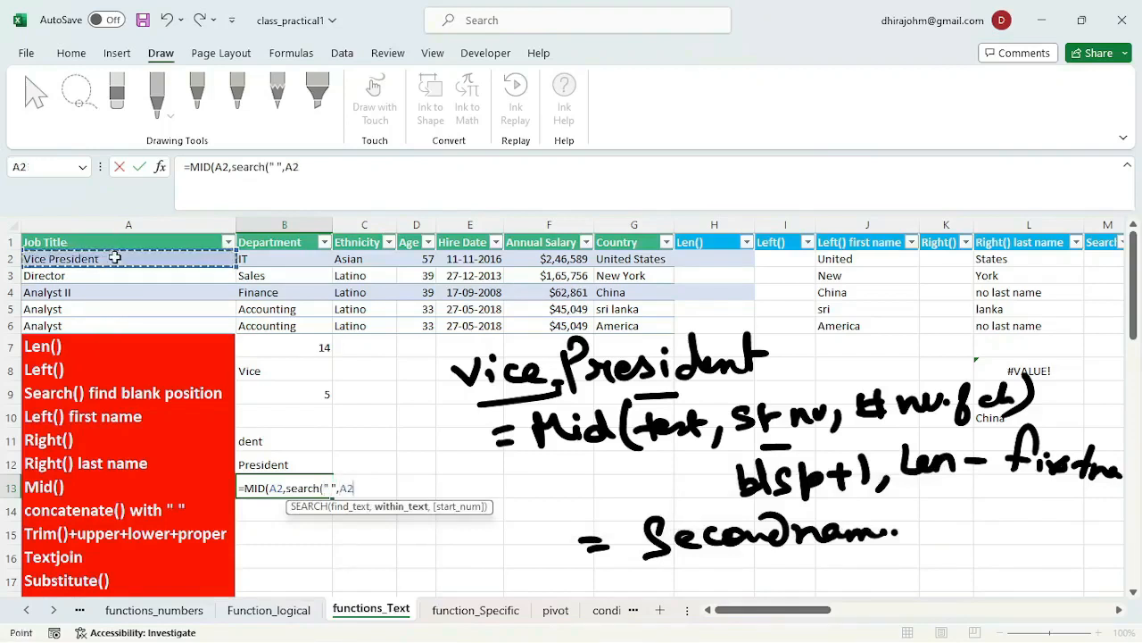
pyautogui.write(')')
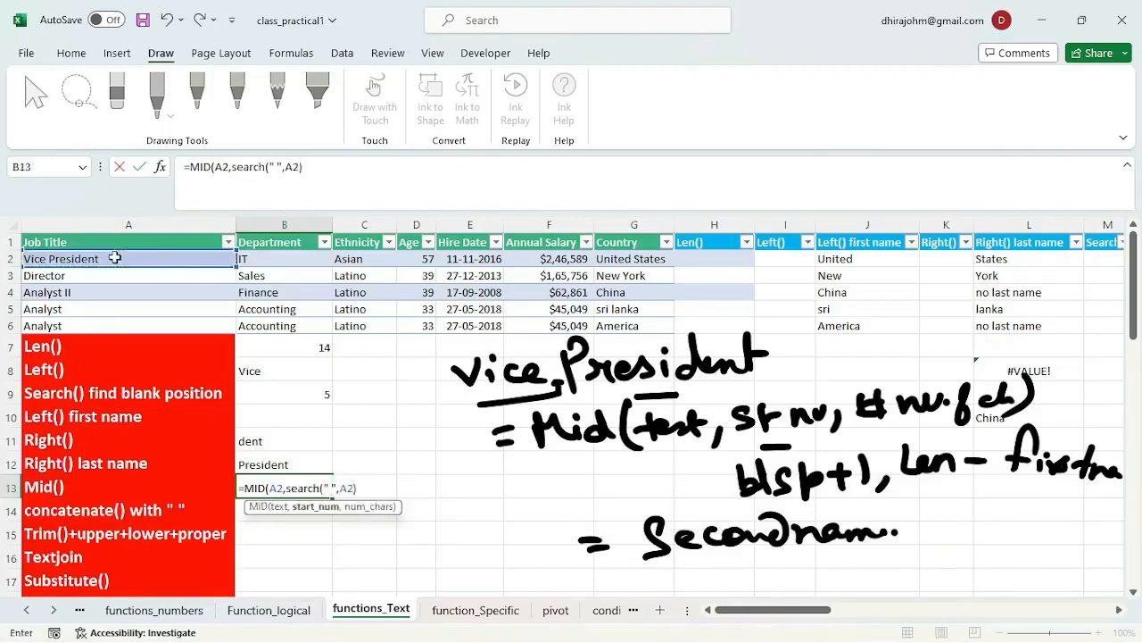
pyautogui.write('+1,')
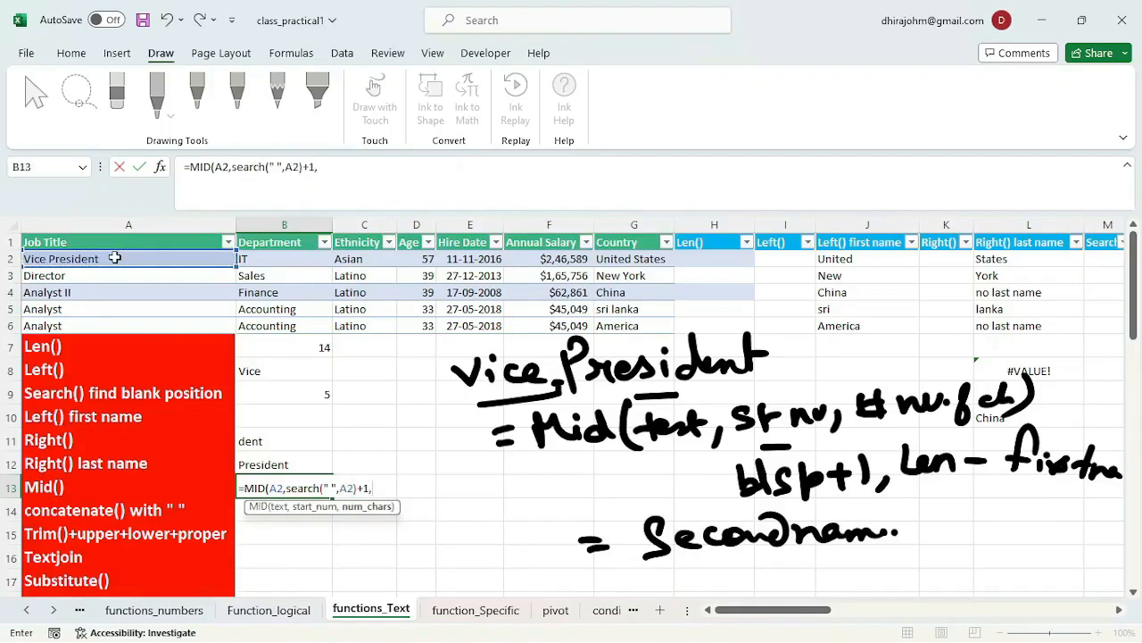
# Complete B13's MID formula with LEN(A2)-SEARCH(" ",A2) as the number of characters
pyautogui.write('len')
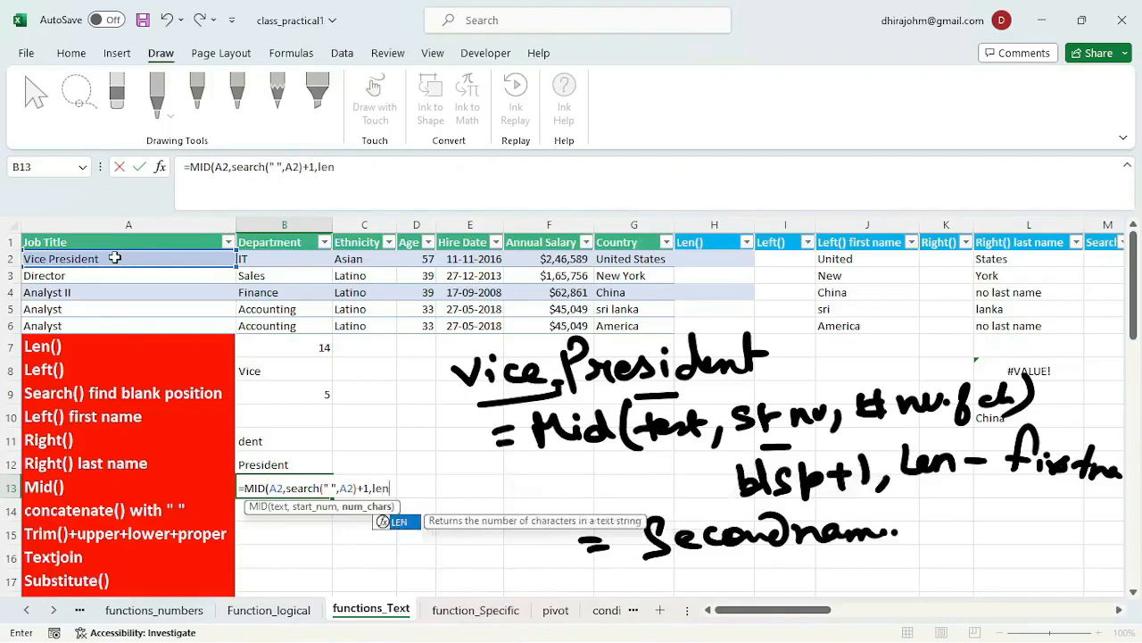
pyautogui.write('(')
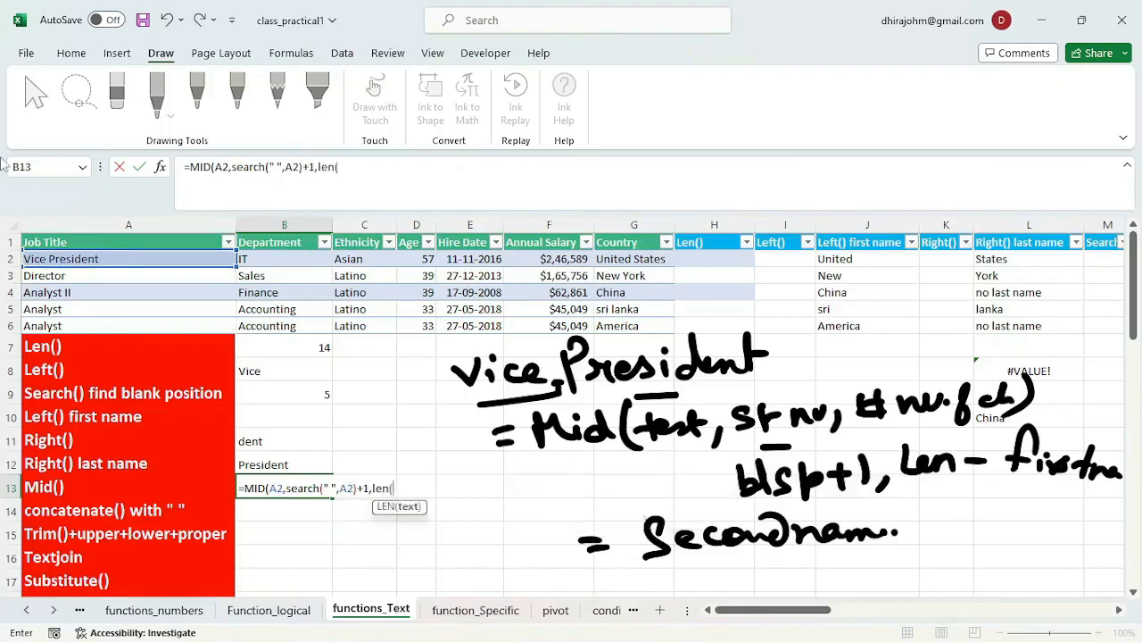
pyautogui.click(106, 259)
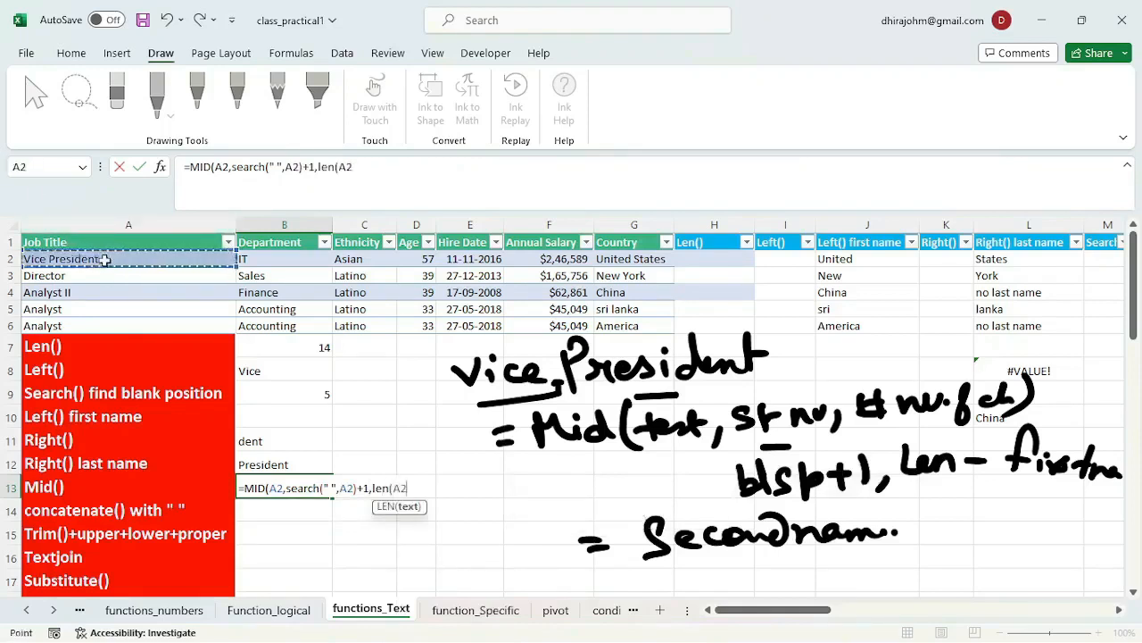
pyautogui.write(')')
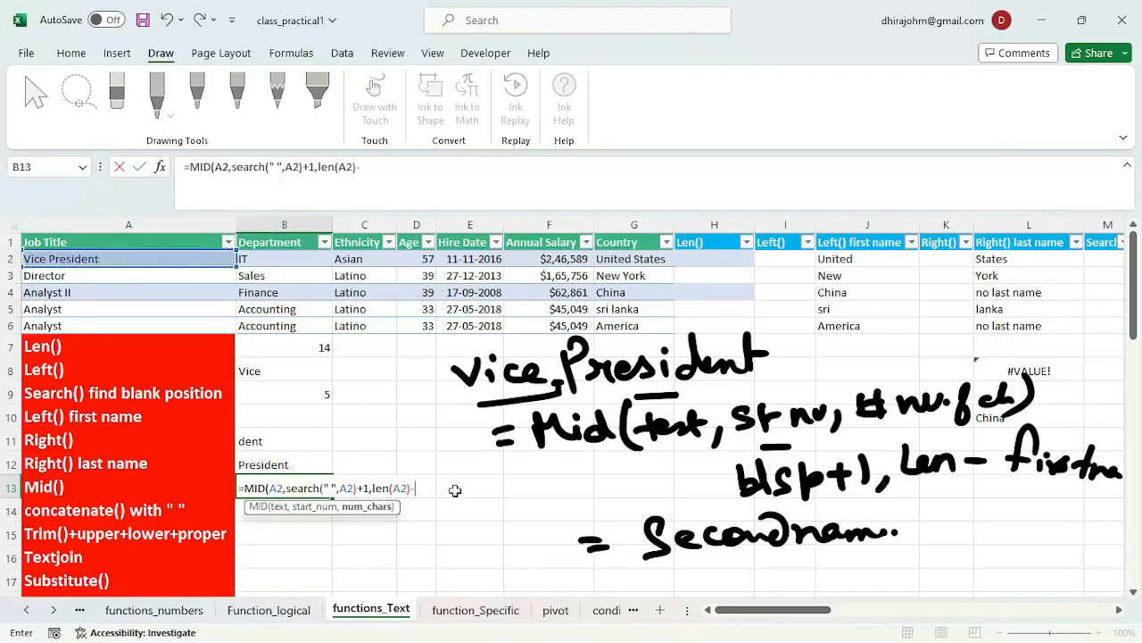
pyautogui.write('-search')
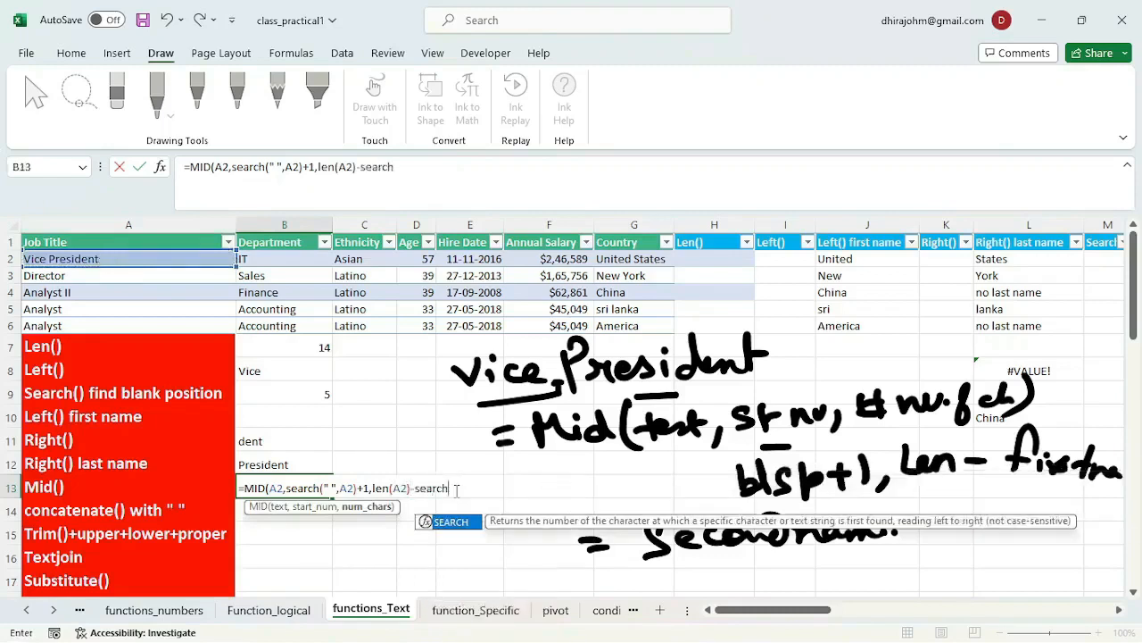
pyautogui.write('(')
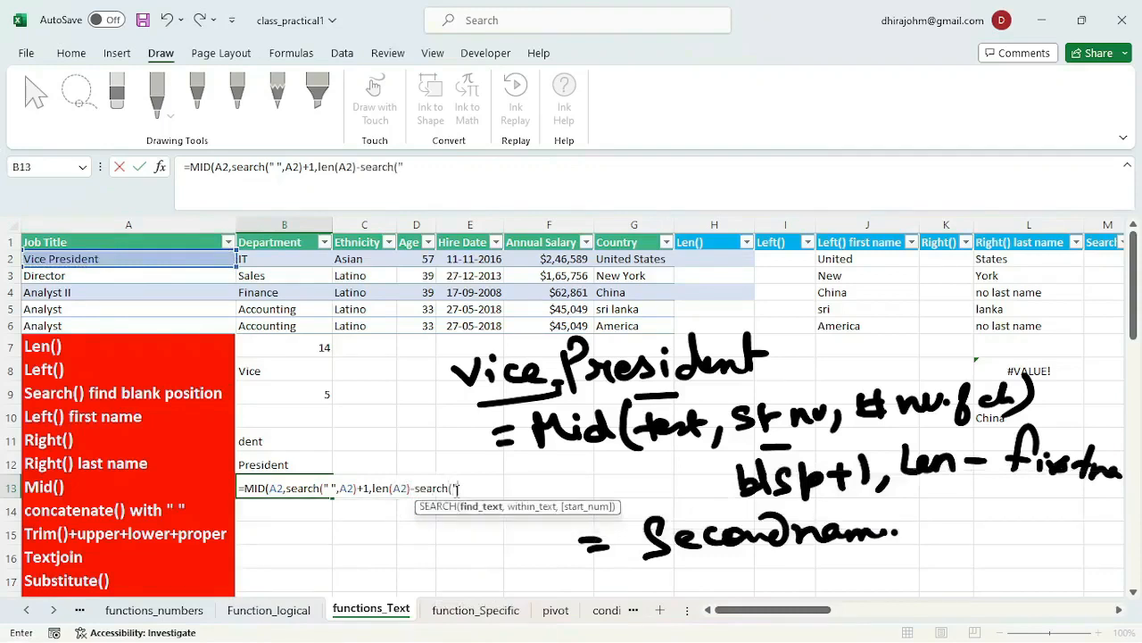
pyautogui.write('" ",')
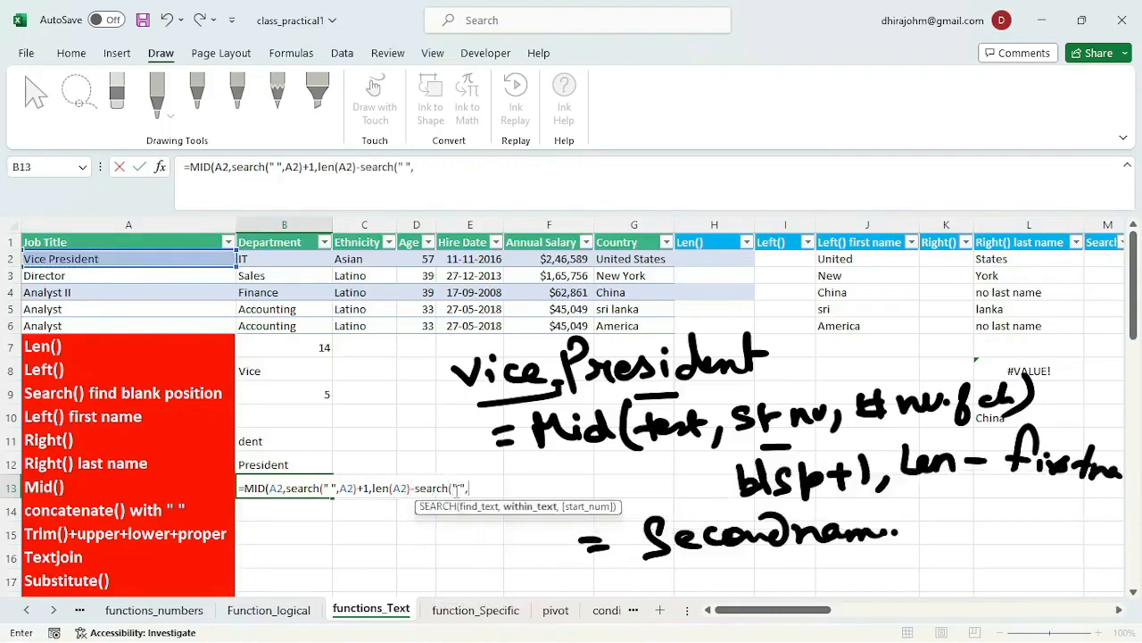
pyautogui.click(92, 258)
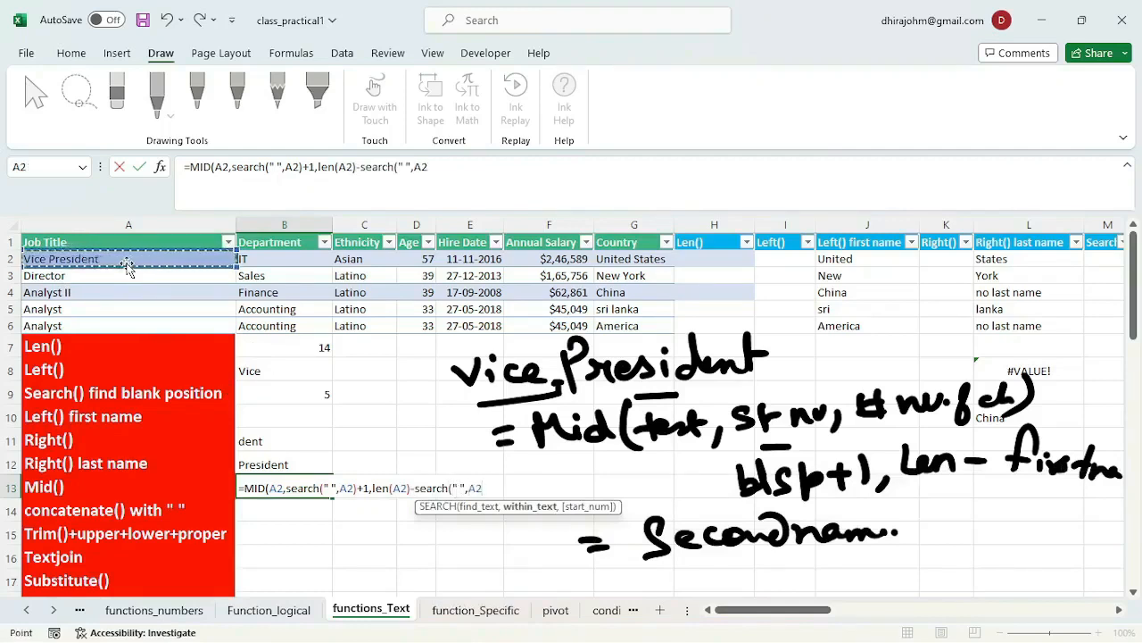
pyautogui.write(')')
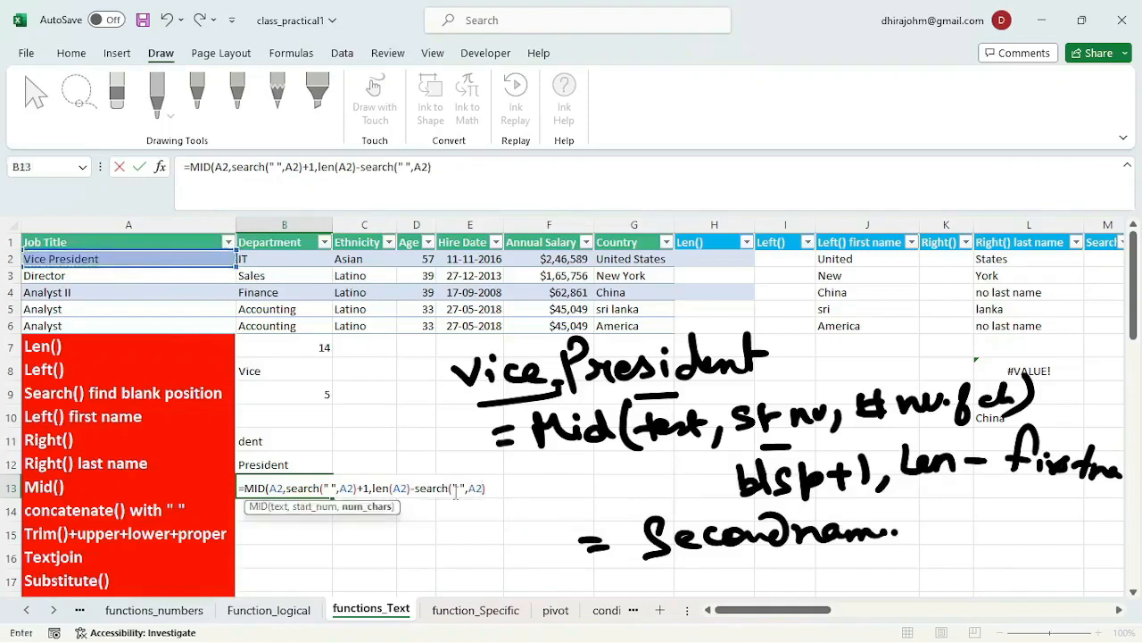
pyautogui.write(')')
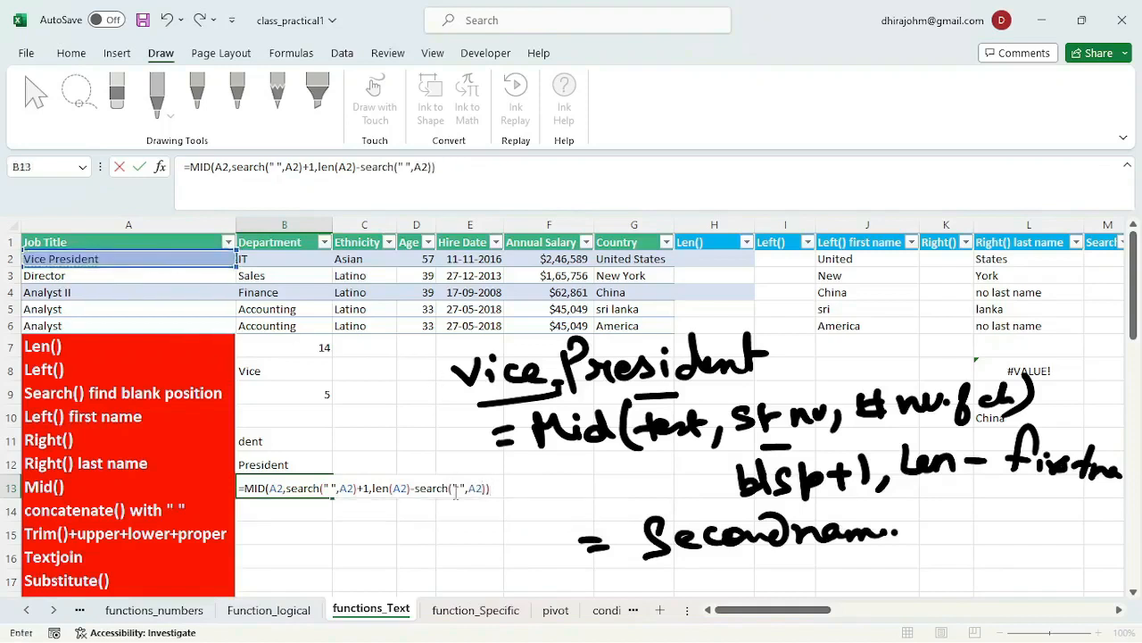
pyautogui.press('Return')
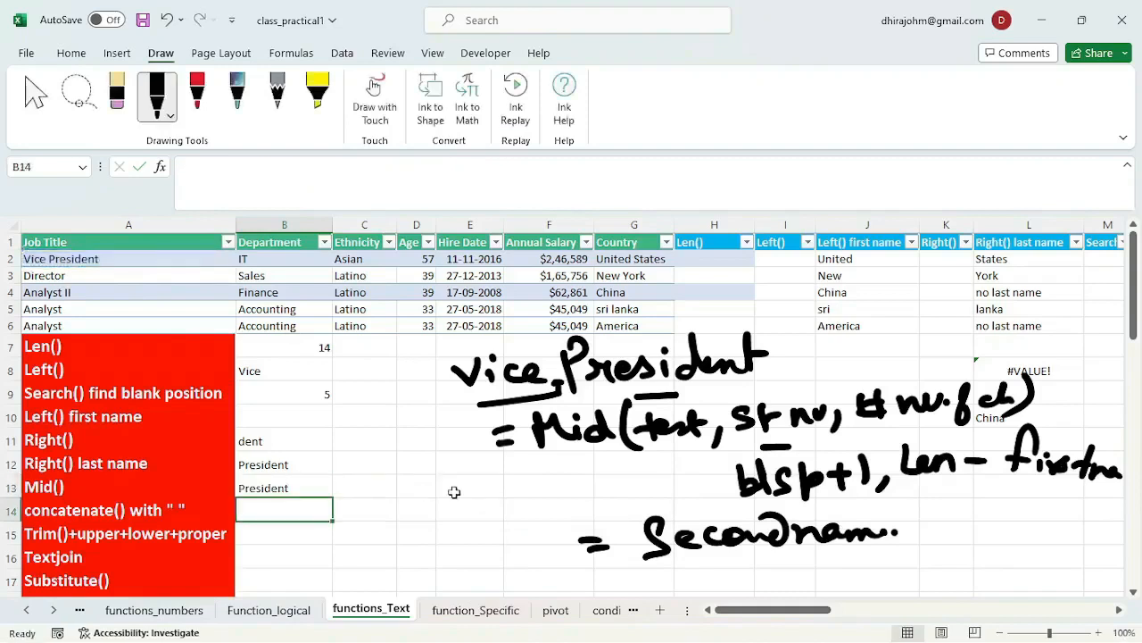
# Enter =CONCATENATE(A2&"-"&B2) in B14 to join the job title and department with a hyphen
pyautogui.click(281, 488)
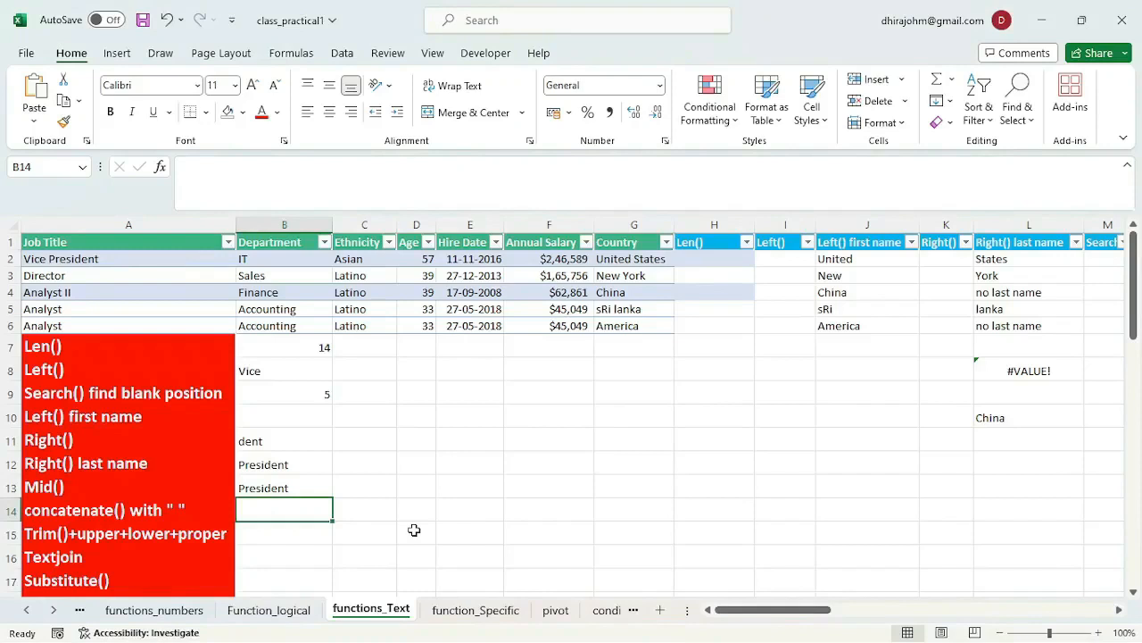
pyautogui.write('=conc')
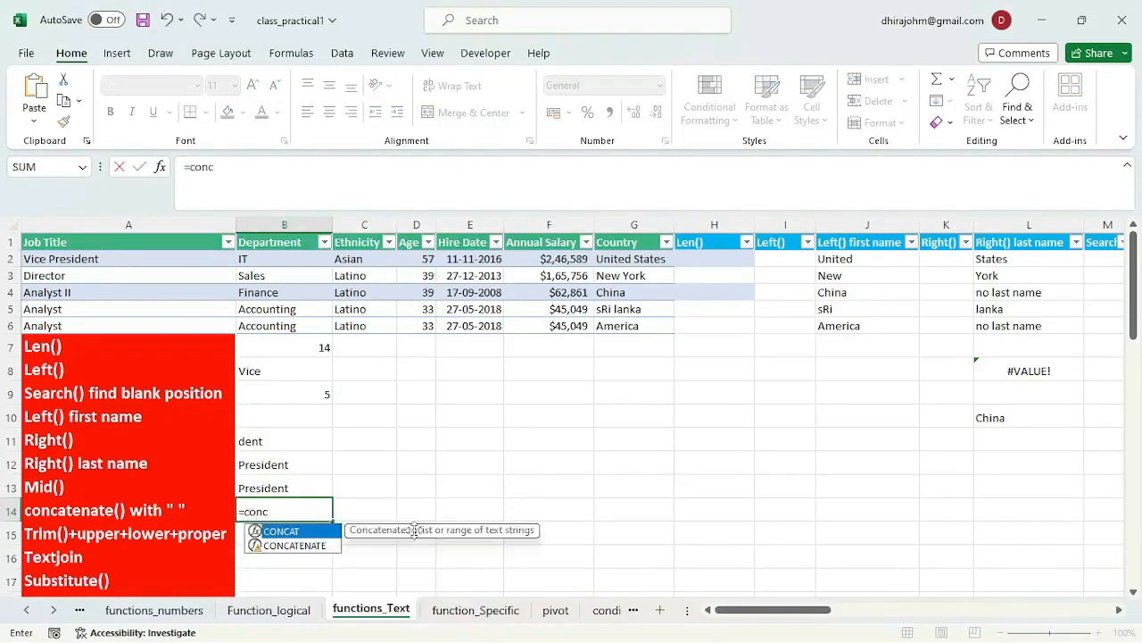
pyautogui.press('Down')
pyautogui.press('Tab')
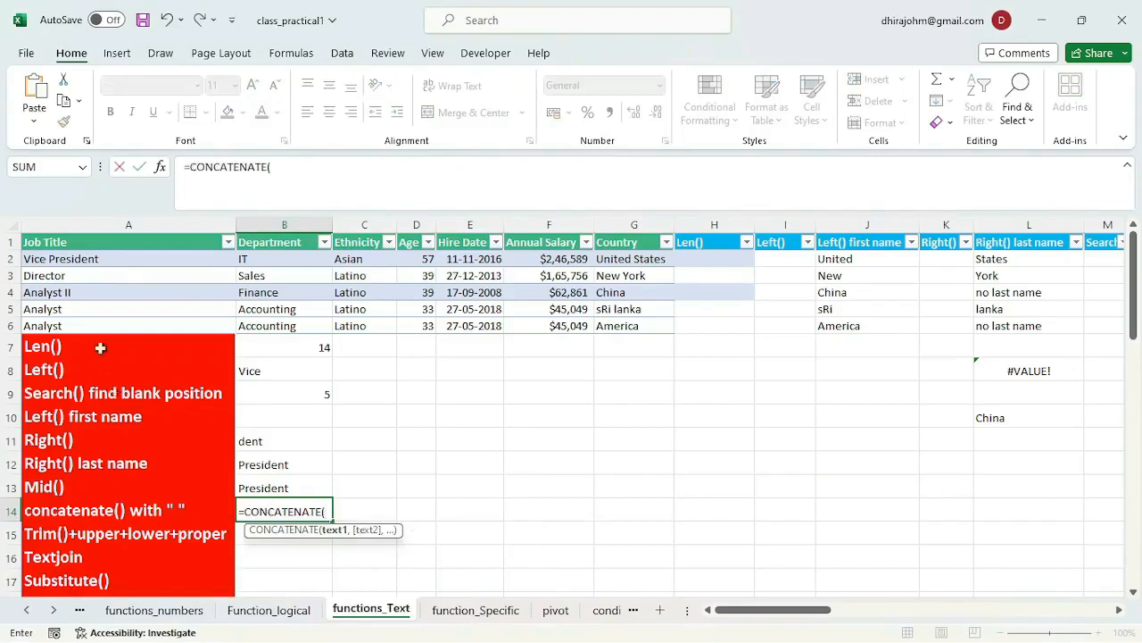
pyautogui.click(104, 259)
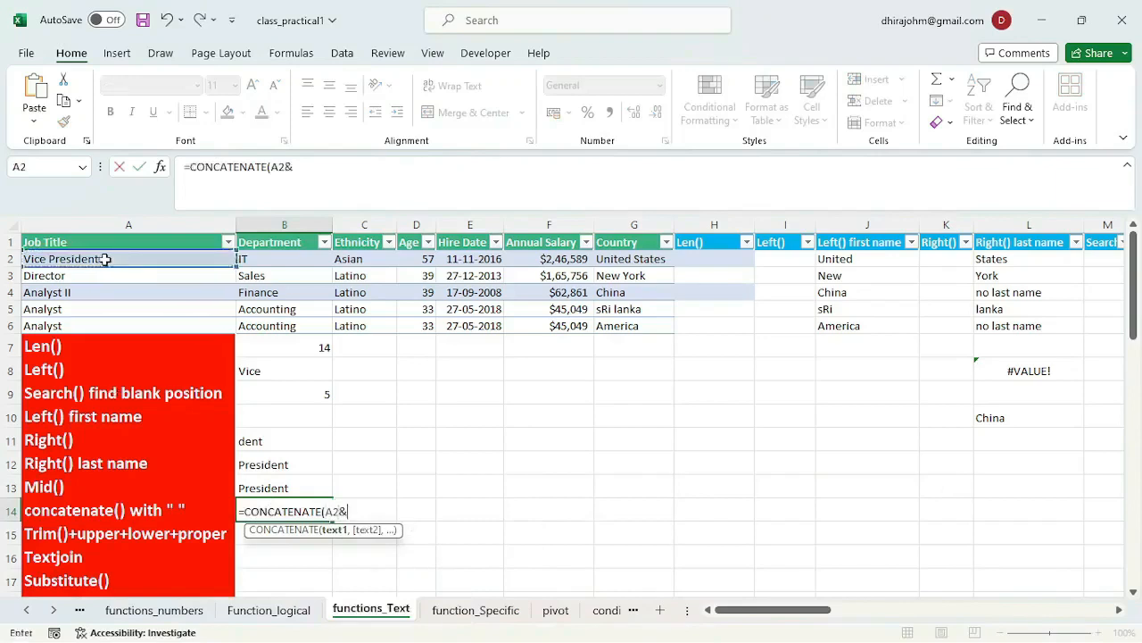
pyautogui.write('&" "&')
pyautogui.click(260, 258)
pyautogui.write(')')
pyautogui.press('Return')
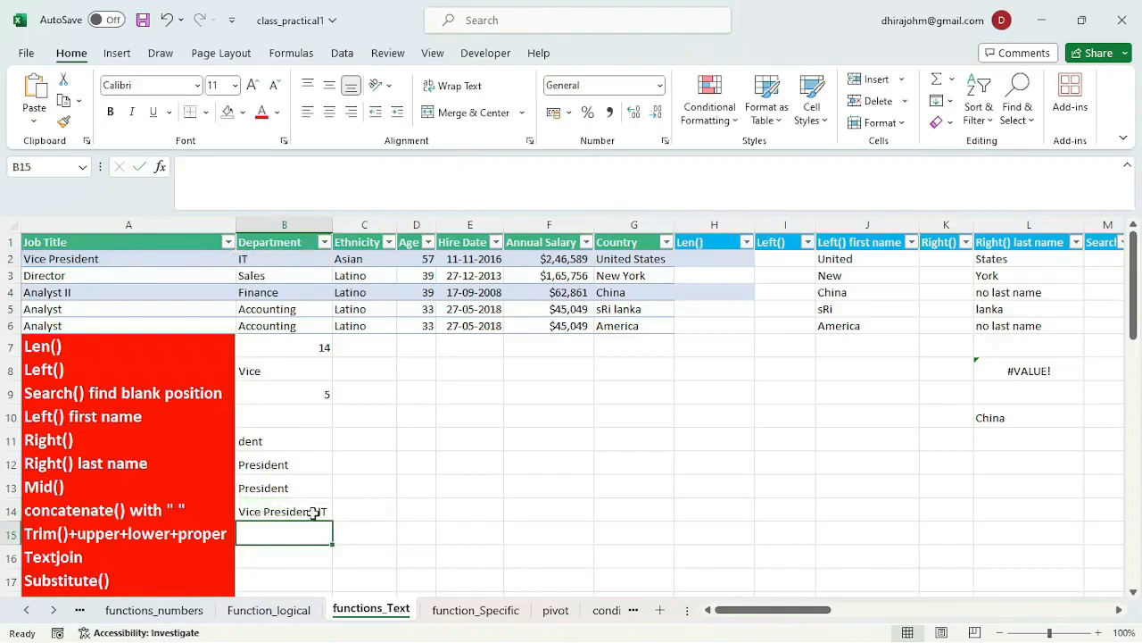
# Enter =TEXTJOIN("-",TRUE,A2:B2) in B16 and compare it with the CONCATENATE formula in B14
pyautogui.click(281, 560)
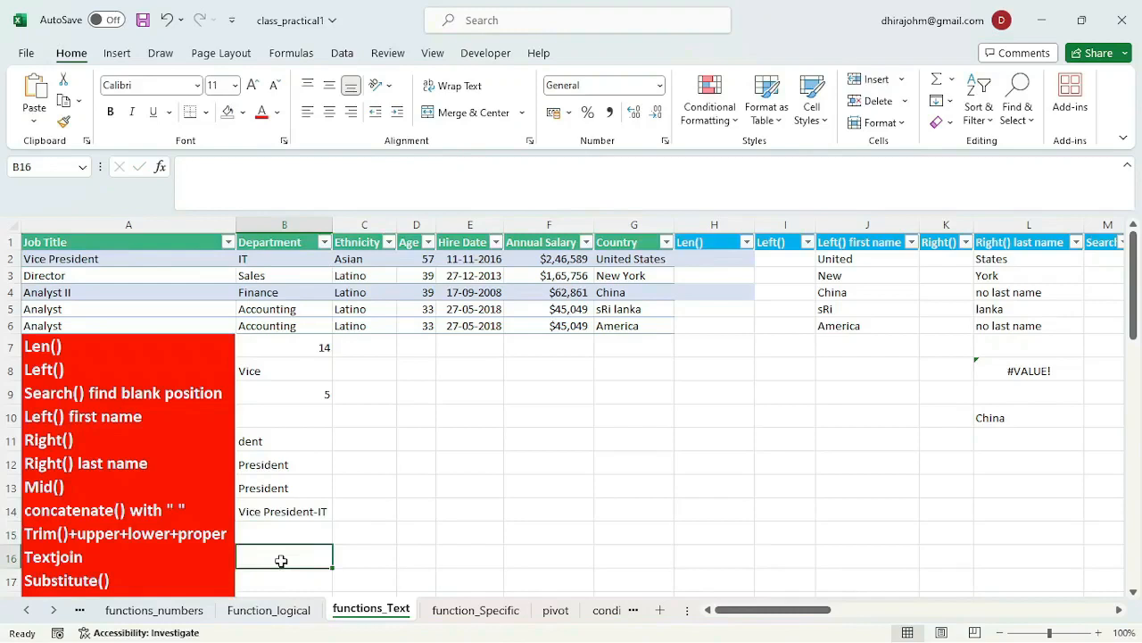
pyautogui.write('=')
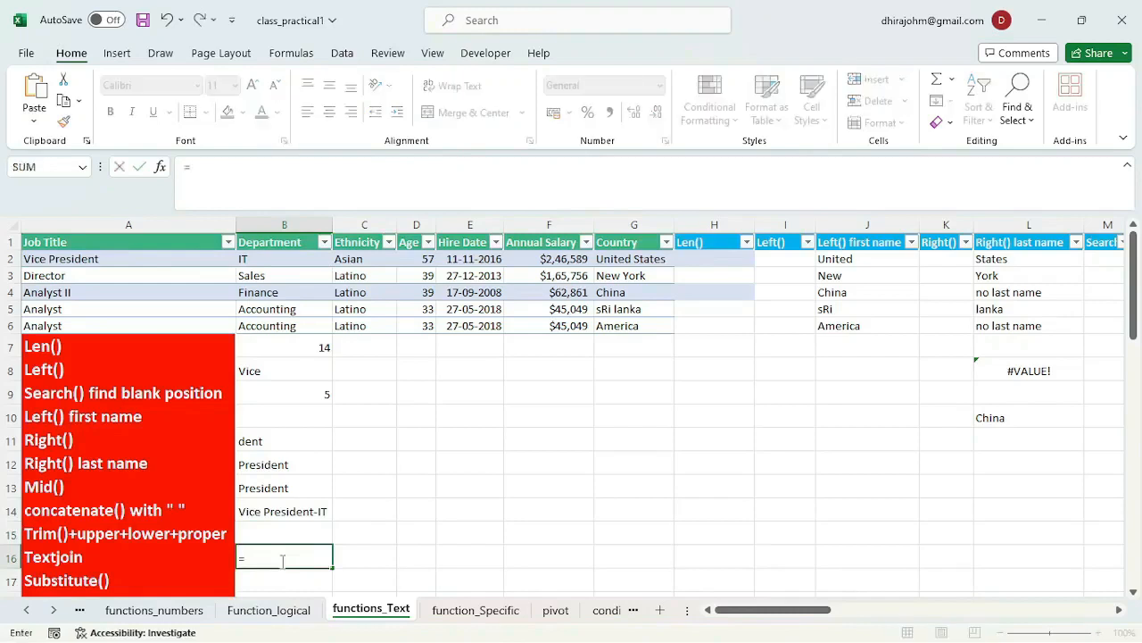
pyautogui.write('textjo')
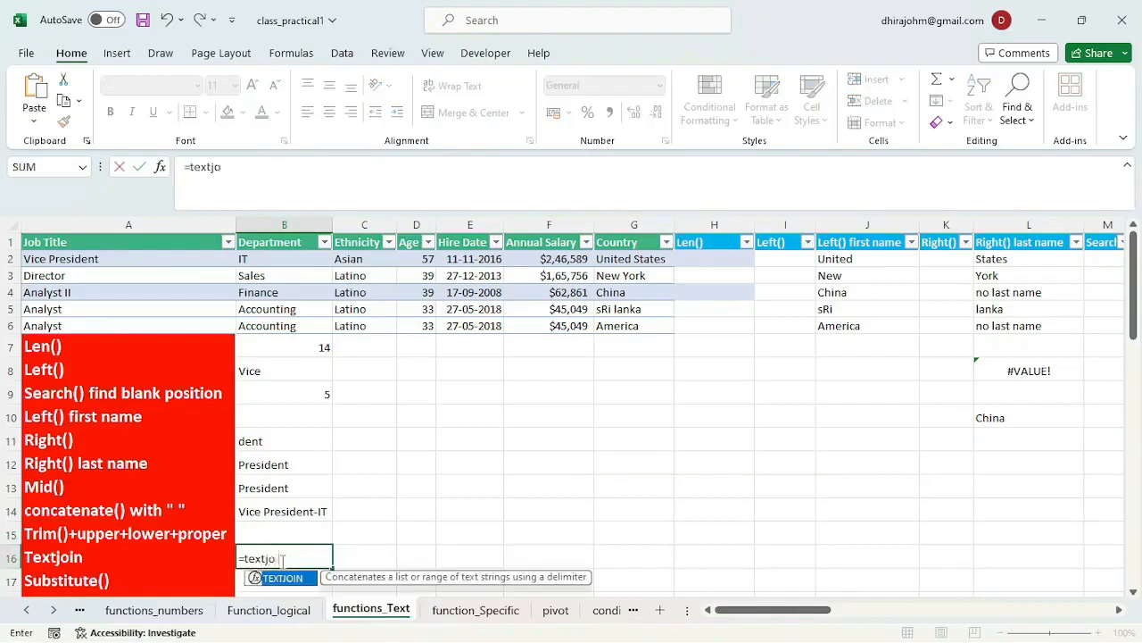
pyautogui.press('Tab')
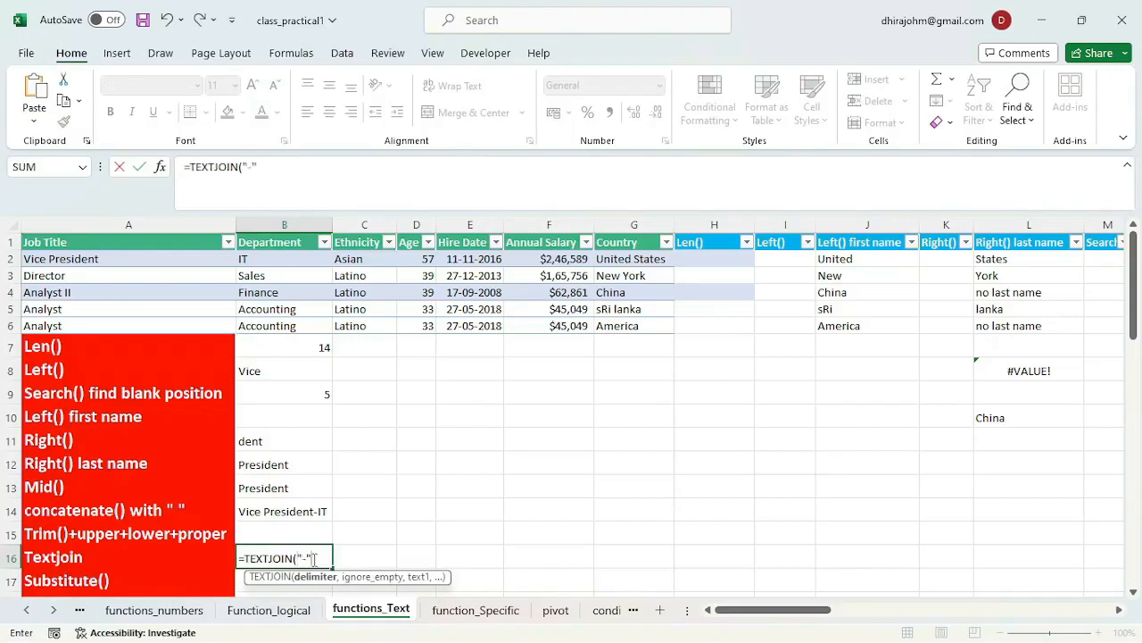
pyautogui.write('"-",t')
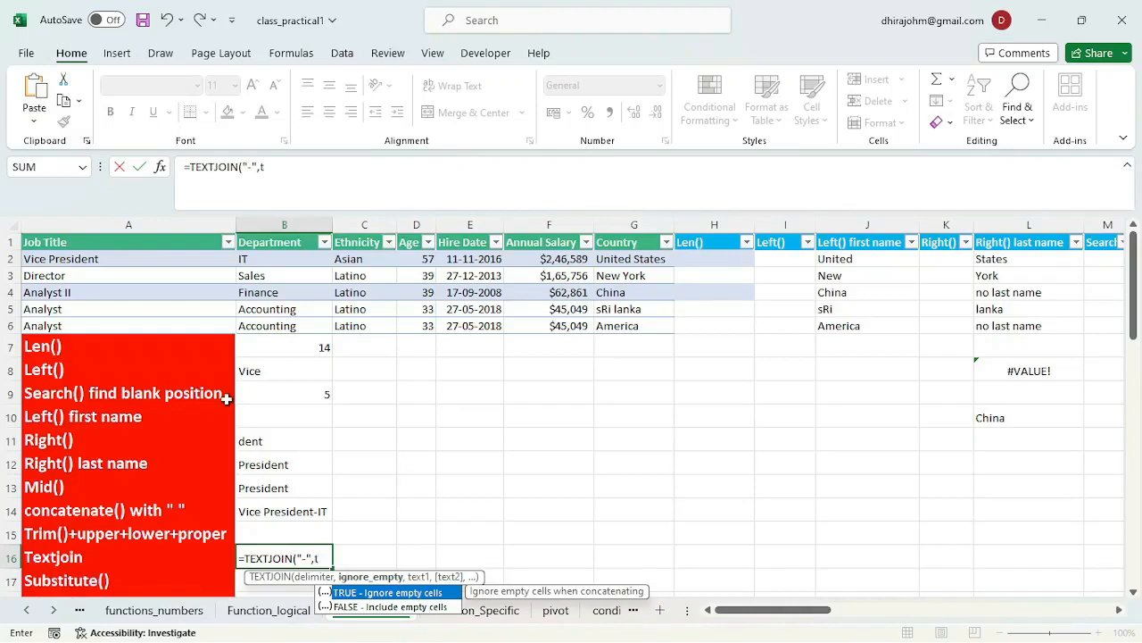
pyautogui.write('rue,')
pyautogui.moveTo(181, 258); pyautogui.dragTo(255, 256)
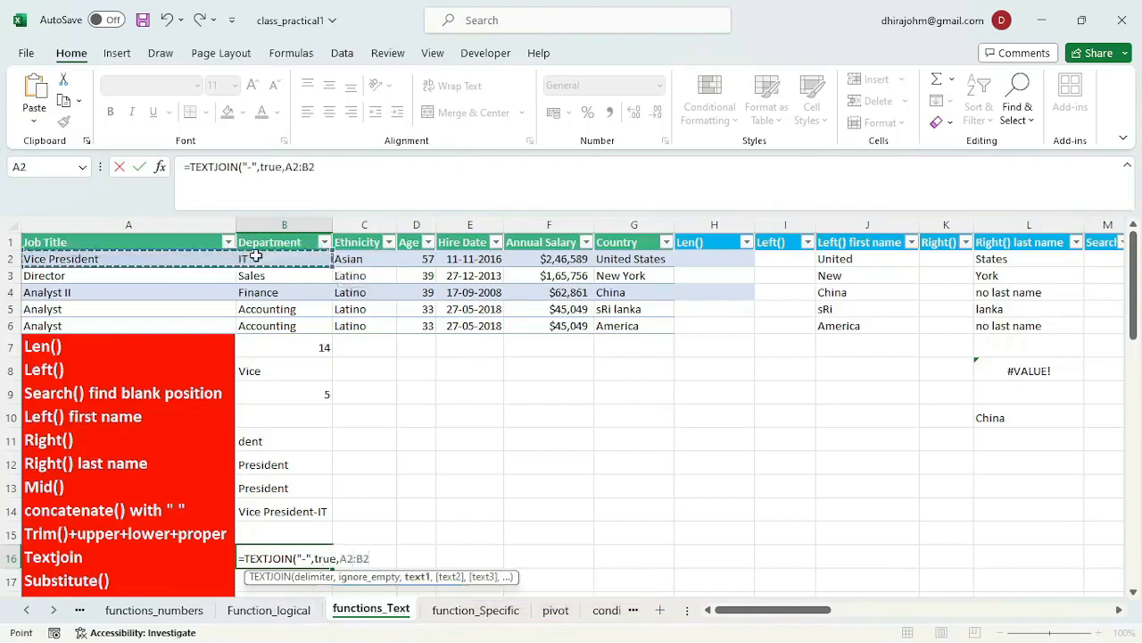
pyautogui.write(')')
pyautogui.press('Return')
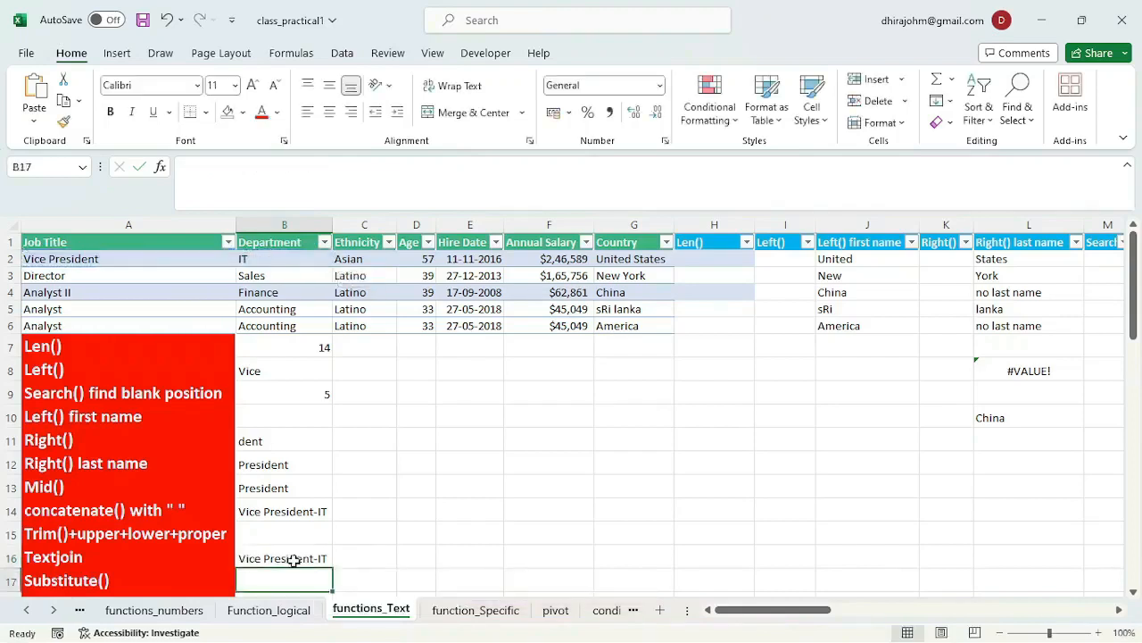
pyautogui.click(293, 560)
pyautogui.click(261, 513)
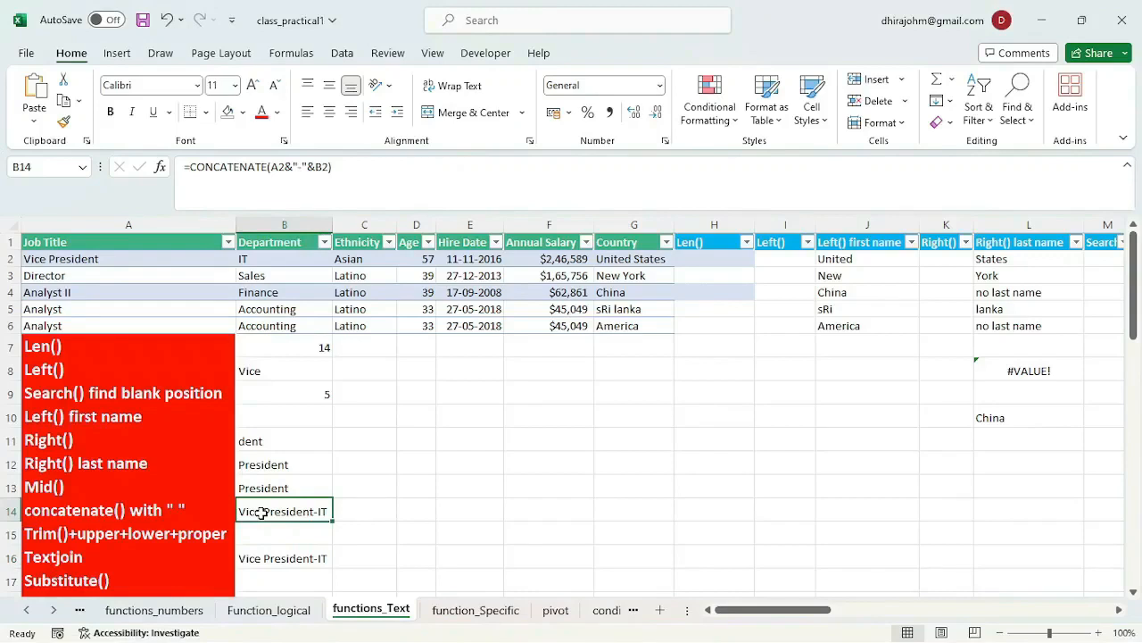
# Insert extra spaces between "New" and "York" in the country cell G3
pyautogui.click(278, 535)
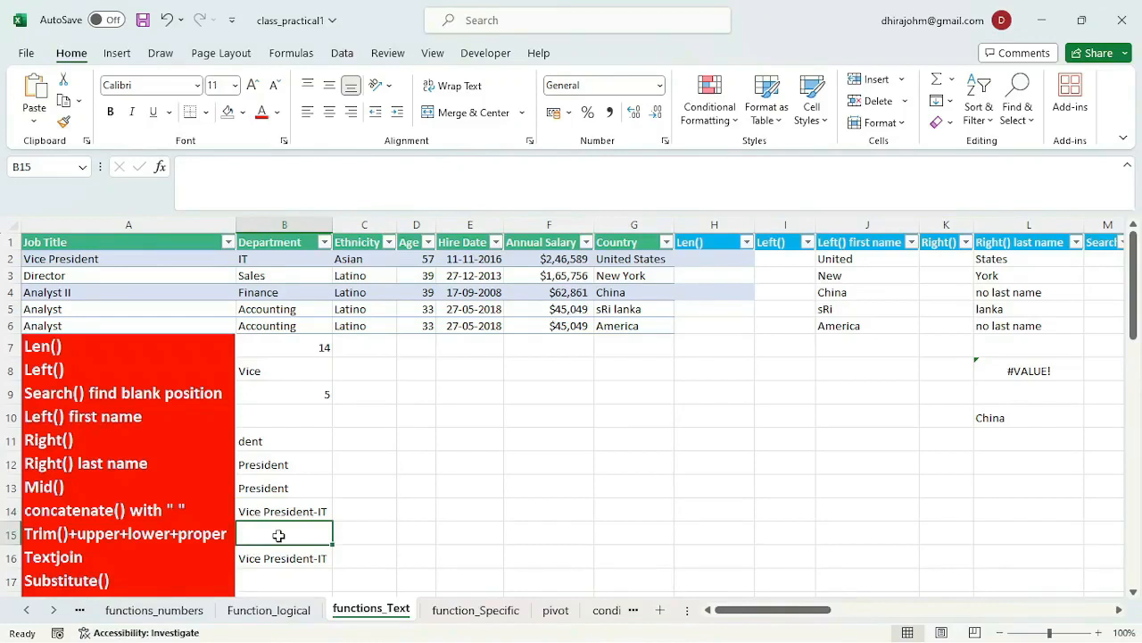
pyautogui.click(622, 277)
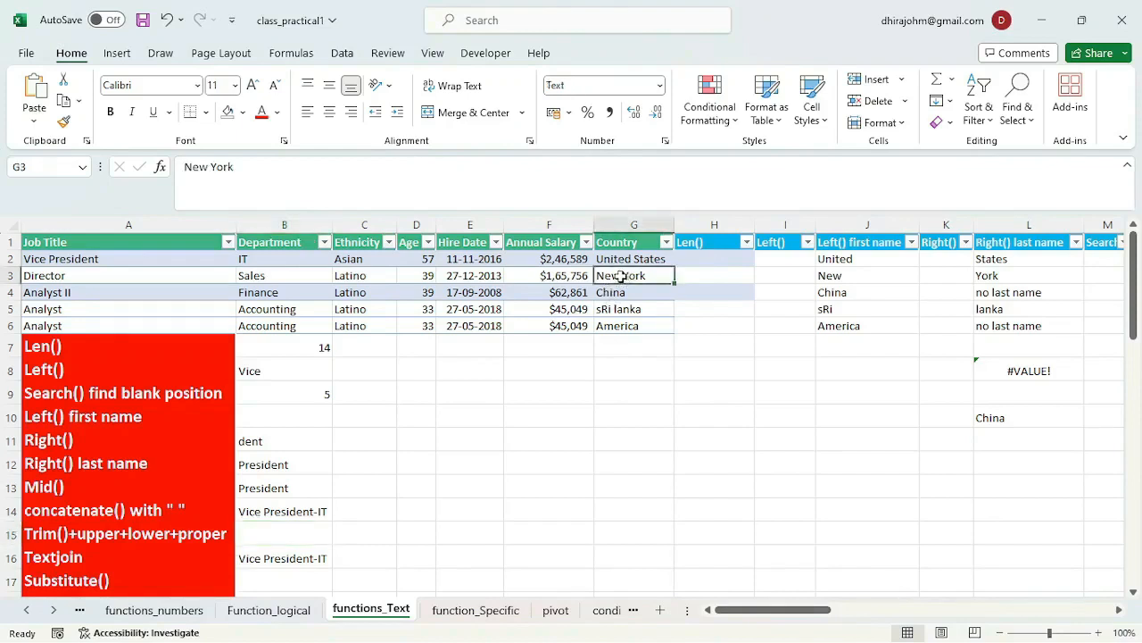
pyautogui.doubleClick(622, 277)
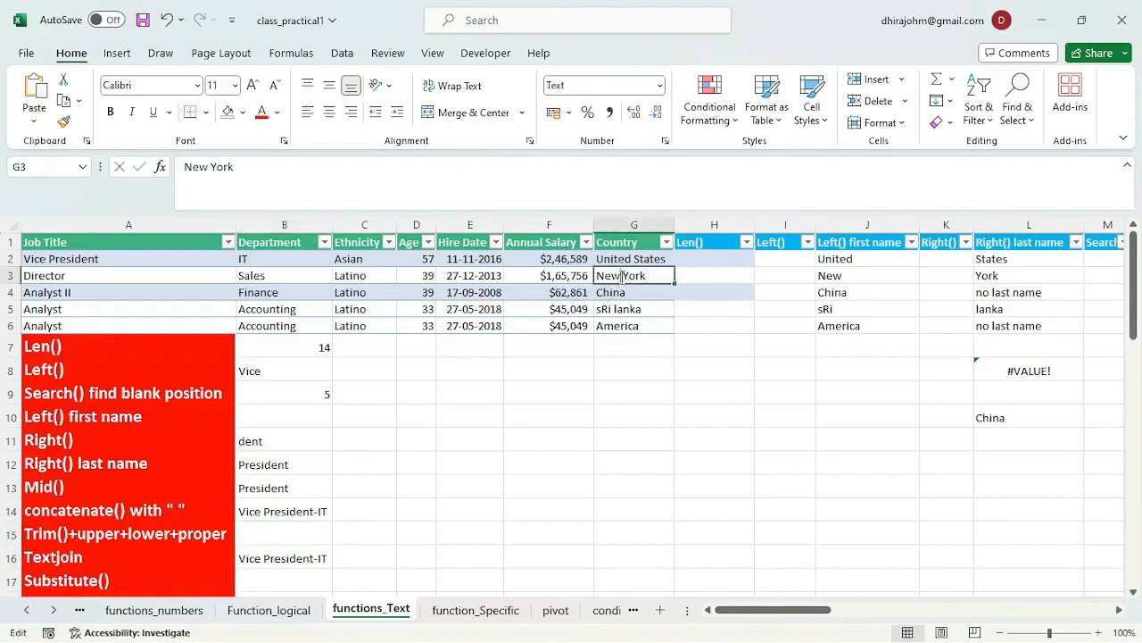
# Enter =TRIM(G3) in B15 to remove the extra spaces from the country name, and review the formula
pyautogui.click(274, 531)
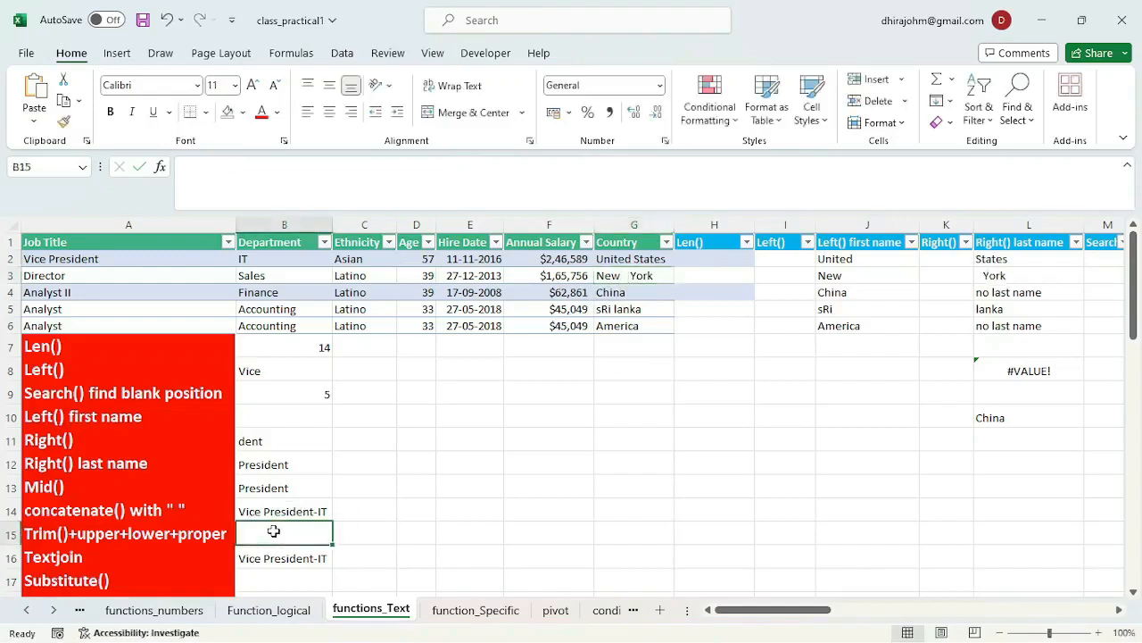
pyautogui.write('=tri')
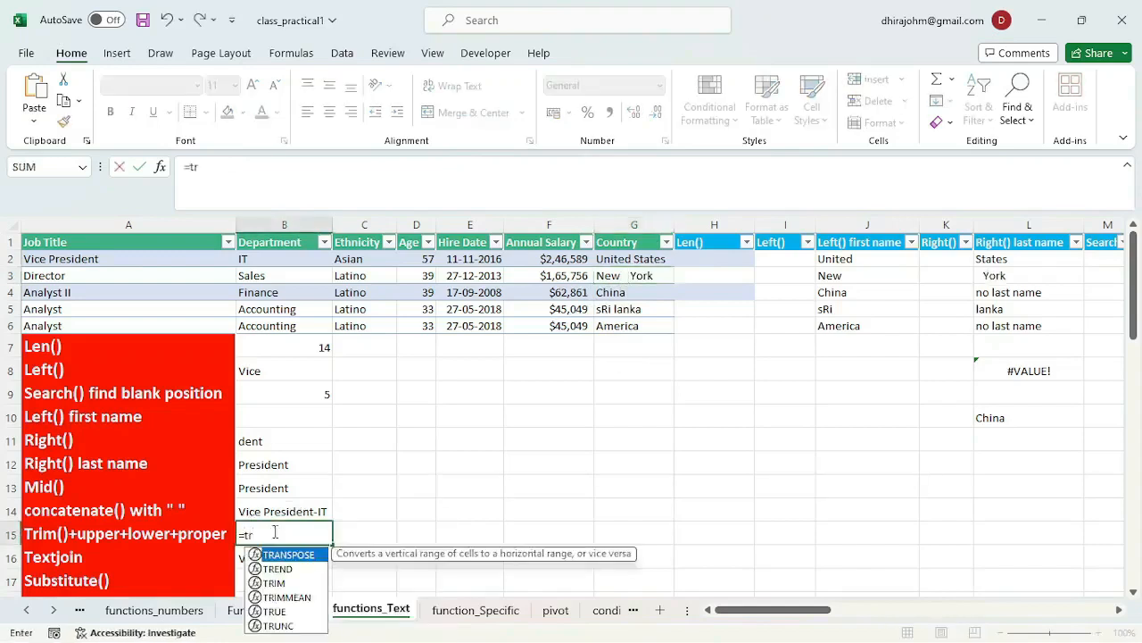
pyautogui.press('Tab')
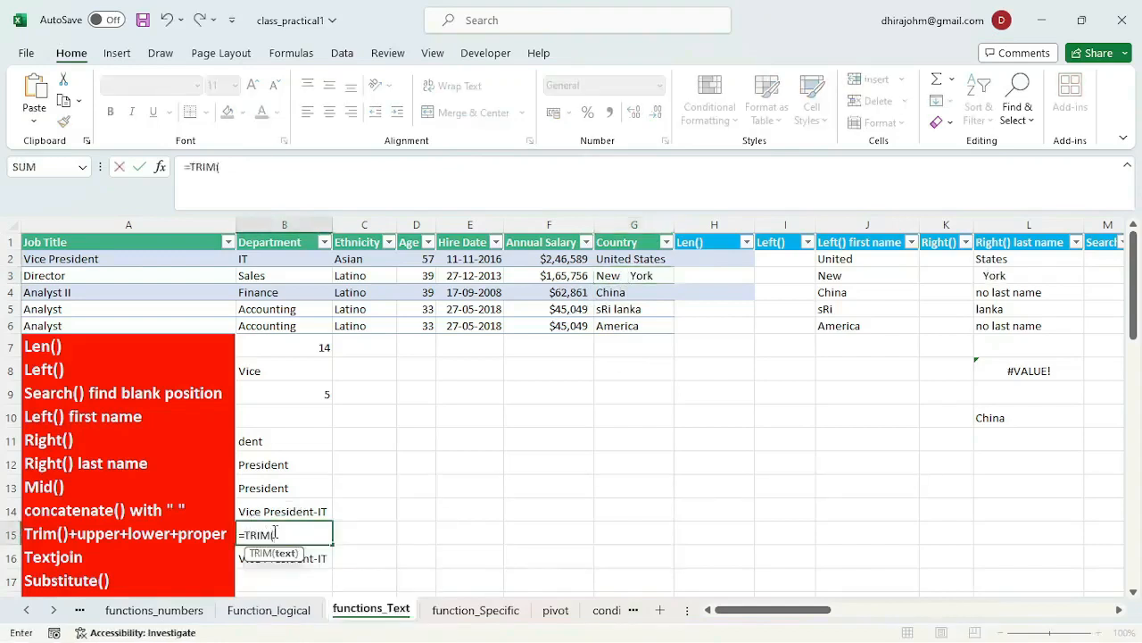
pyautogui.click(624, 279)
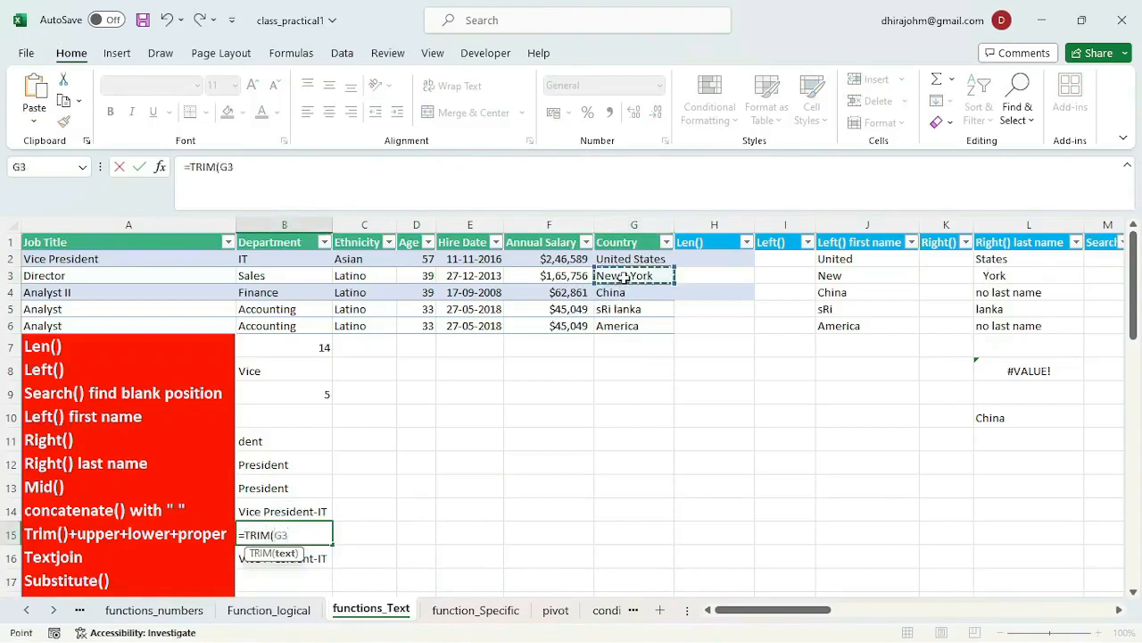
pyautogui.write(')')
pyautogui.press('Return')
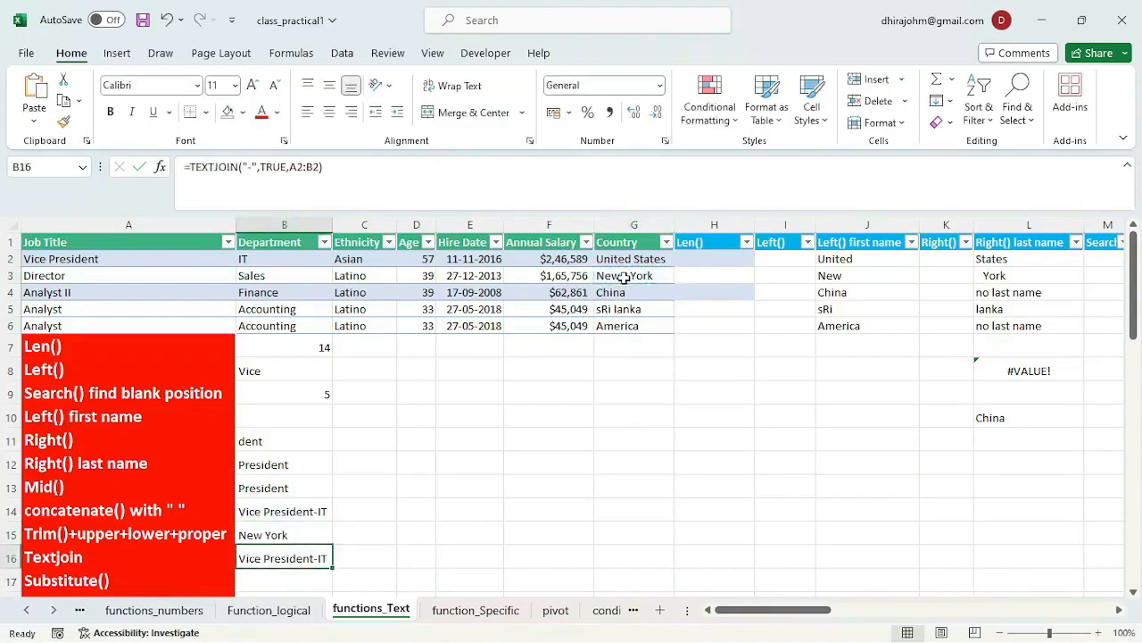
pyautogui.click(266, 533)
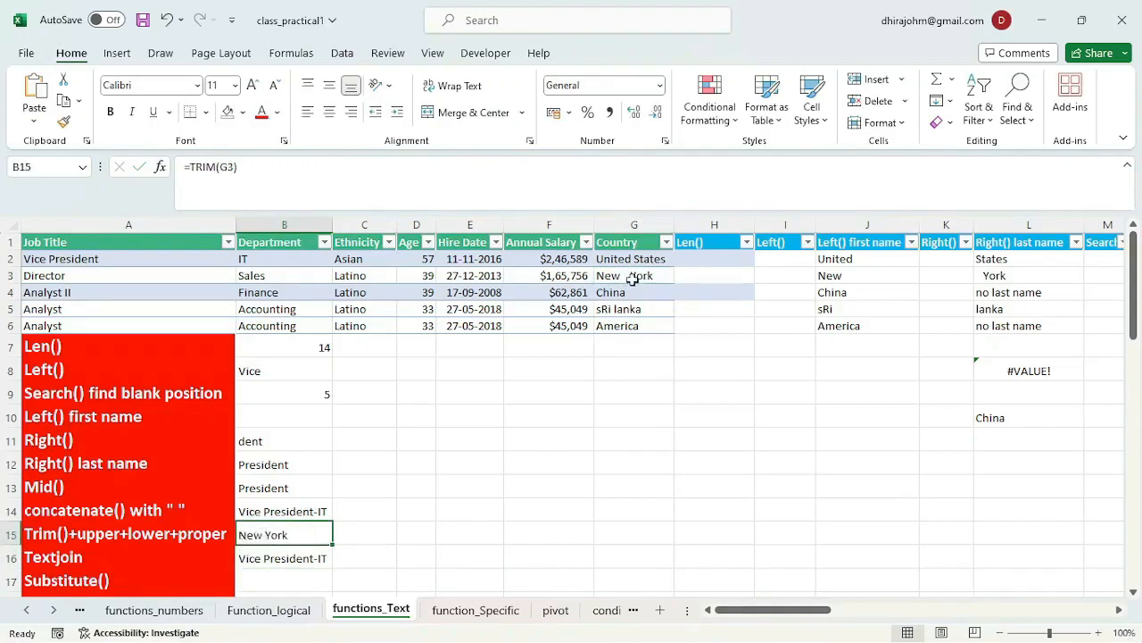
# Enter =UPPER(G2) in C15 to convert the country name to uppercase, and autofit column C
pyautogui.click(368, 531)
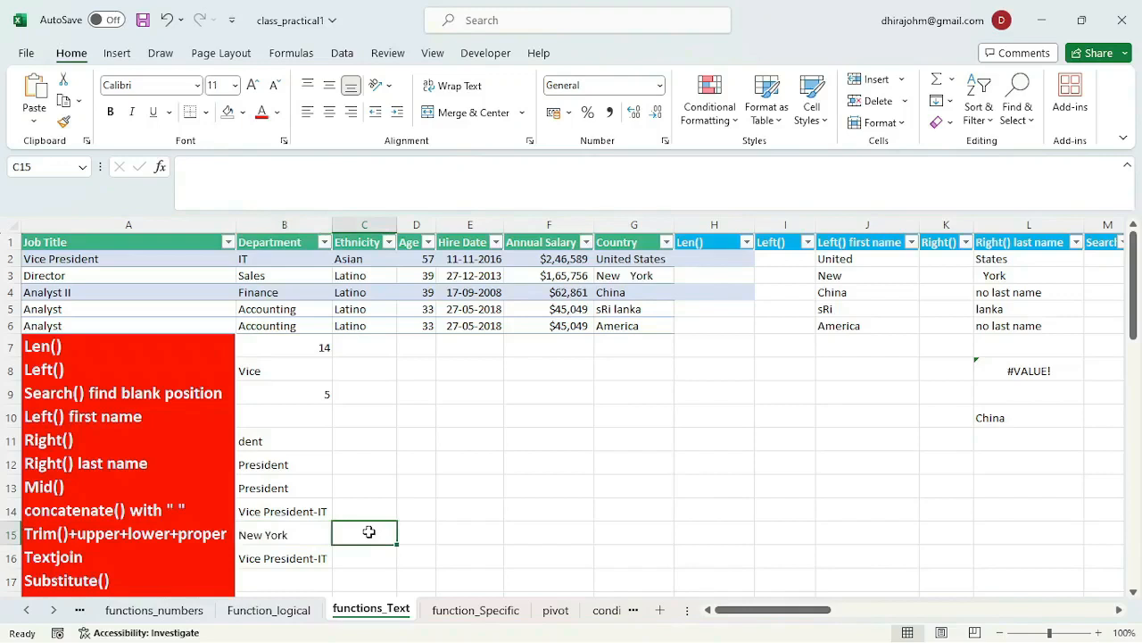
pyautogui.write('=upper')
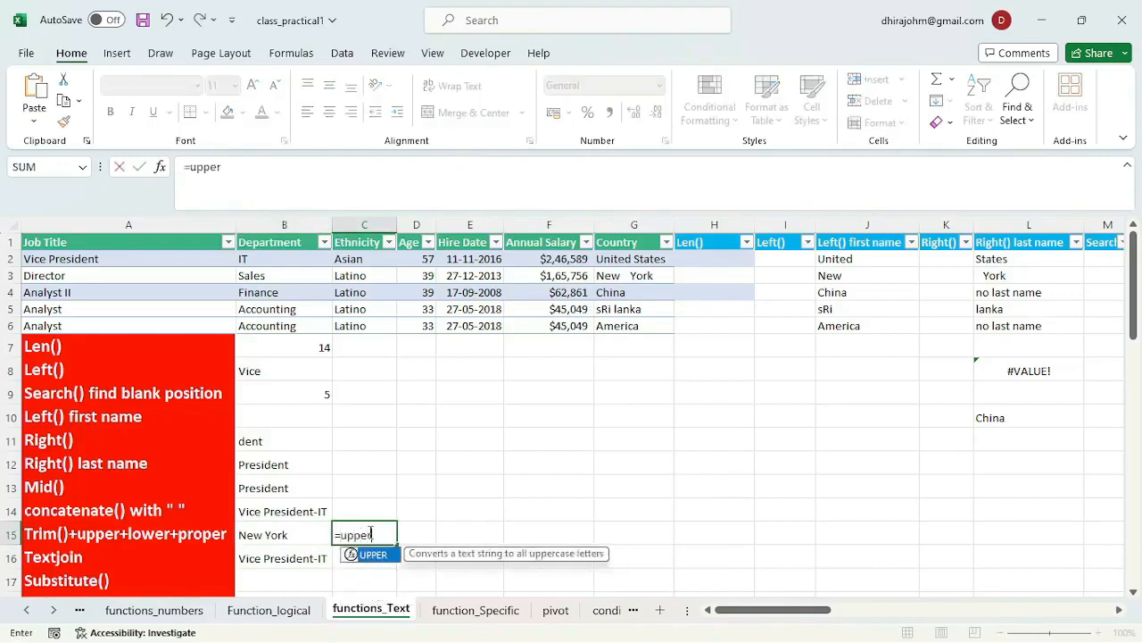
pyautogui.press('Tab')
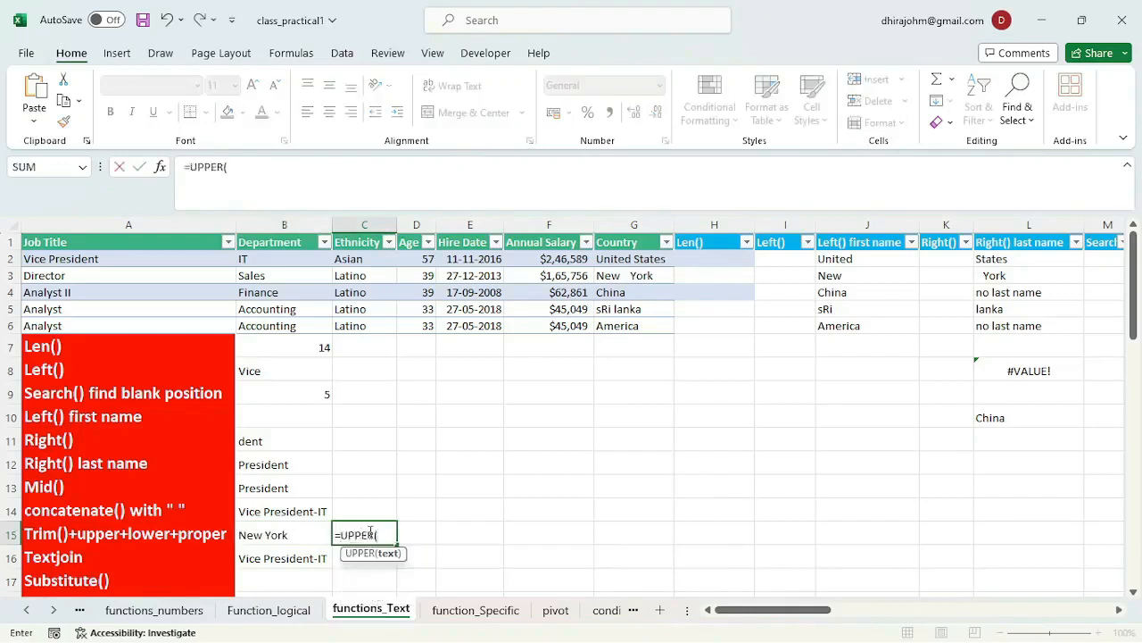
pyautogui.click(622, 259)
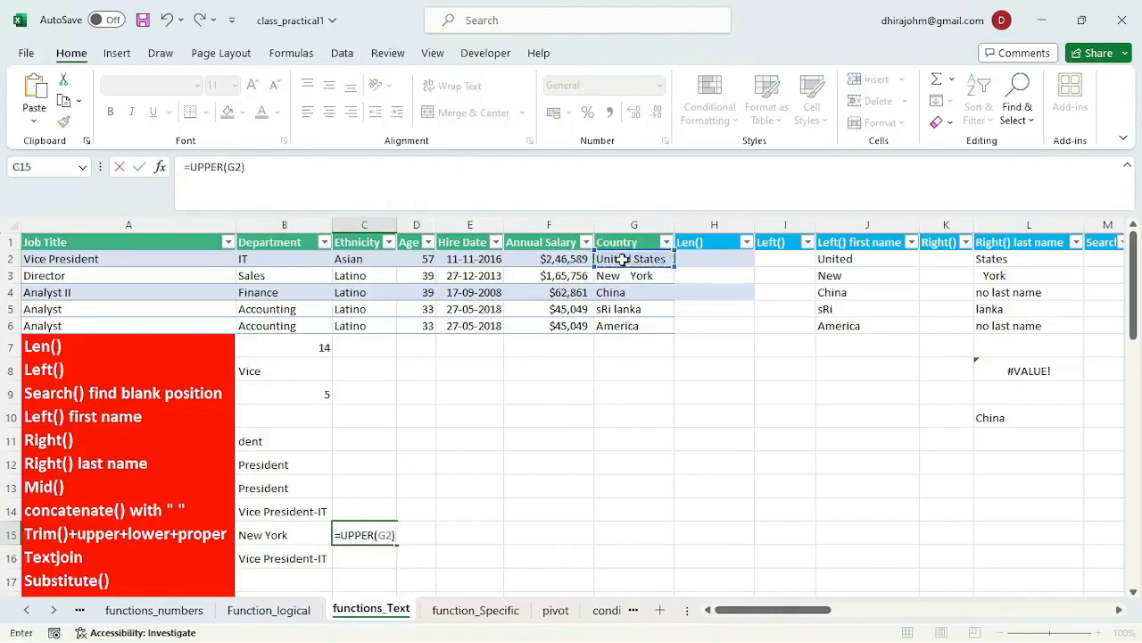
pyautogui.press('Return')
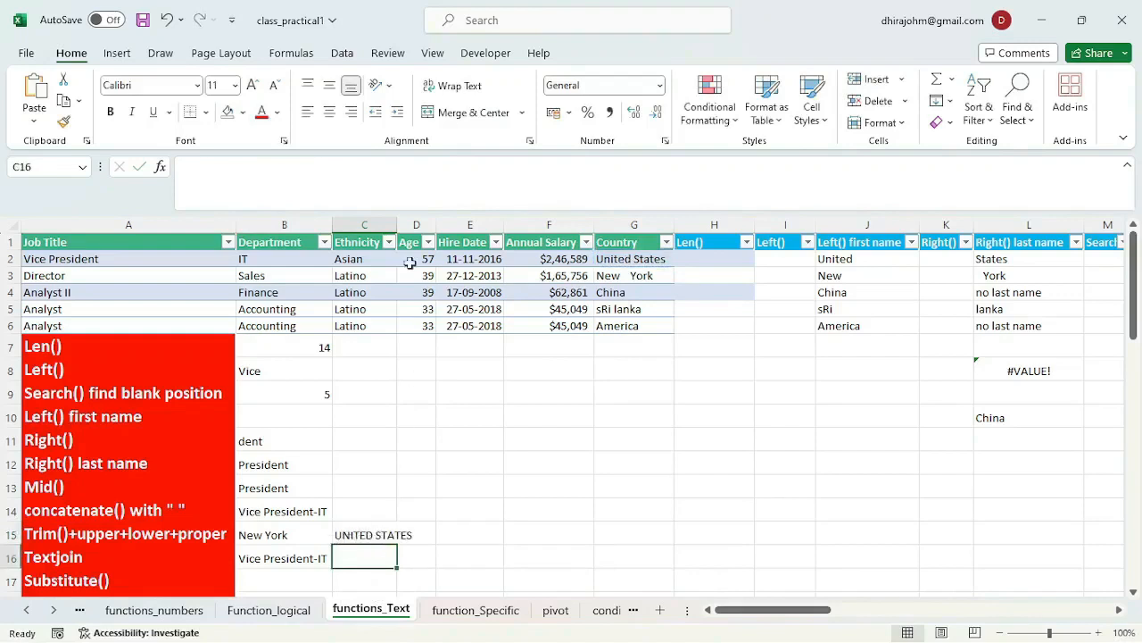
pyautogui.doubleClick(398, 225)
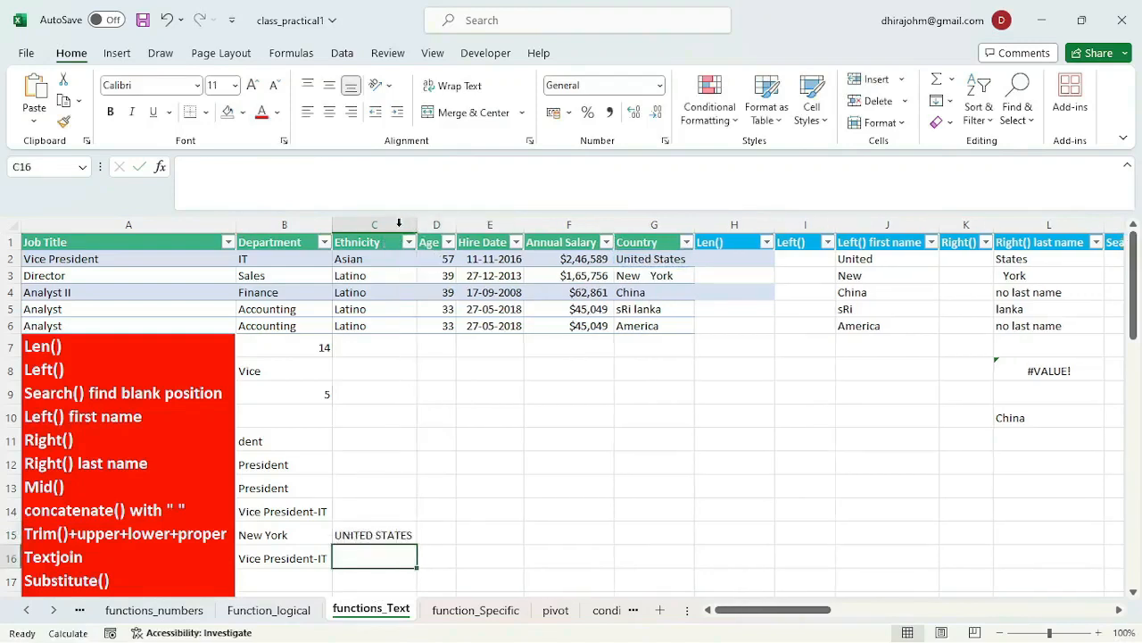
# Enter =LOWER(G2) in D15 to convert the country name to lowercase, and autofit column D
pyautogui.click(442, 534)
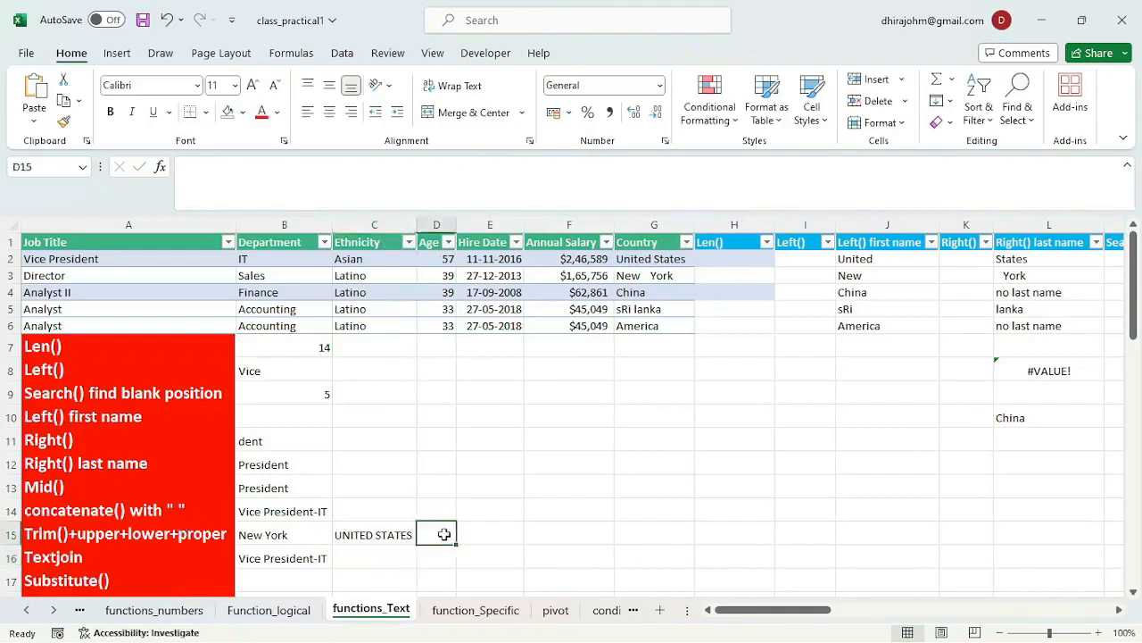
pyautogui.write('=lower')
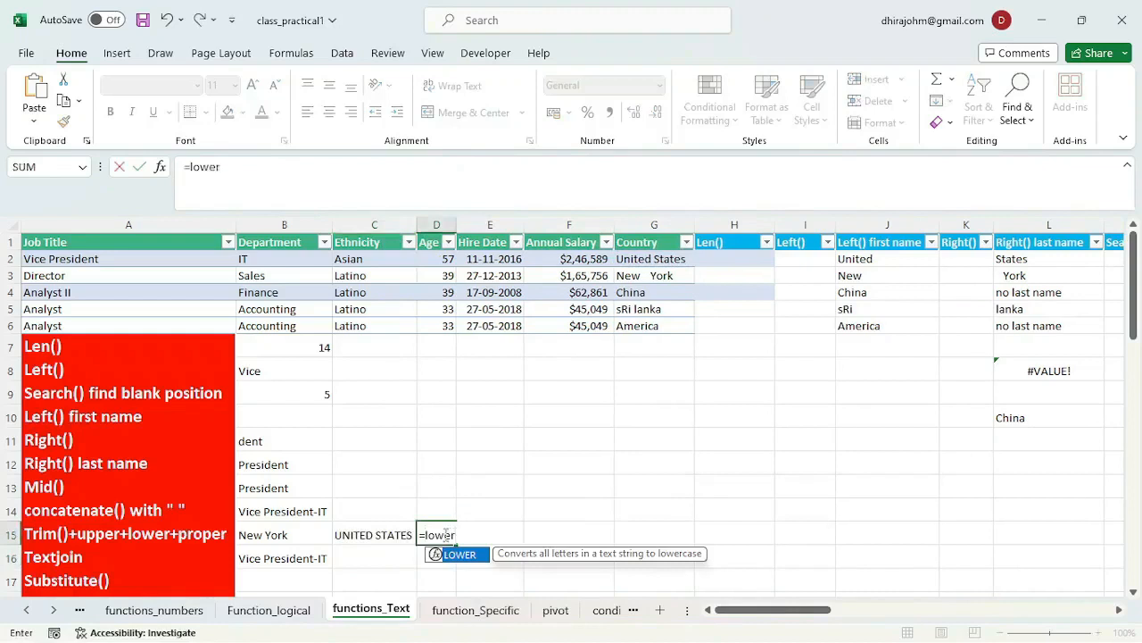
pyautogui.press('Tab')
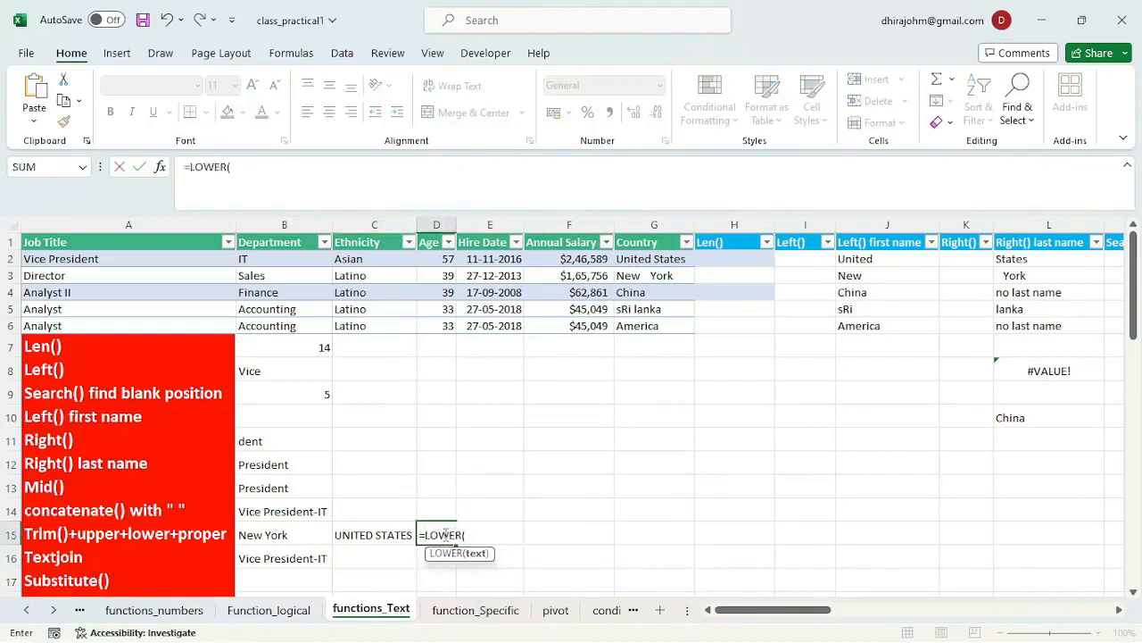
pyautogui.click(663, 258)
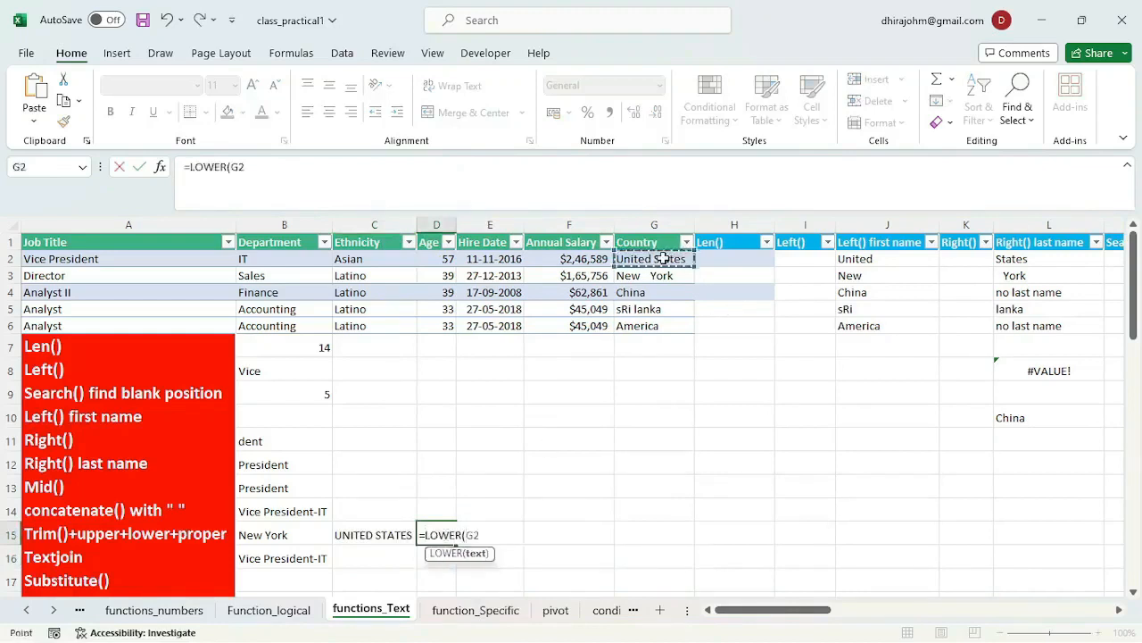
pyautogui.write(')')
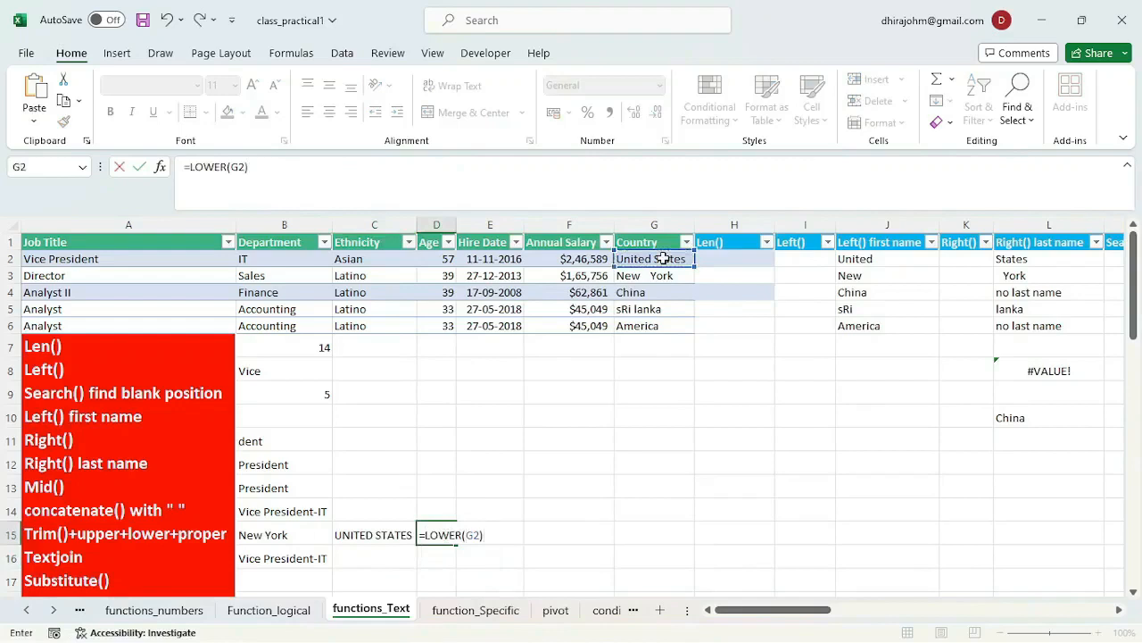
pyautogui.press('Return')
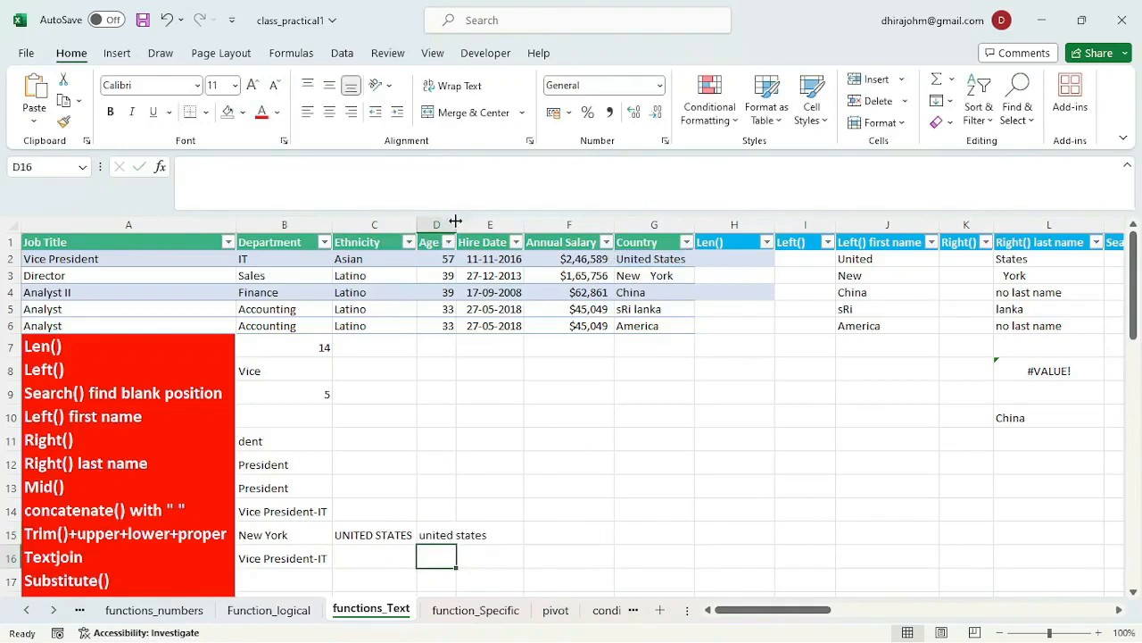
pyautogui.doubleClick(456, 221)
# Enter =PROPER(G5) in E15 to capitalize each word of the "sRi lanka" country name, and review the formula
pyautogui.click(508, 535)
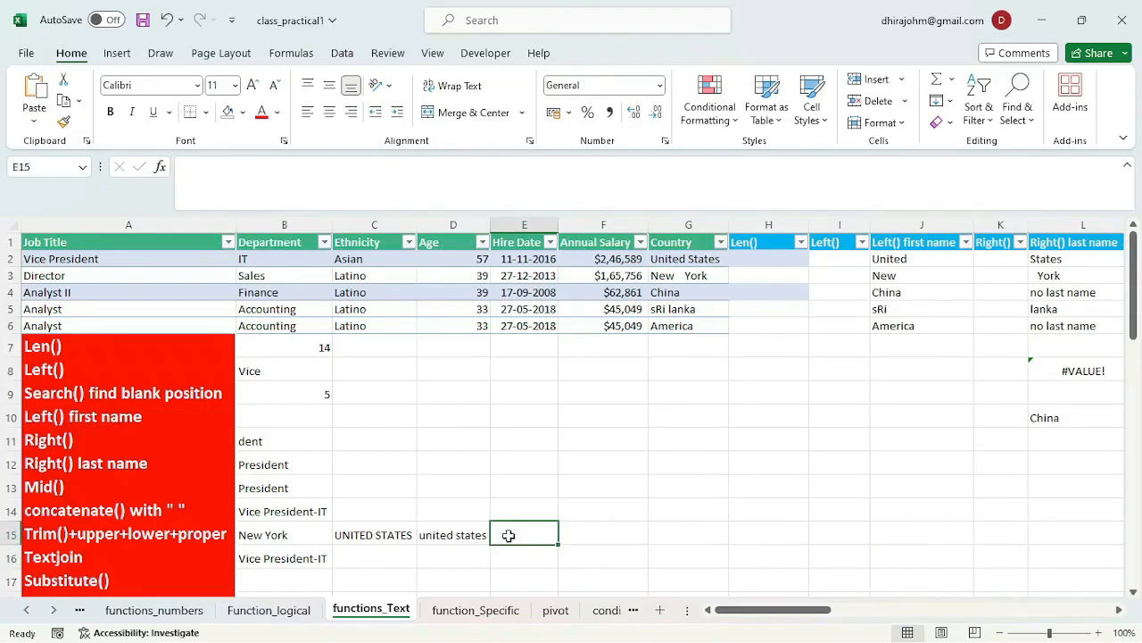
pyautogui.write('=proper')
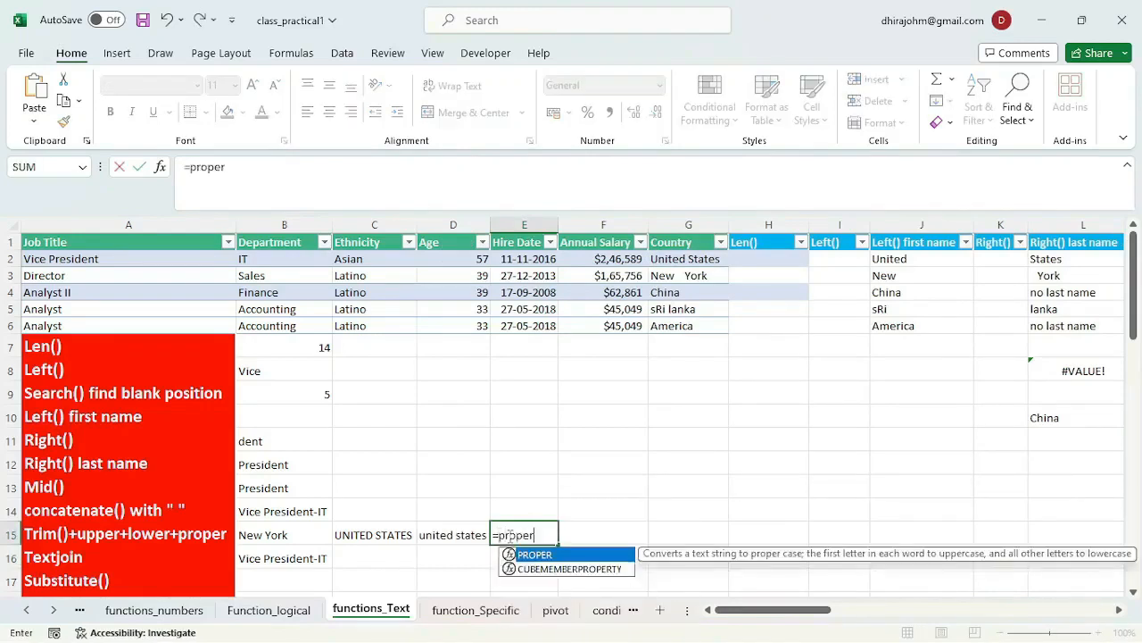
pyautogui.press('Tab')
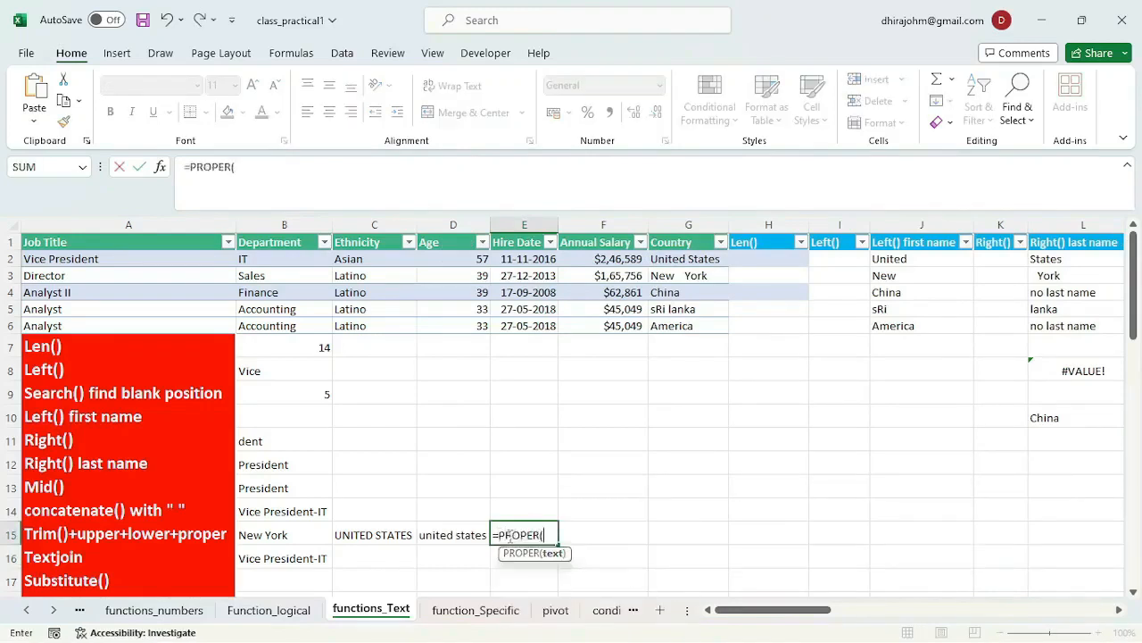
pyautogui.click(684, 257)
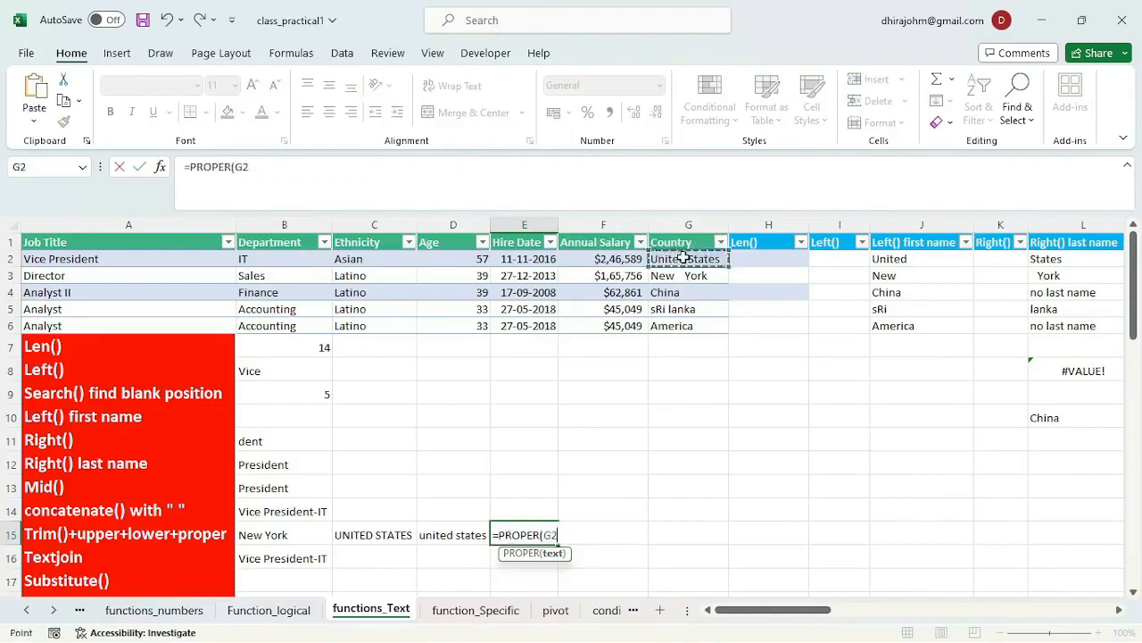
pyautogui.click(672, 309)
pyautogui.press('Return')
pyautogui.click(507, 535)
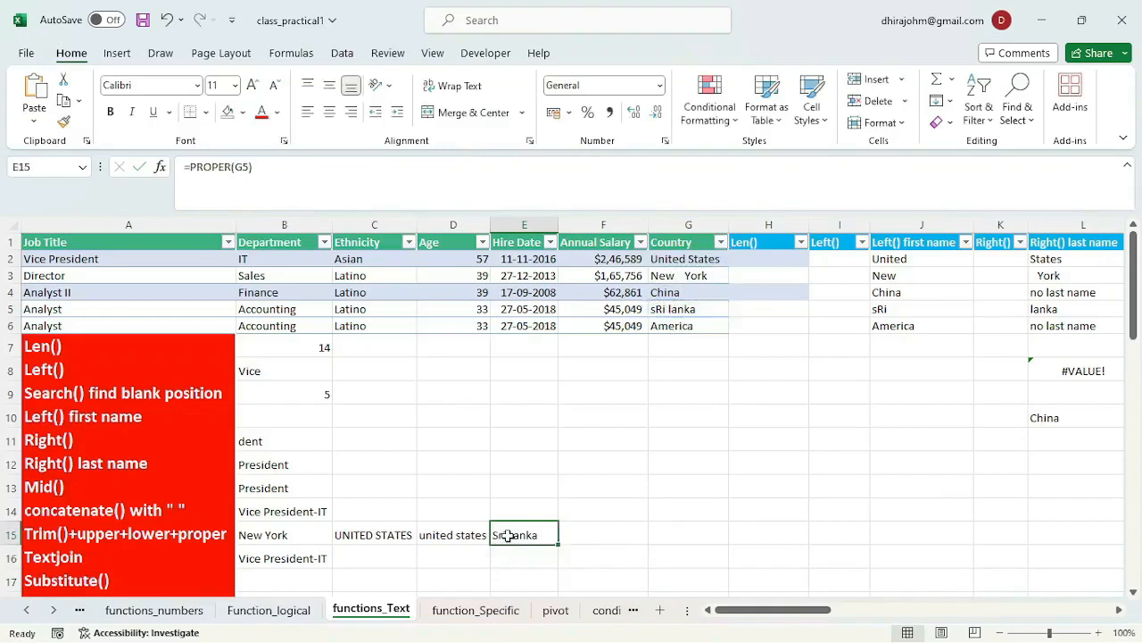
# Enter =SUBSTITUTE(A2,"vice","The") in B17 and compare its result with the job title in A2
pyautogui.click(275, 582)
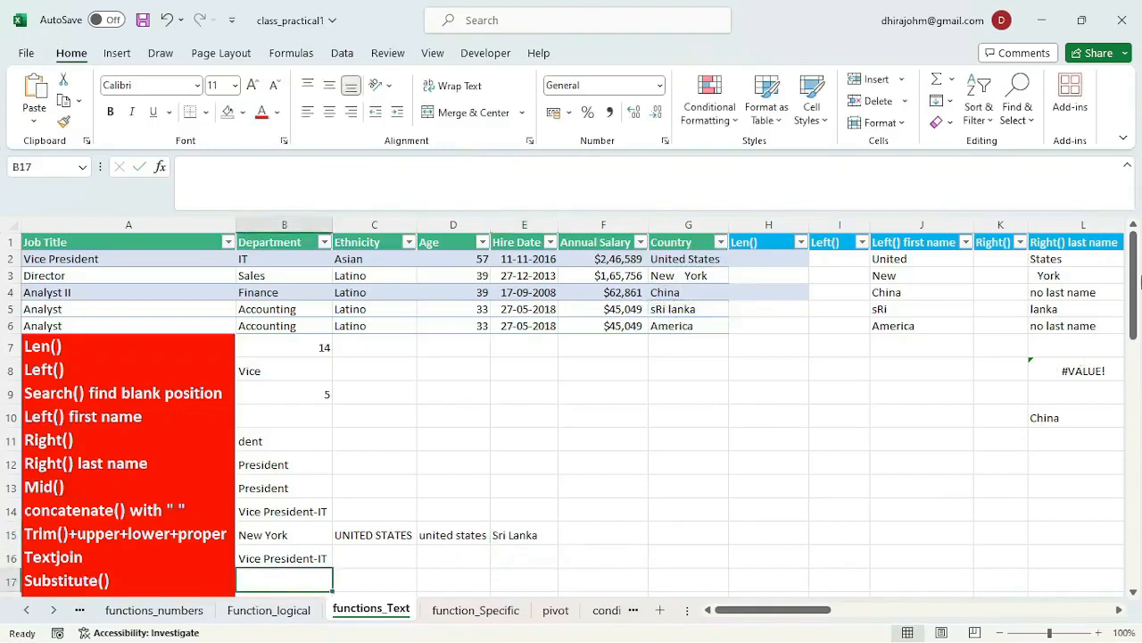
pyautogui.moveTo(1136, 281); pyautogui.dragTo(1137, 302)
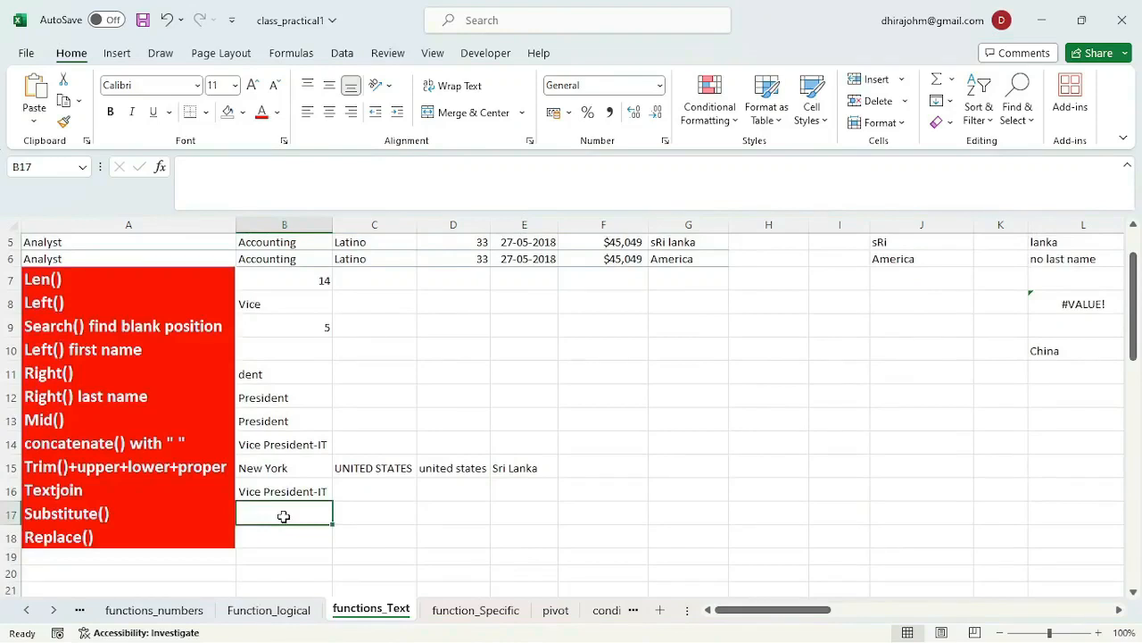
pyautogui.write('=sub')
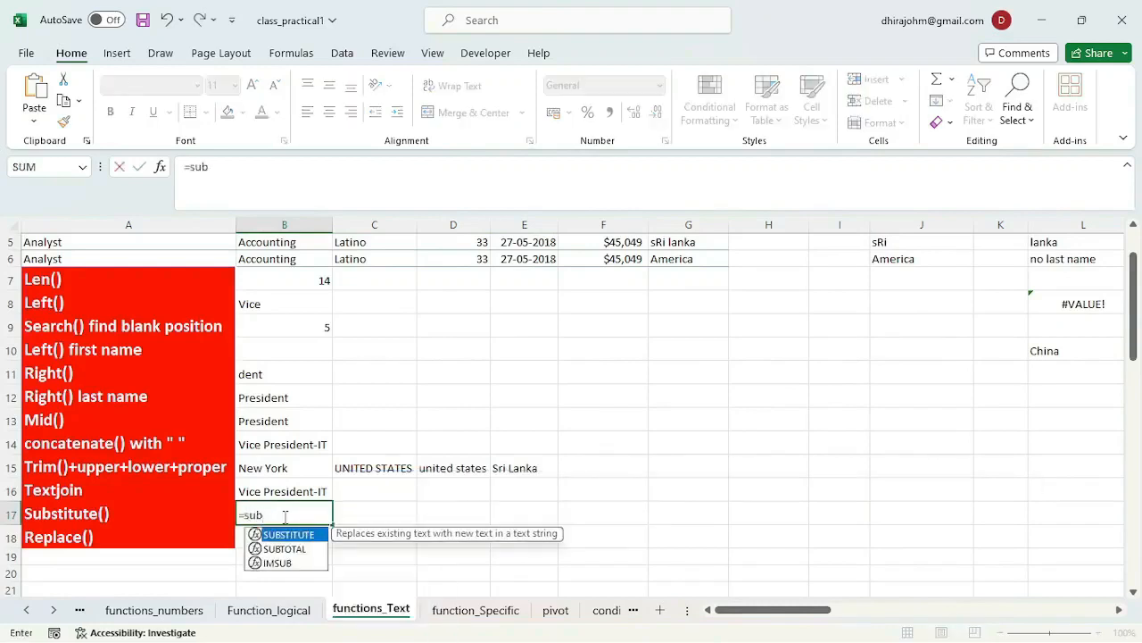
pyautogui.press('Tab')
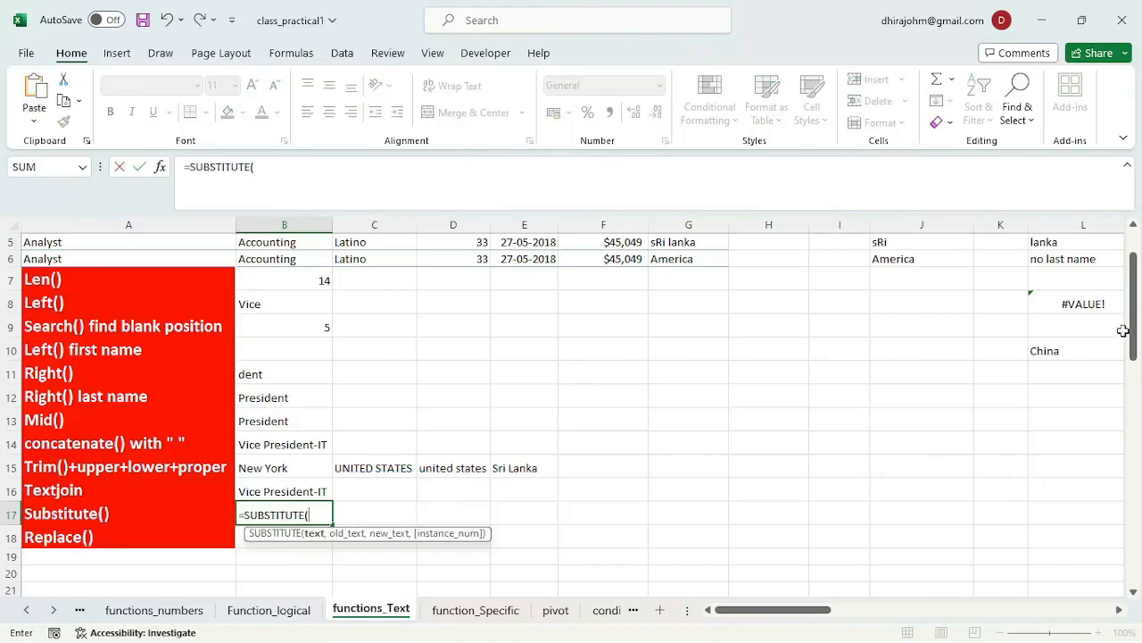
pyautogui.moveTo(1130, 330); pyautogui.dragTo(1138, 277)
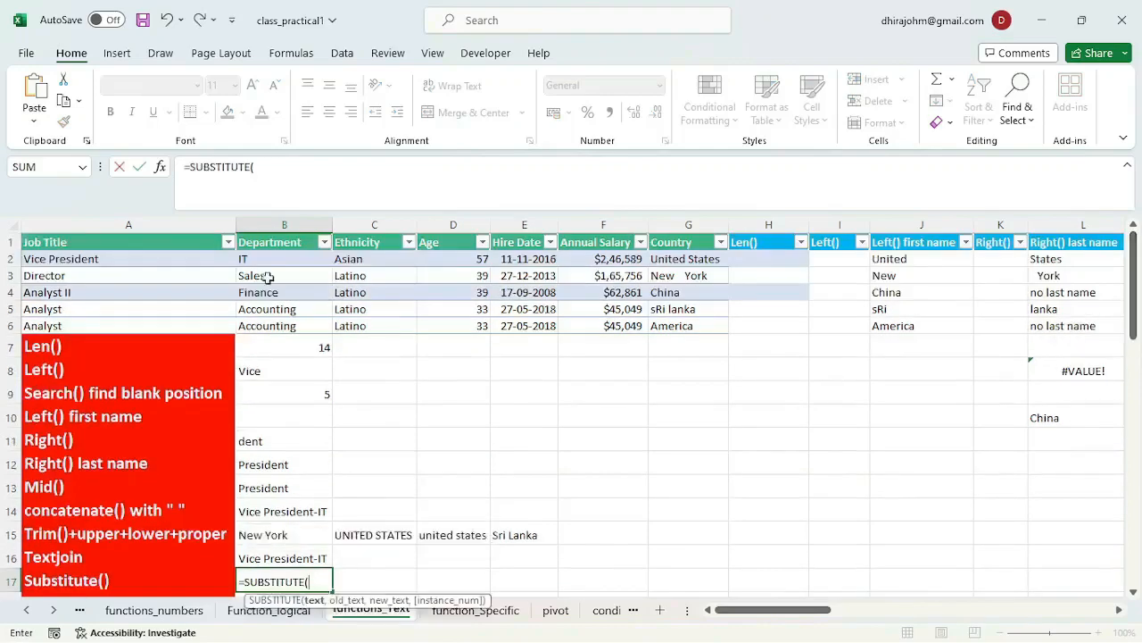
pyautogui.click(131, 263)
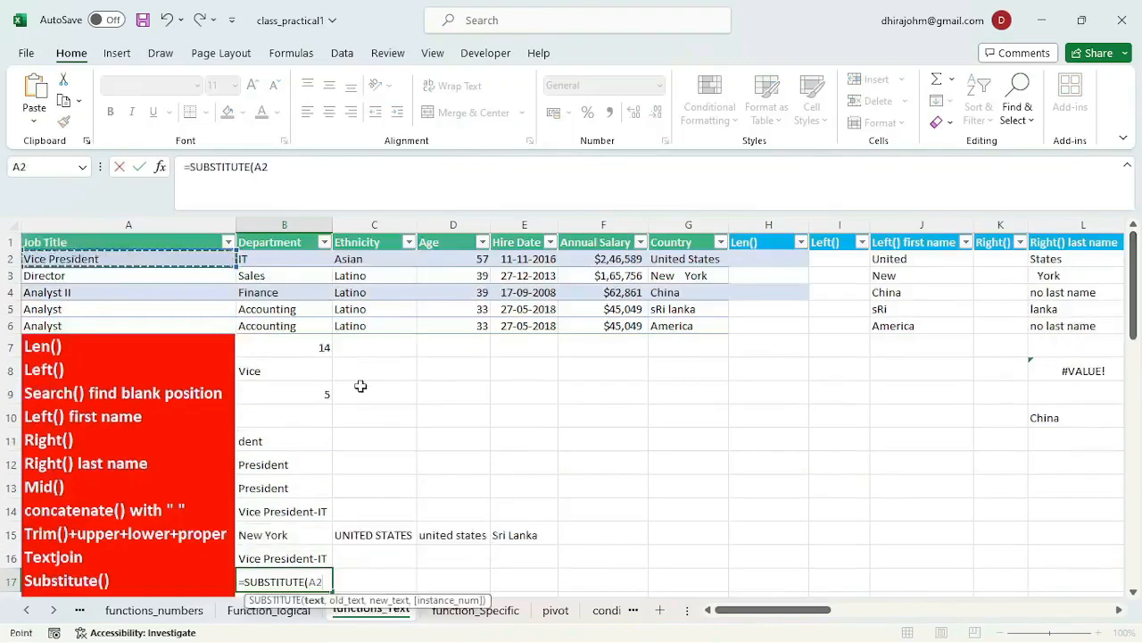
pyautogui.write(',')
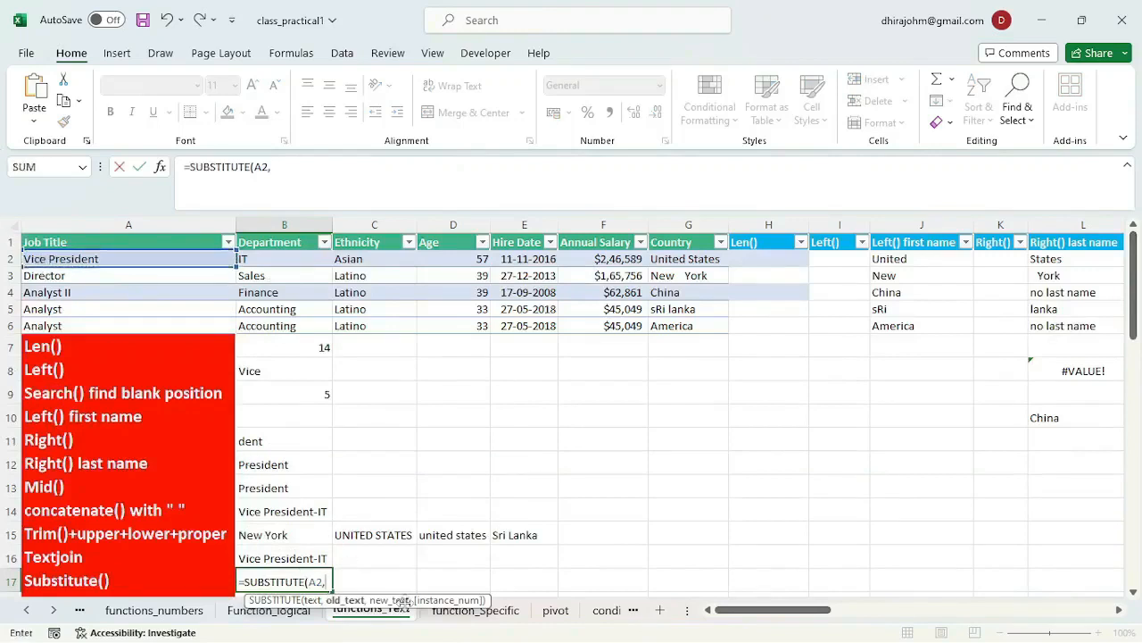
pyautogui.write('"vice",')
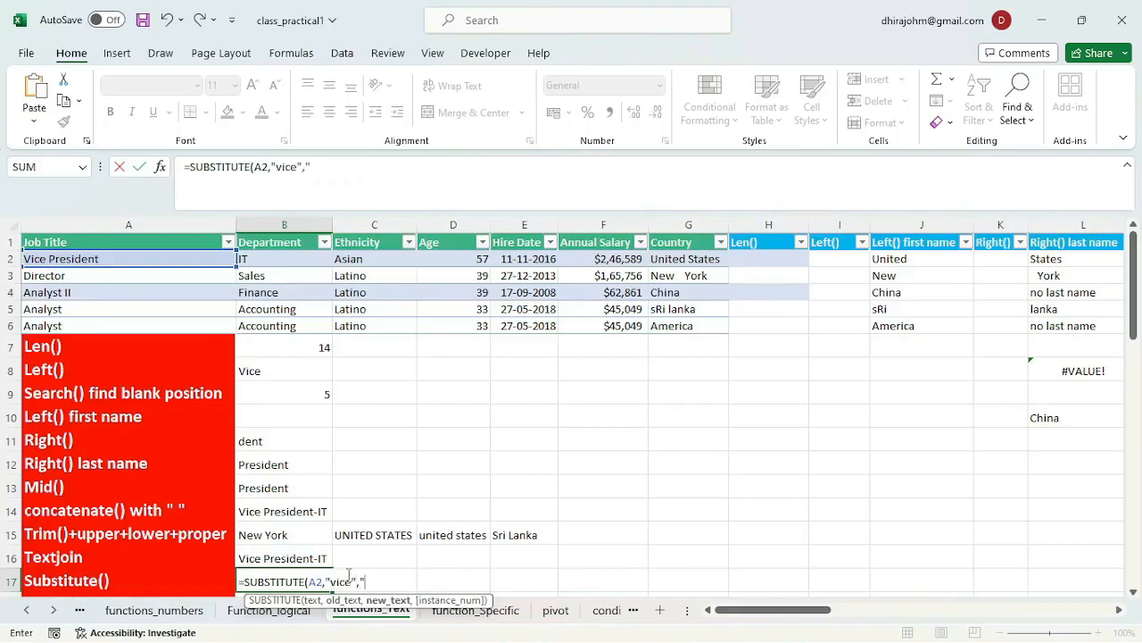
pyautogui.write('"The")')
pyautogui.press('Return')
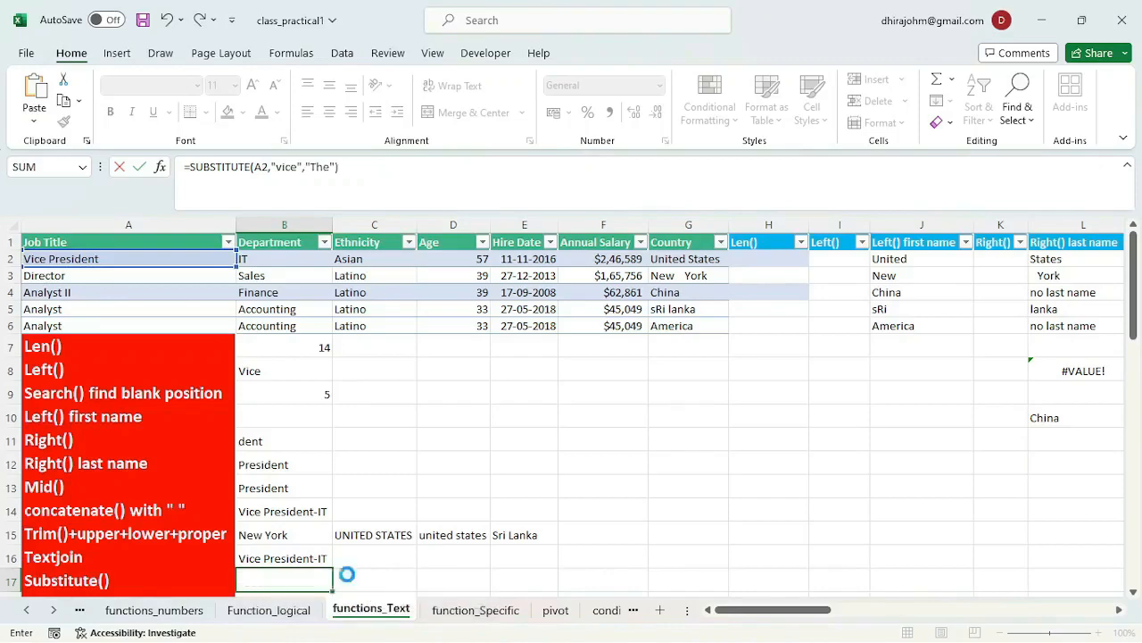
pyautogui.click(286, 548)
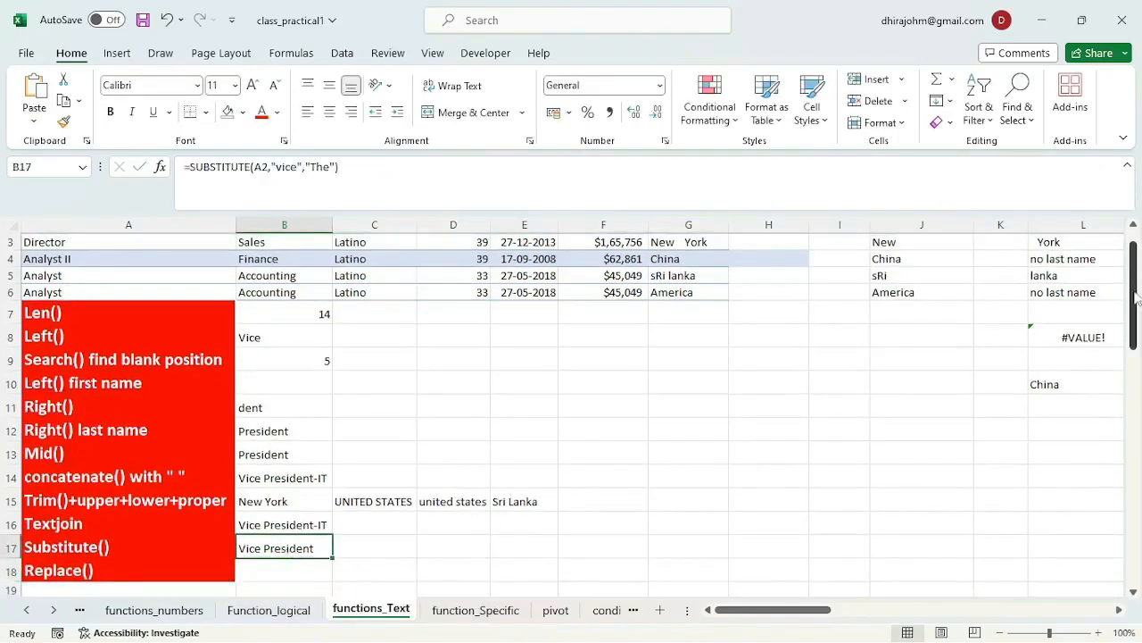
pyautogui.moveTo(1135, 299); pyautogui.dragTo(1134, 275)
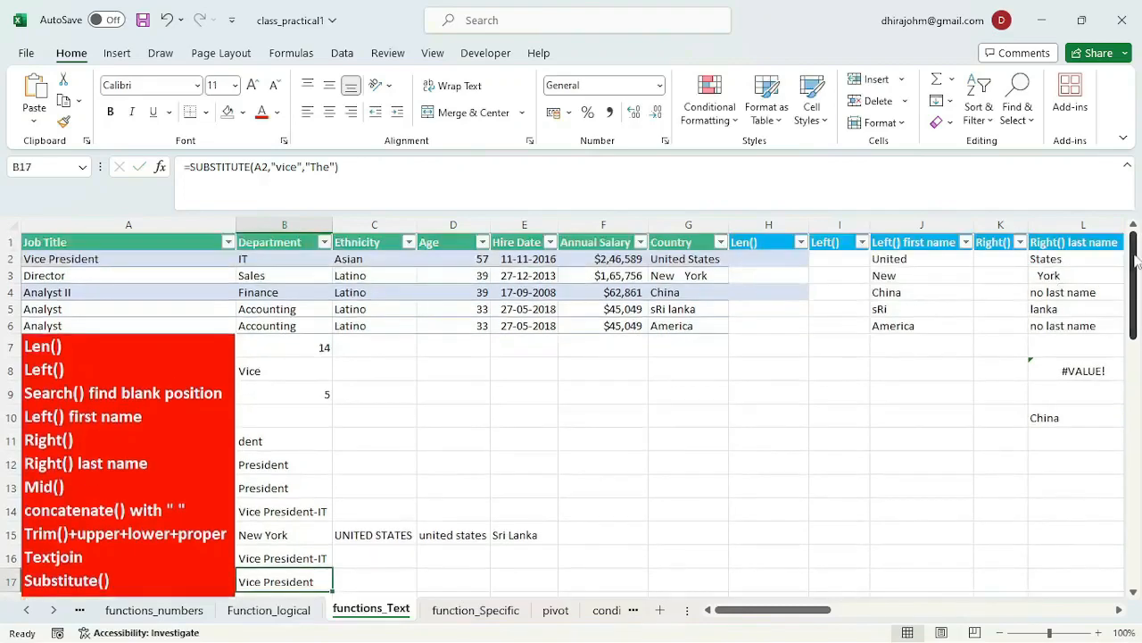
# Correct the old text in the B17 SUBSTITUTE formula to "Vice" with a capital V
pyautogui.doubleClick(291, 582)
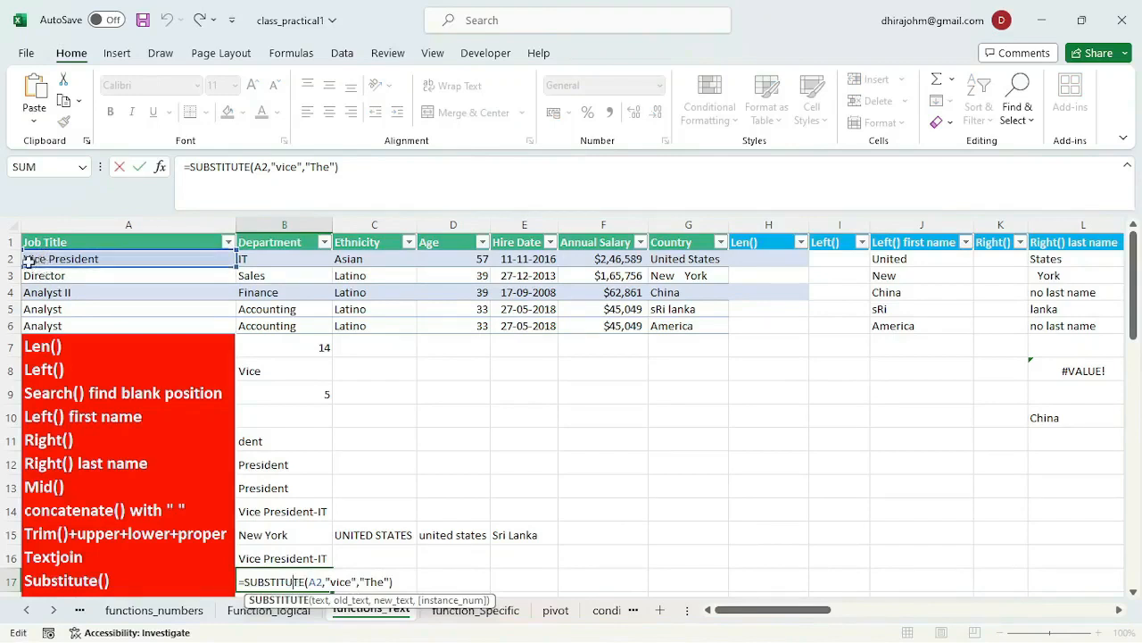
pyautogui.click(336, 582)
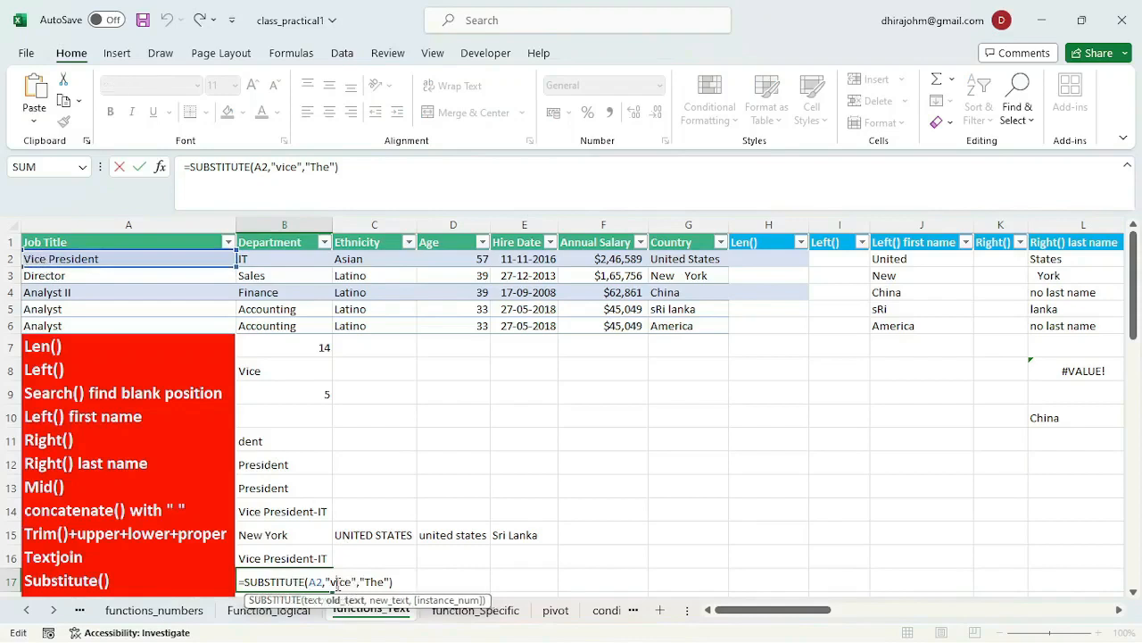
pyautogui.press('BackSpace')
pyautogui.write('V')
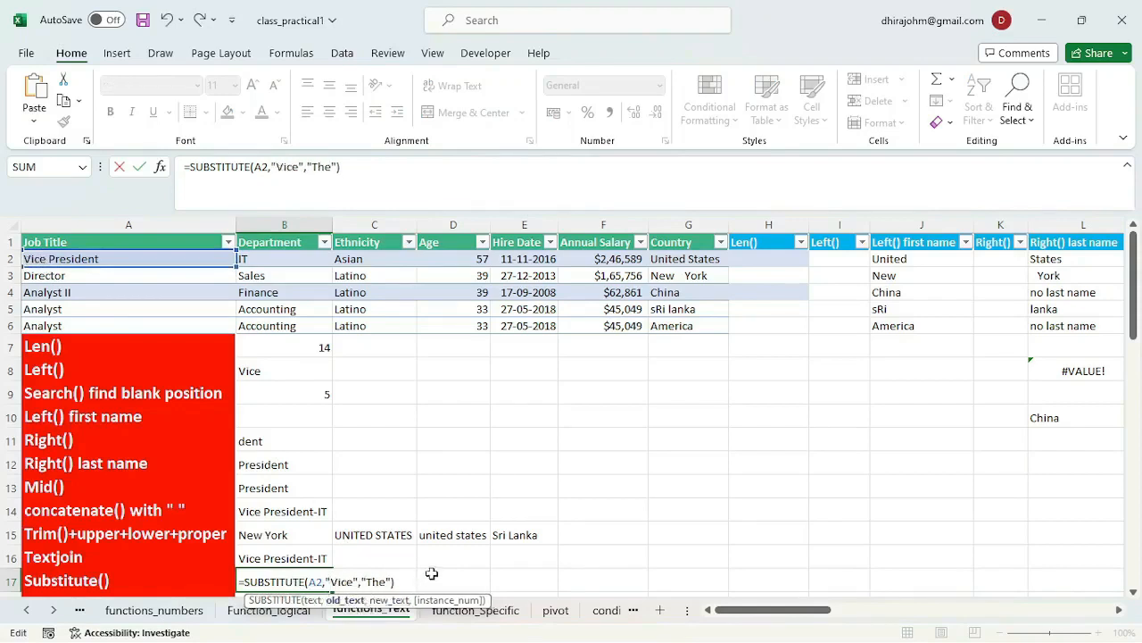
pyautogui.hotkey('ctrl', 'Return')
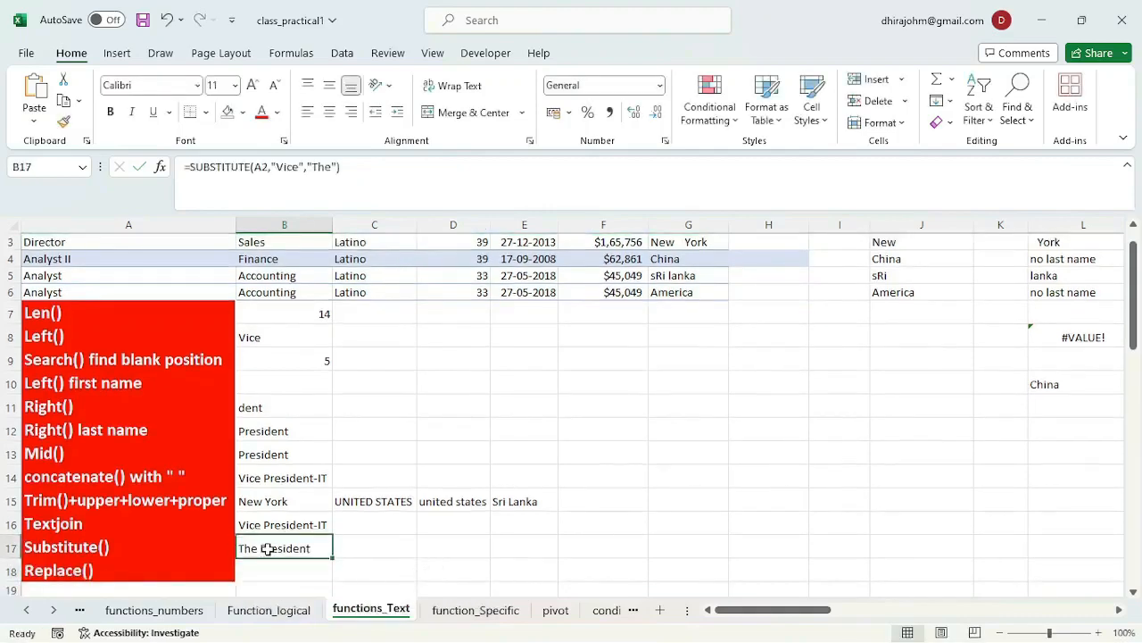
# Start a REPLACE formula in B18 with the job title in A2 as the old text
pyautogui.scroll(-2, 289, 504)
pyautogui.click(290, 504)
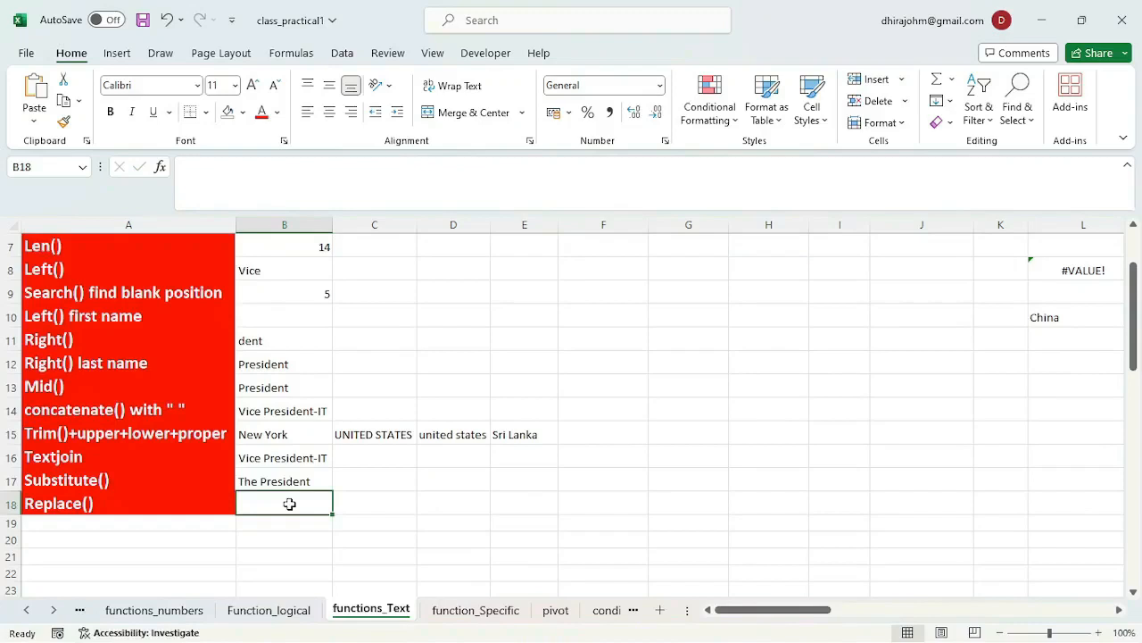
pyautogui.write('=')
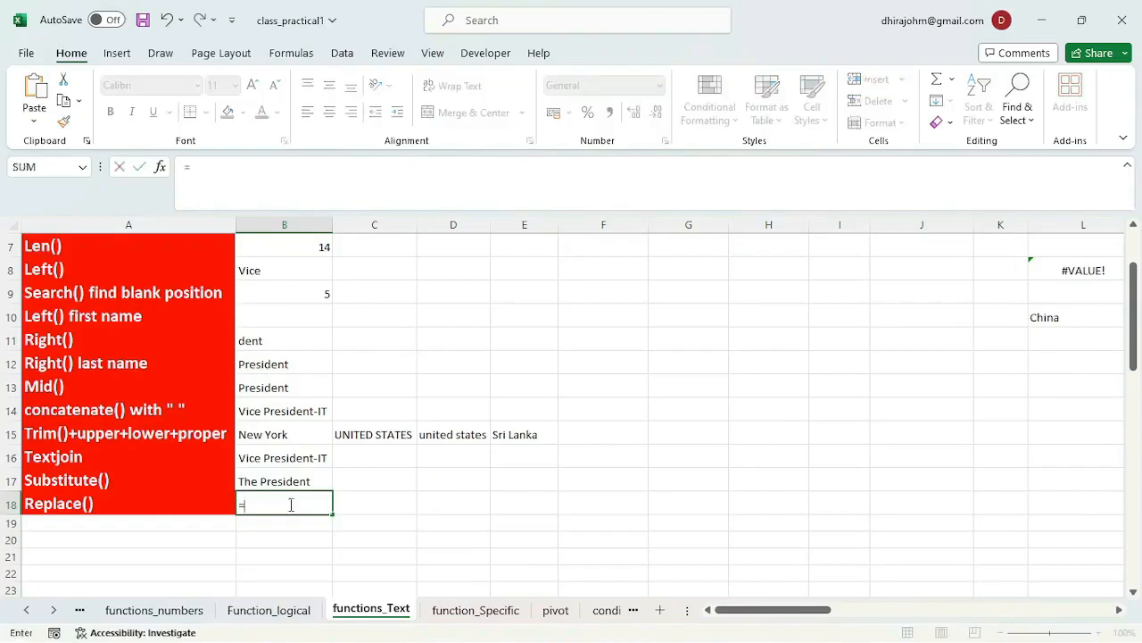
pyautogui.write('replace')
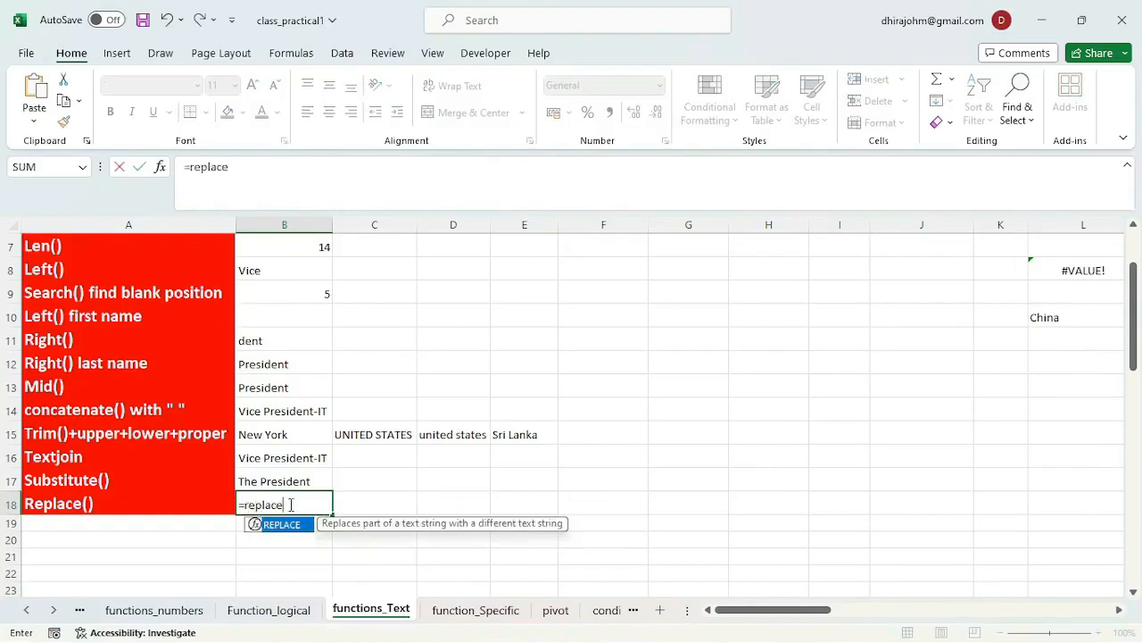
pyautogui.press('Tab')
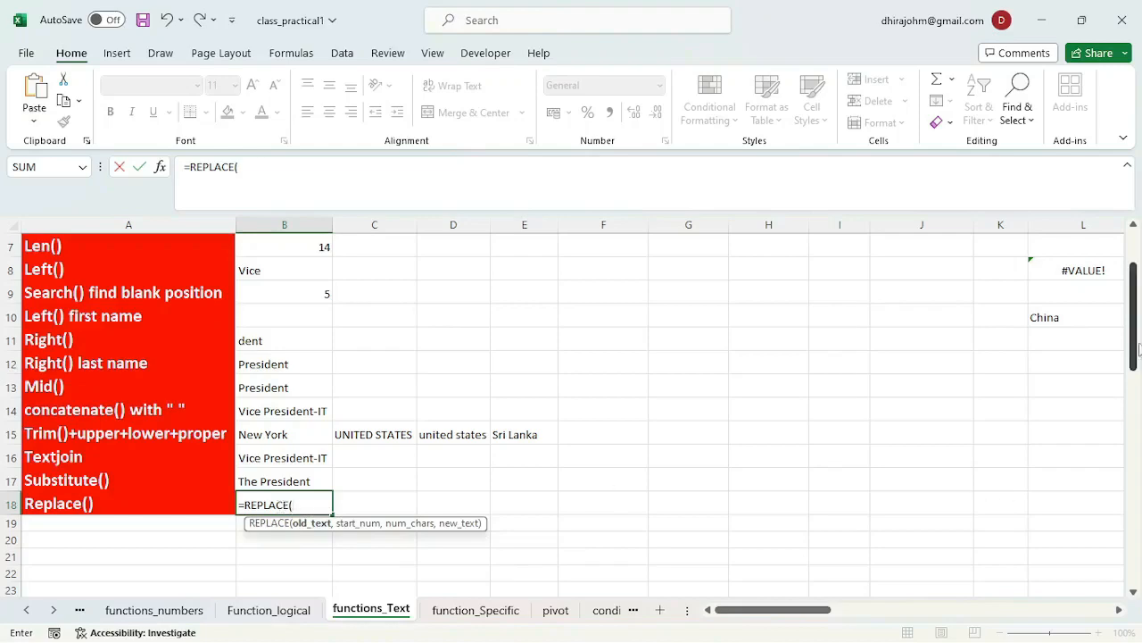
pyautogui.scroll(2, 1138, 348)
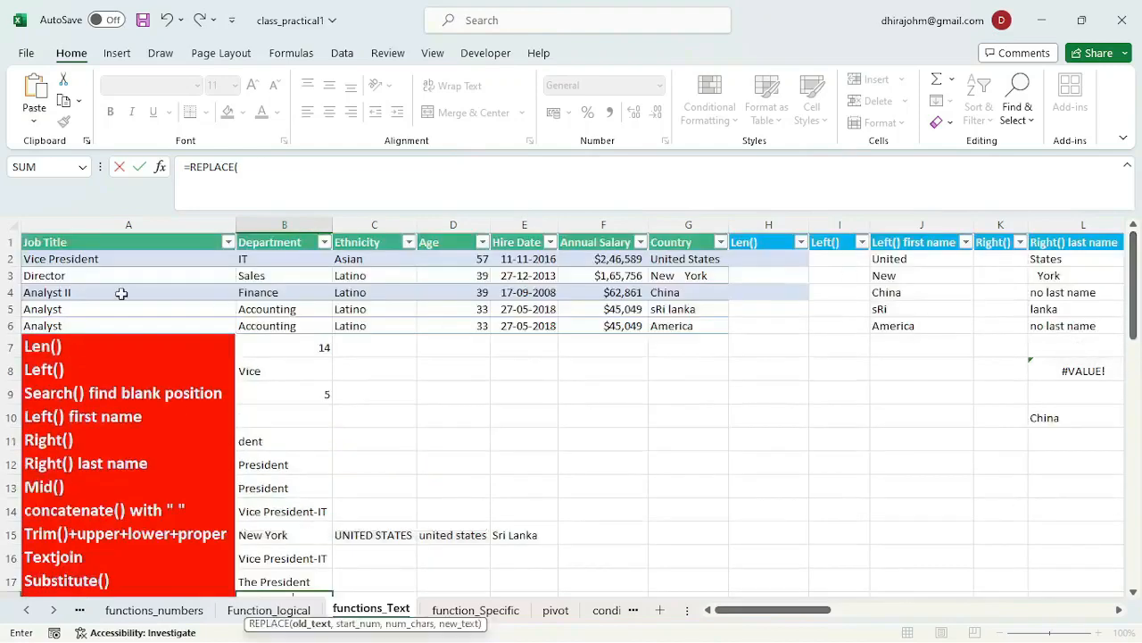
pyautogui.click(114, 260)
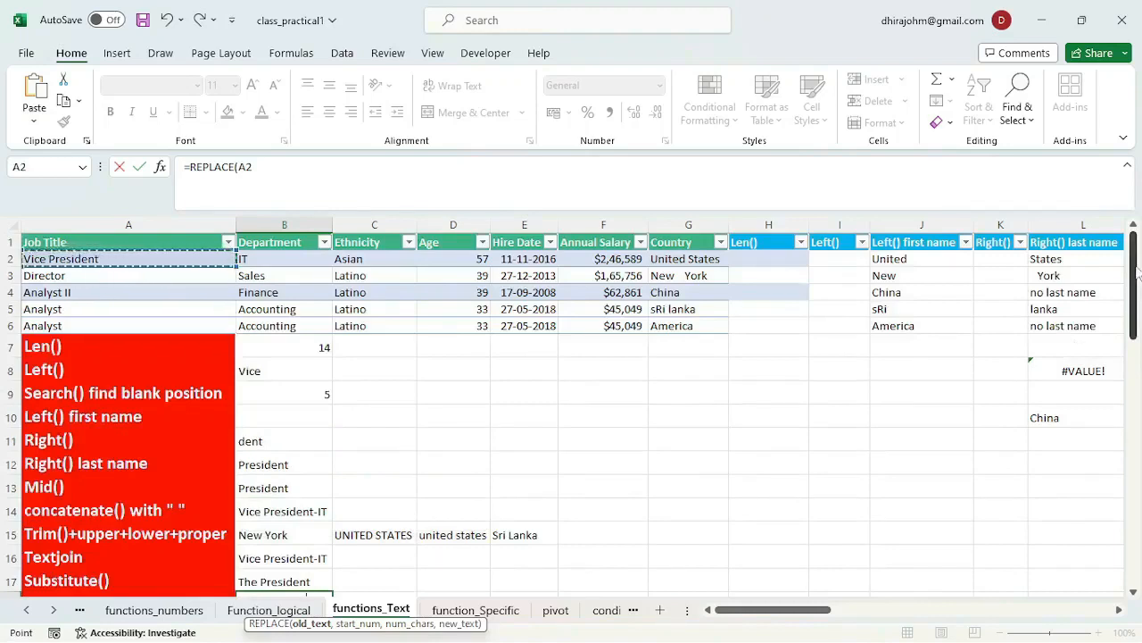
pyautogui.moveTo(1137, 272); pyautogui.dragTo(1138, 313)
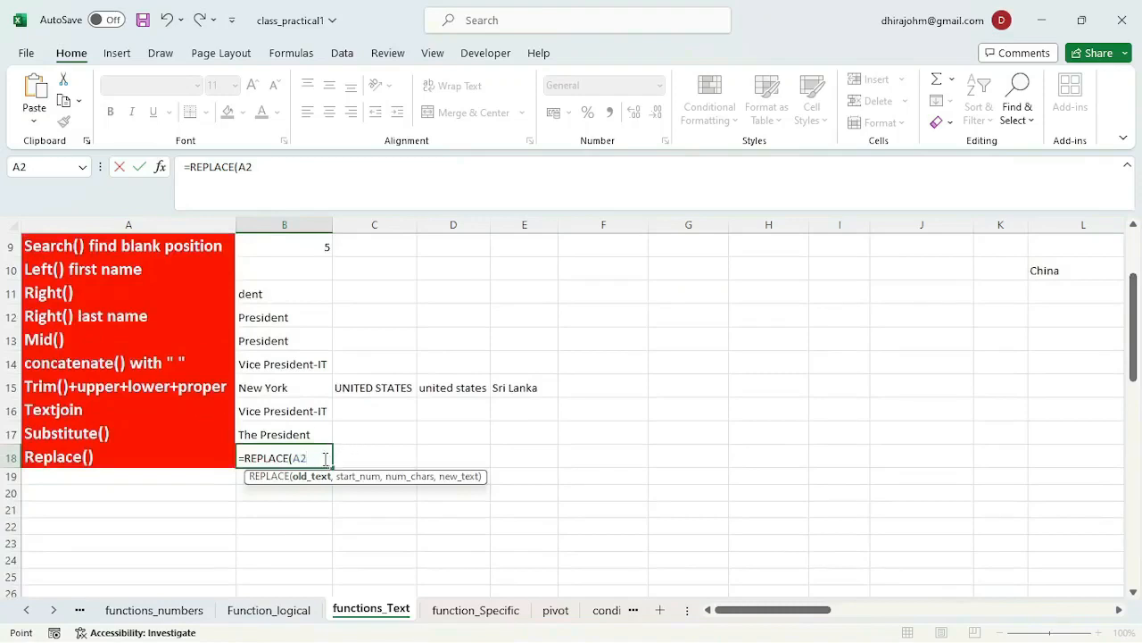
# Add SEARCH(" ",A2)+1 as the start number of the B18 REPLACE formula
pyautogui.write(',')
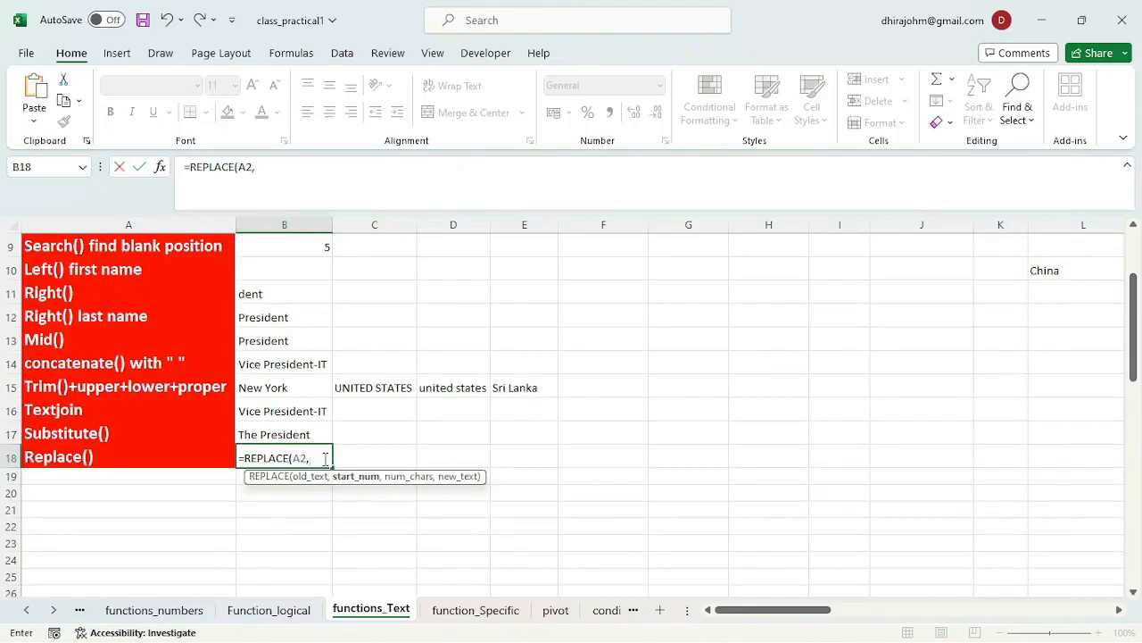
pyautogui.write('SEARCH(" "')
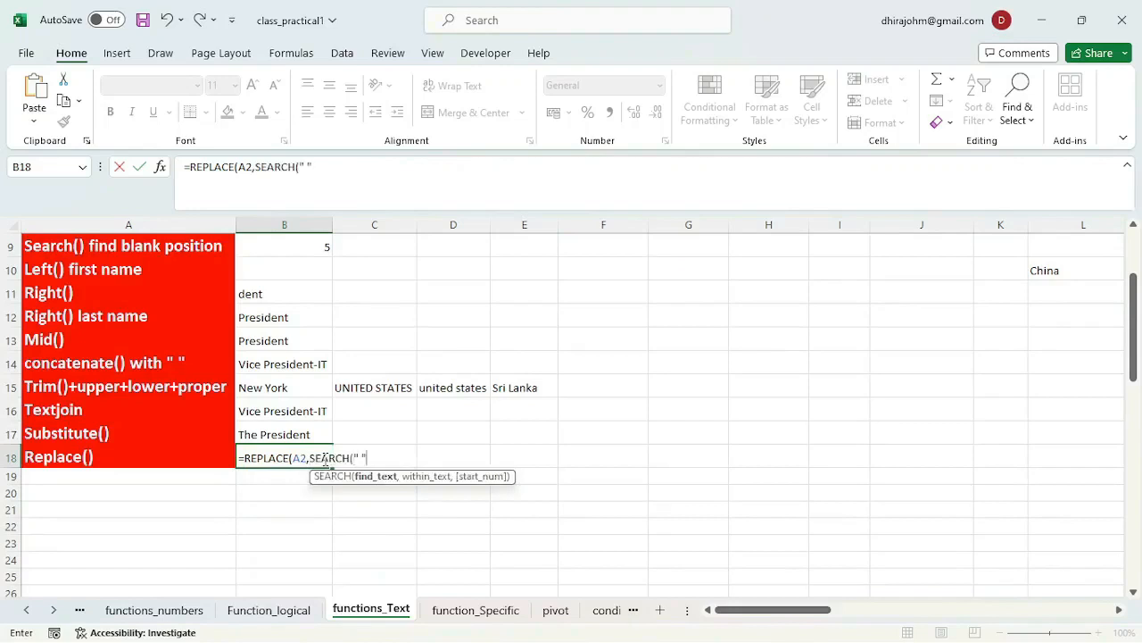
pyautogui.write(',A2')
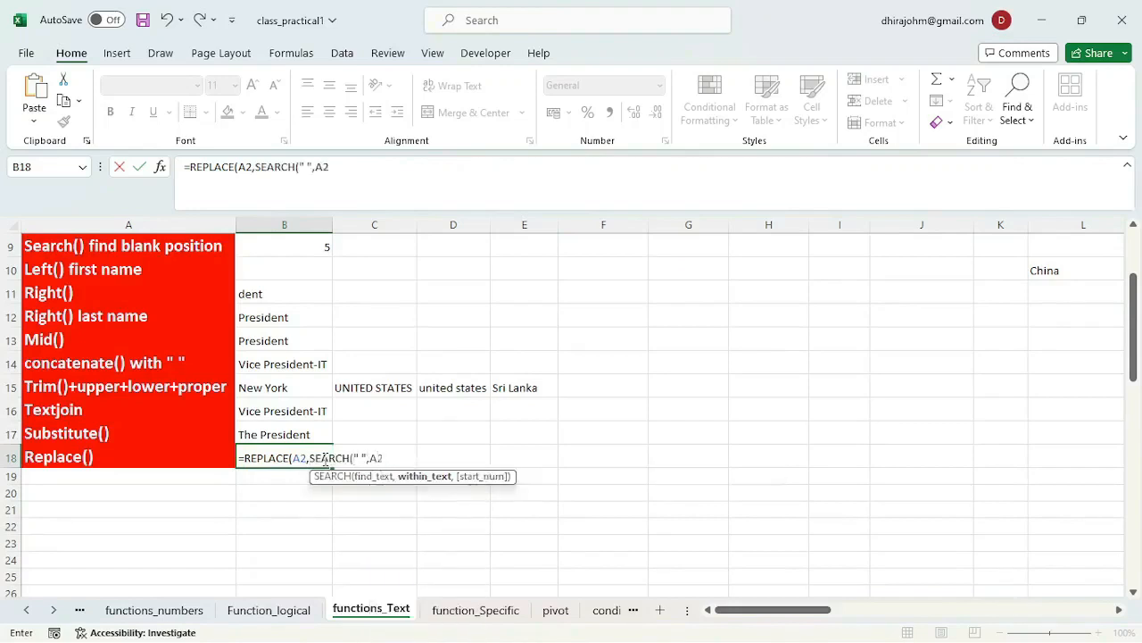
pyautogui.write(')+1,')
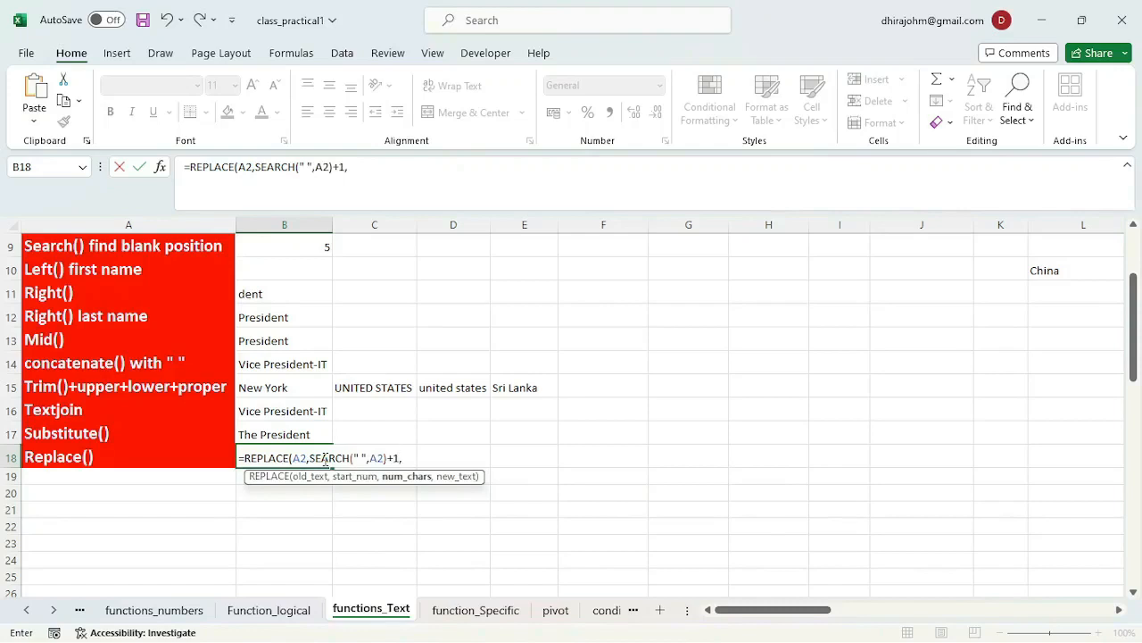
# Add LEN(A2)-SEARCH(" ",A2) as the number of characters to replace in the B18 formula
pyautogui.write('len(')
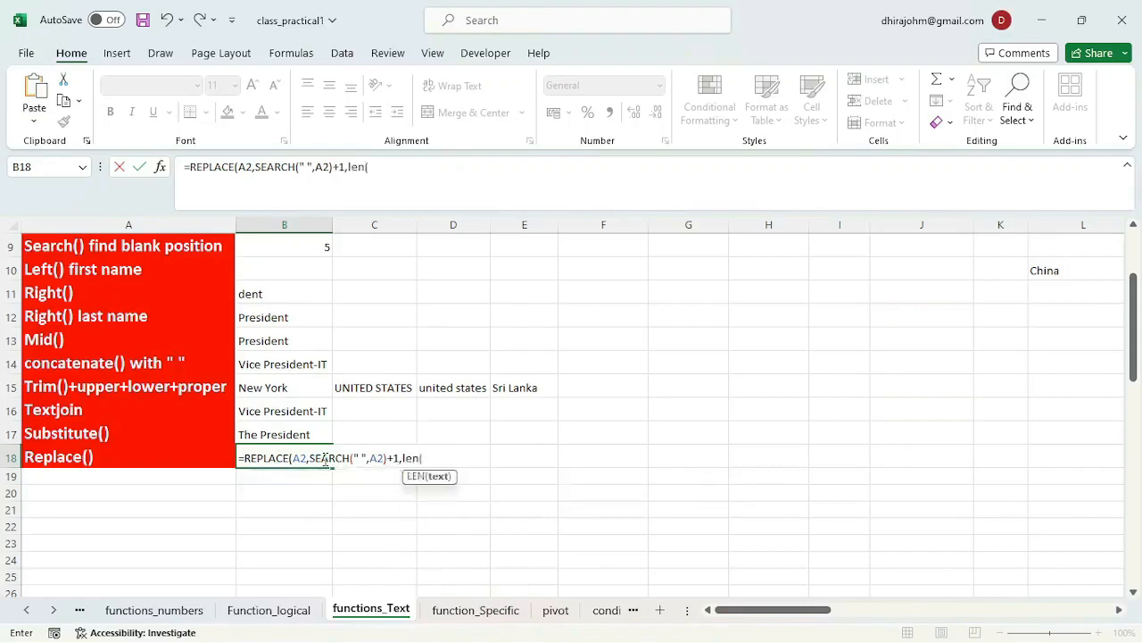
pyautogui.write('A2')
pyautogui.write(')-')
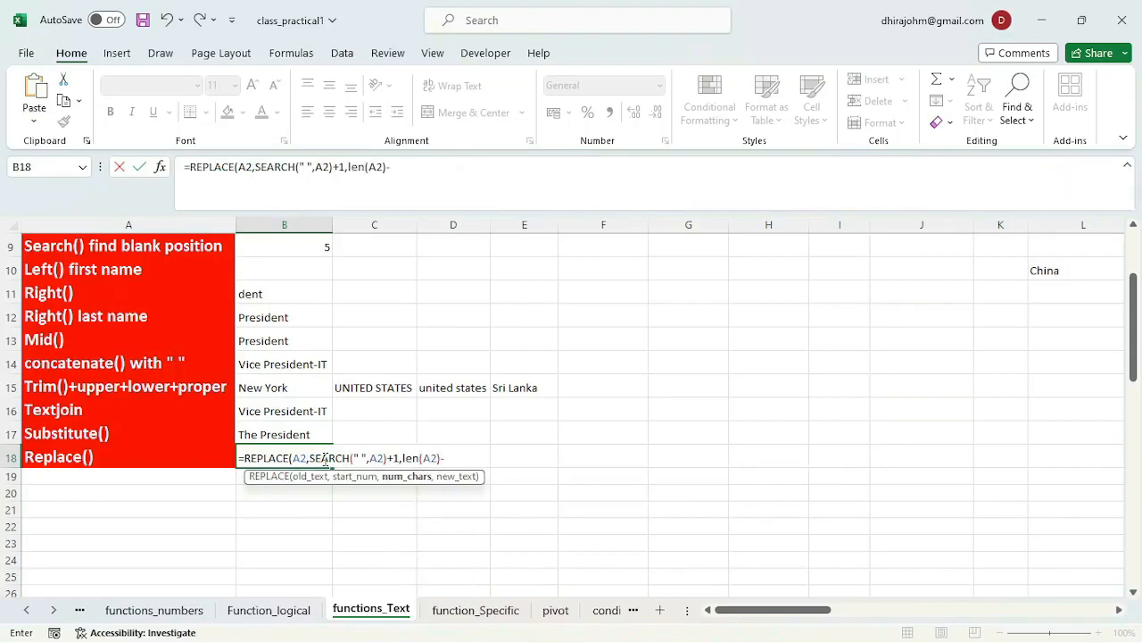
pyautogui.write('sea')
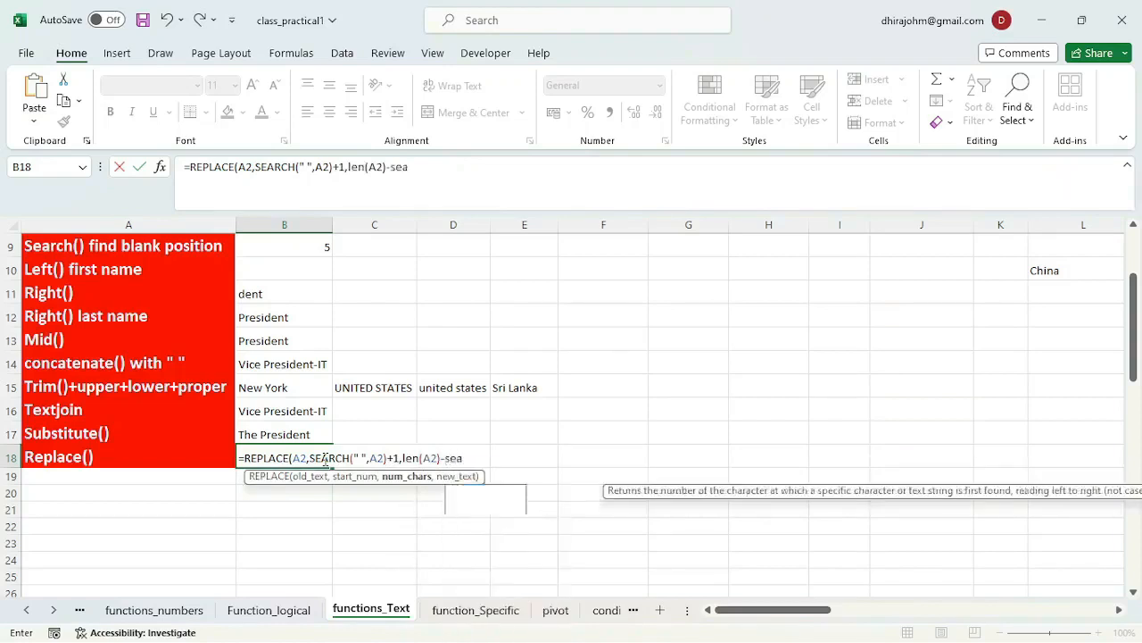
pyautogui.press('Tab')
pyautogui.write('" ",A2),')
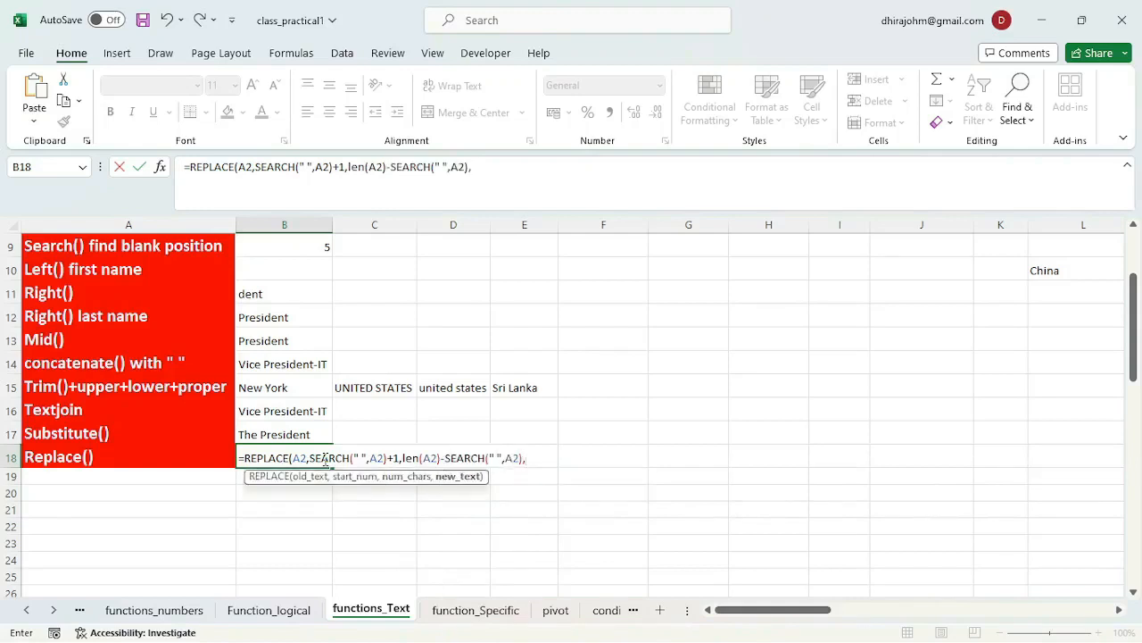
# Complete the B18 REPLACE formula with "Captain" as the new text, and review the finished formula
pyautogui.write('"Captain")')
pyautogui.press('Return')
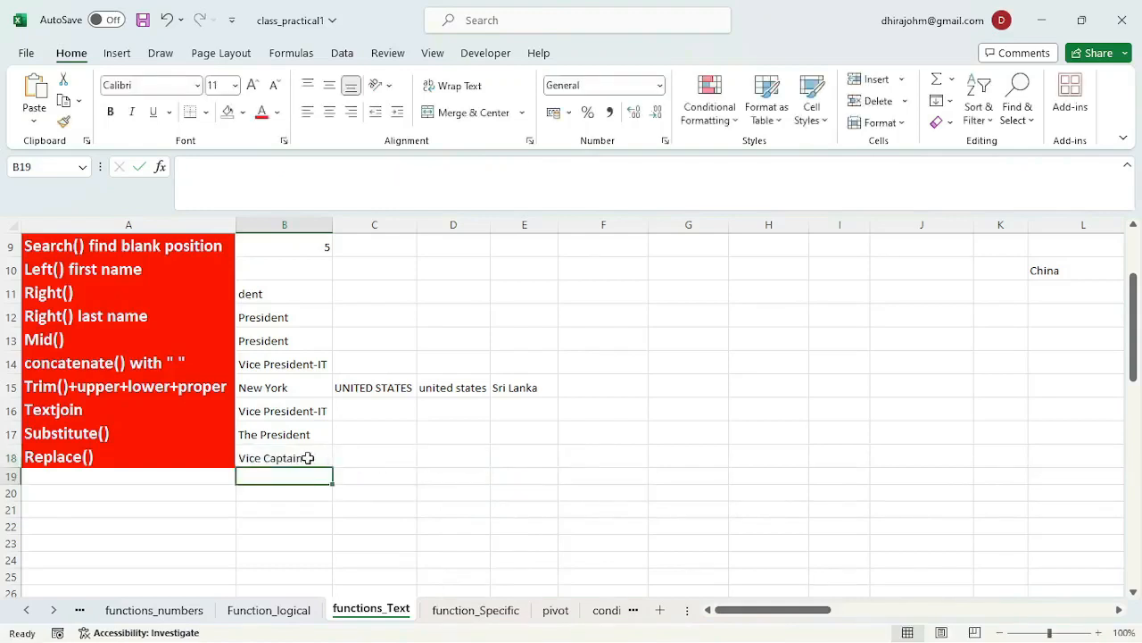
pyautogui.click(308, 458)
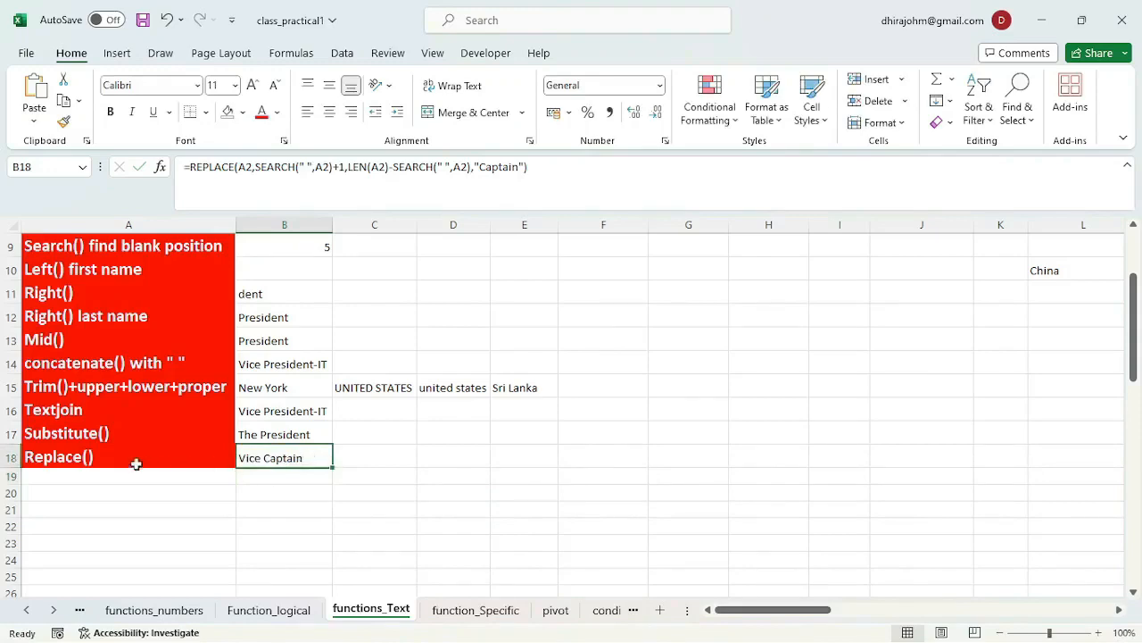
pyautogui.scroll(3, 137, 480)
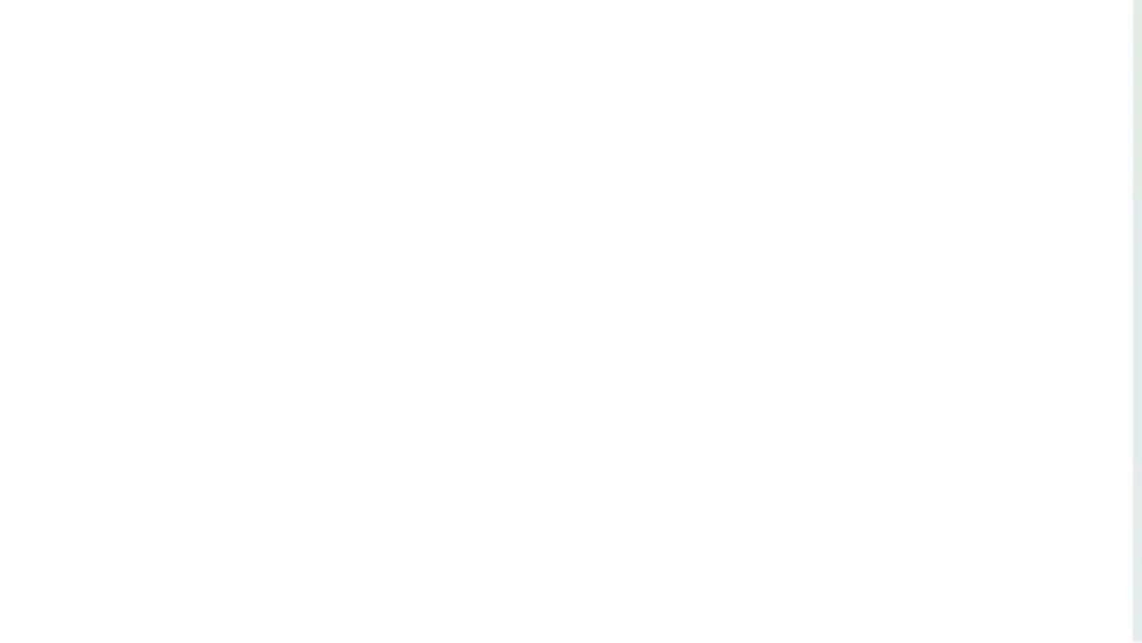